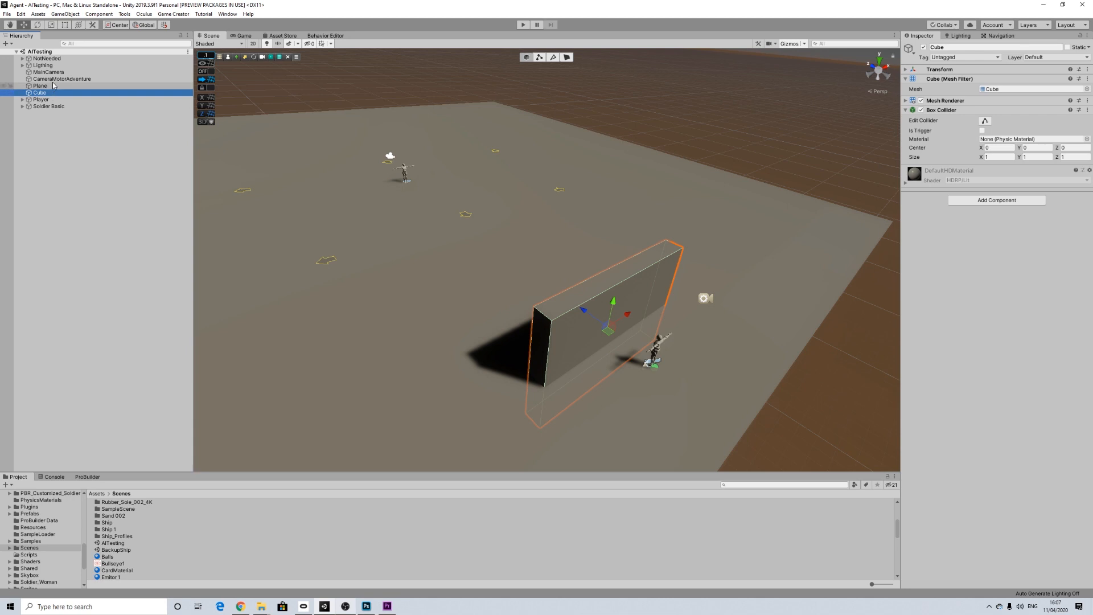
# Step: Select Player, MainCamera and CameraMotorAdventure together in the AITesting scene to review the player setup, and clear the selection
pyautogui.click(41, 100)
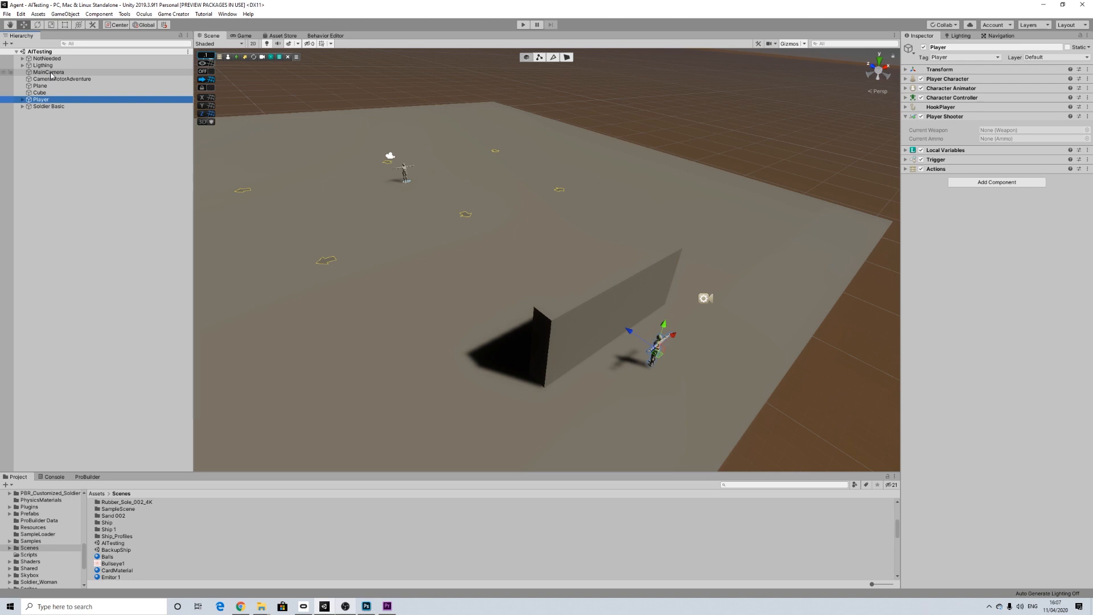
pyautogui.keyDown('ctrl'); pyautogui.click(50, 73); pyautogui.keyUp('ctrl')
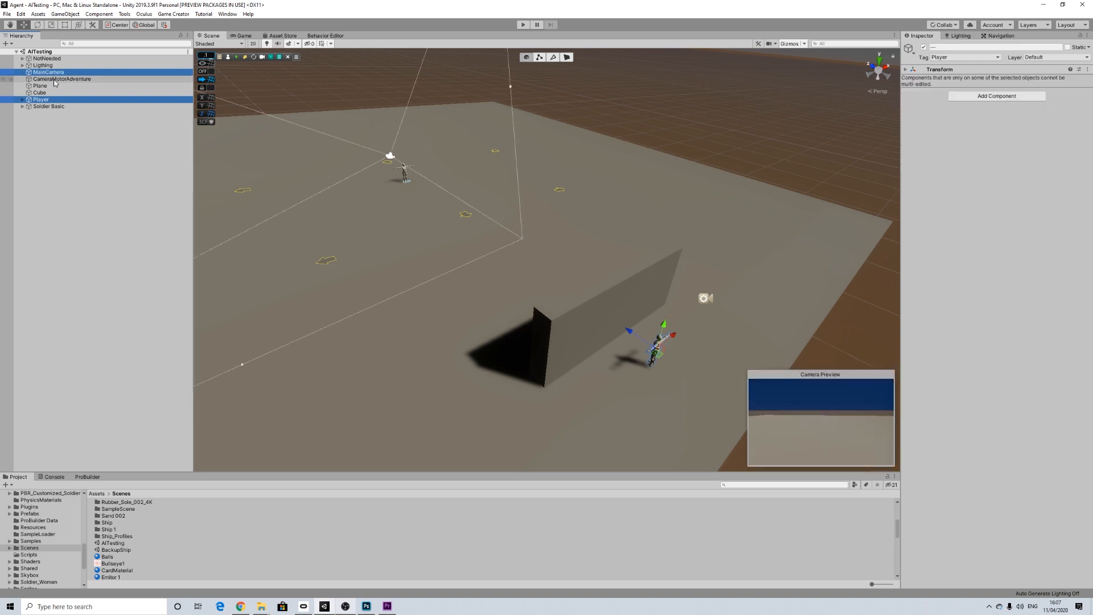
pyautogui.keyDown('ctrl'); pyautogui.click(54, 79); pyautogui.keyUp('ctrl')
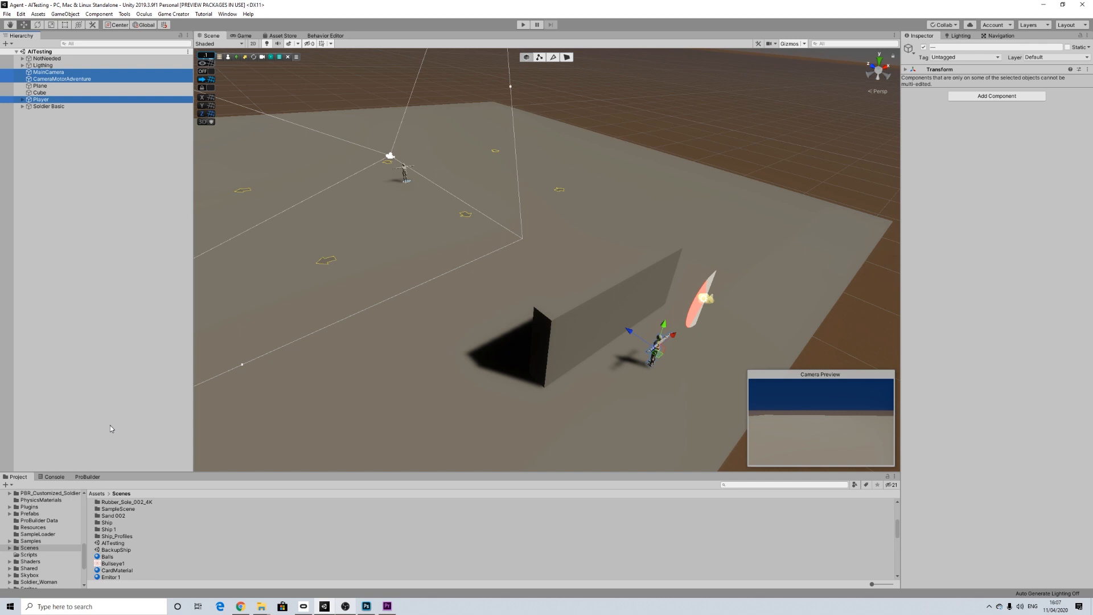
pyautogui.click(121, 340)
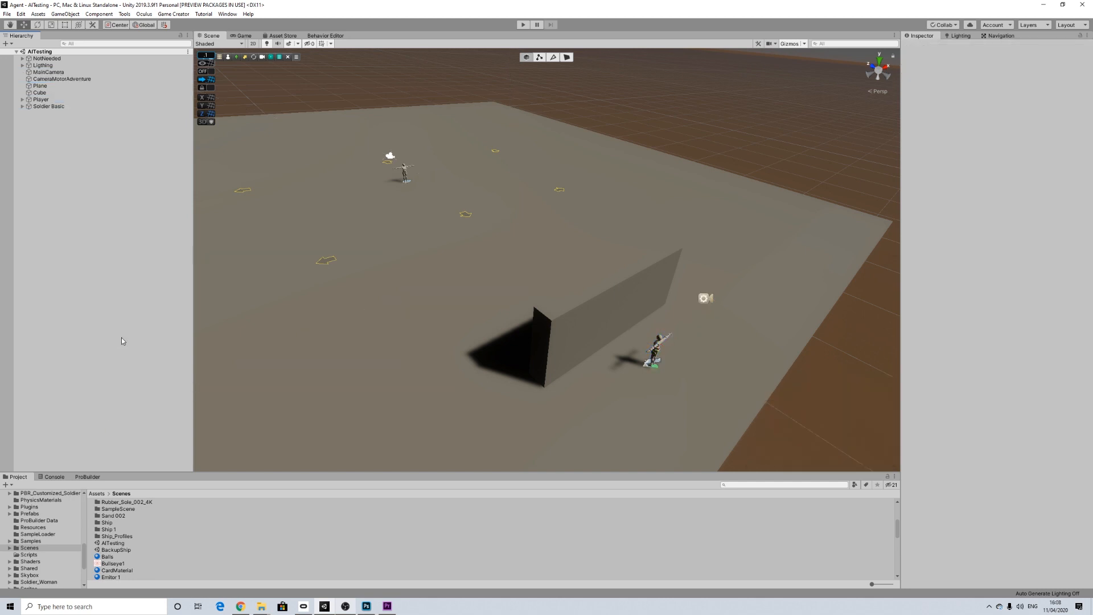
# Step: Open the Example6-Combat scene from Plugins/GameCreator/ShooterExample/Scenes
pyautogui.scroll(-3, 35, 547)
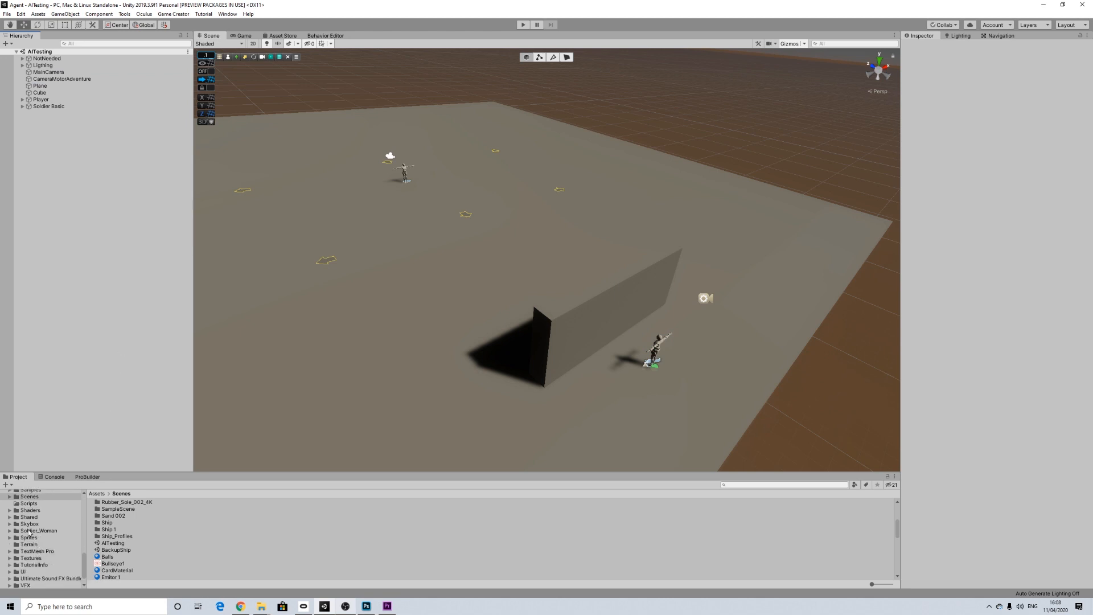
pyautogui.scroll(3, 31, 531)
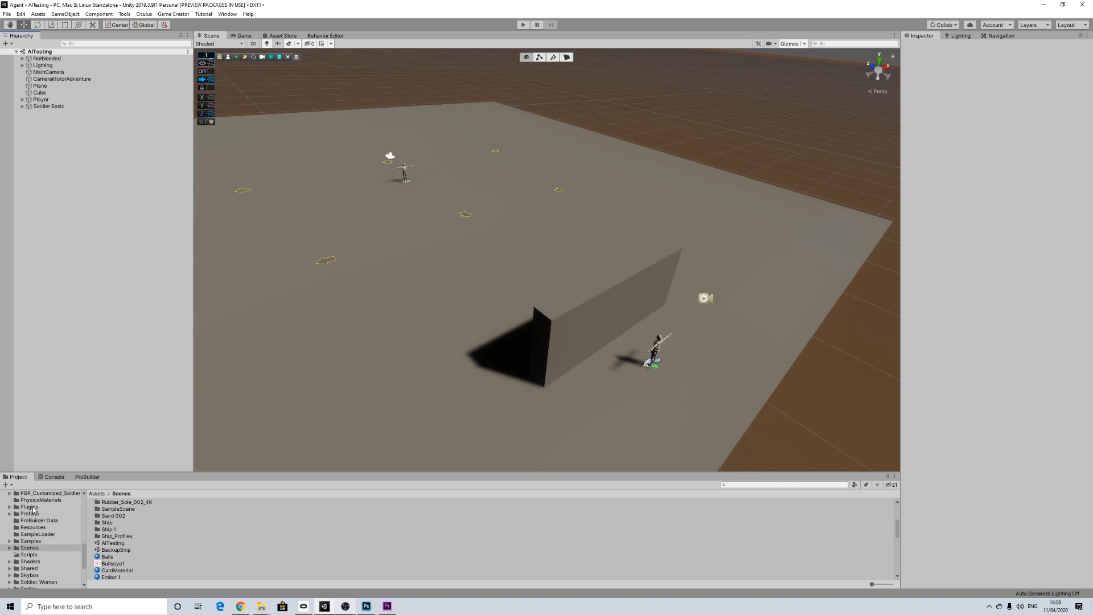
pyautogui.click(33, 508)
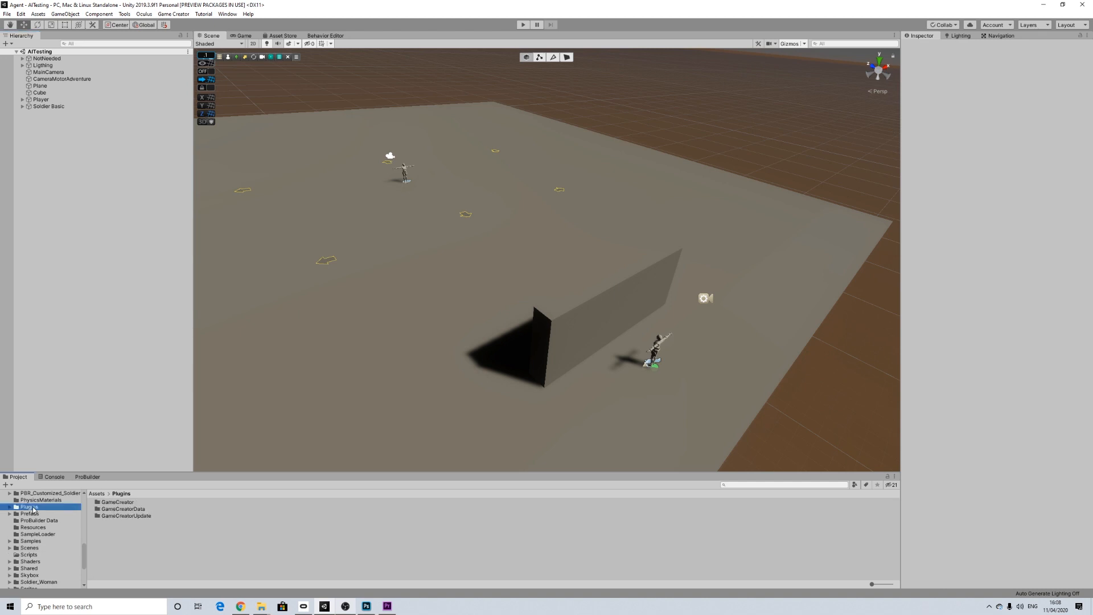
pyautogui.doubleClick(131, 505)
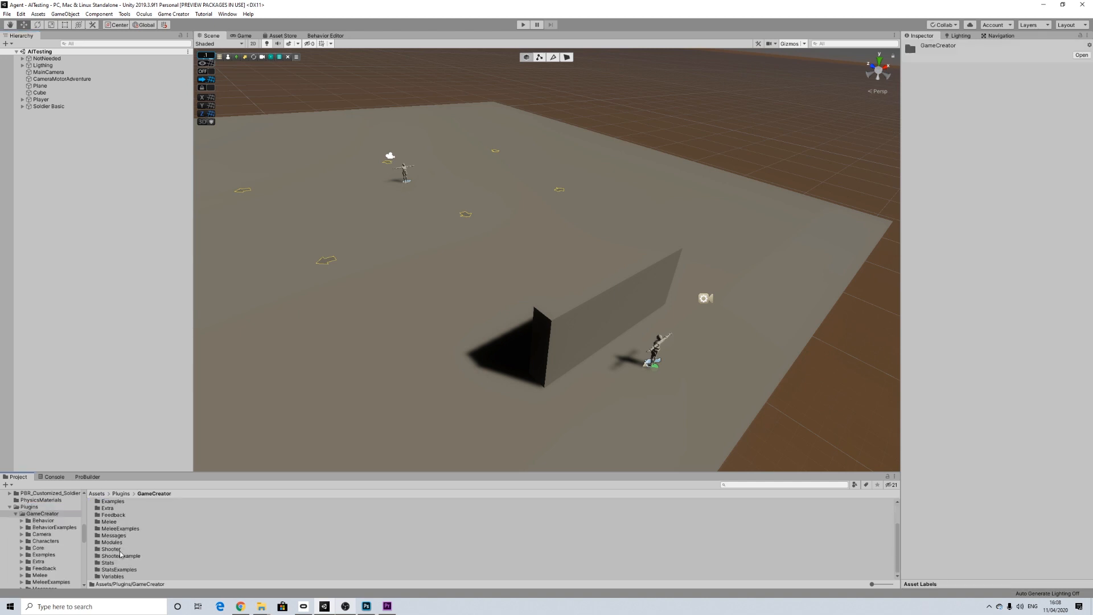
pyautogui.doubleClick(121, 556)
pyautogui.doubleClick(110, 509)
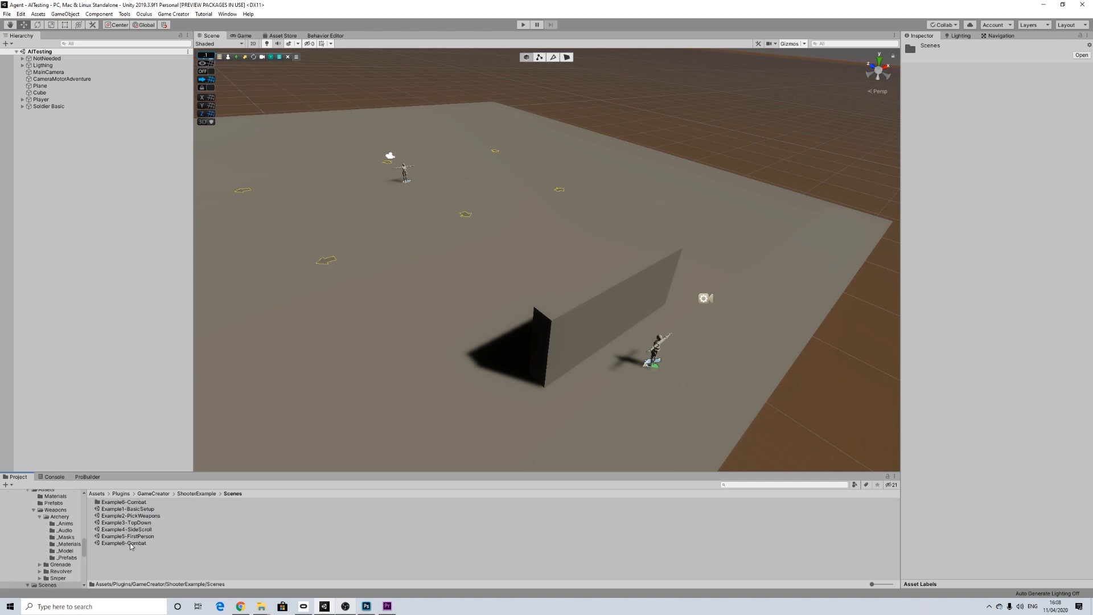
pyautogui.doubleClick(130, 544)
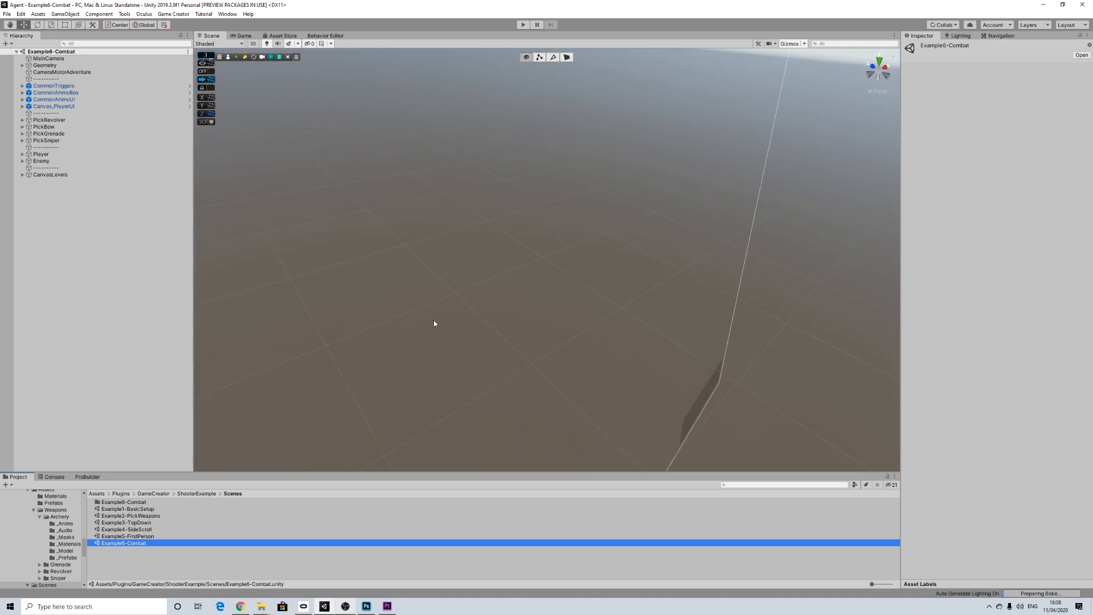
# Step: Copy the Player, MainCamera and CameraMotorAdventure objects from the Example6-Combat scene
pyautogui.click(41, 154)
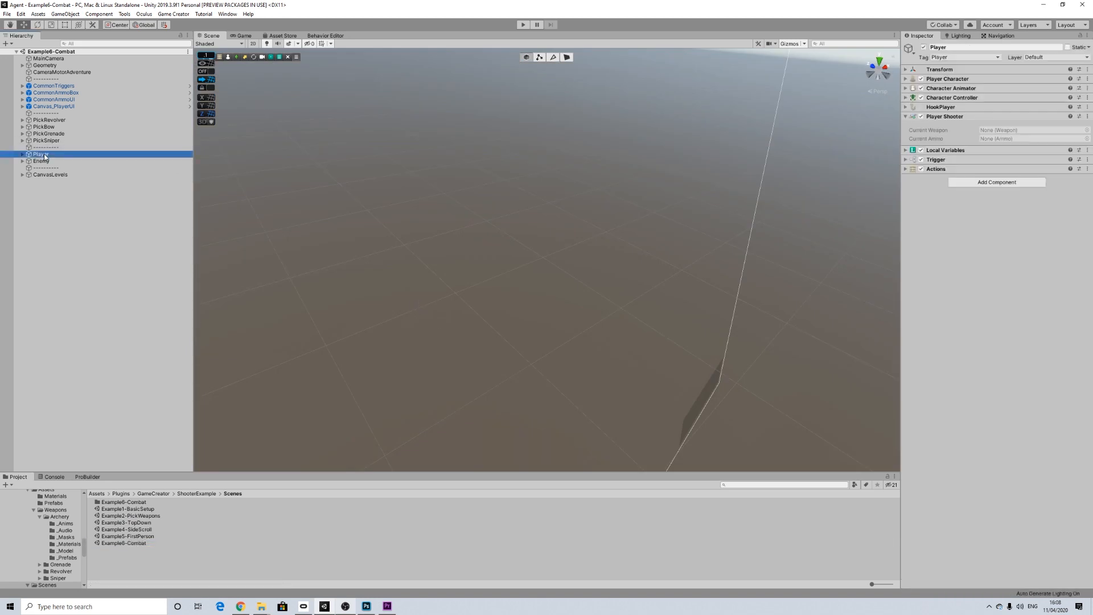
pyautogui.keyDown('ctrl'); pyautogui.click(46, 58); pyautogui.keyUp('ctrl')
pyautogui.keyDown('ctrl'); pyautogui.click(50, 73); pyautogui.keyUp('ctrl')
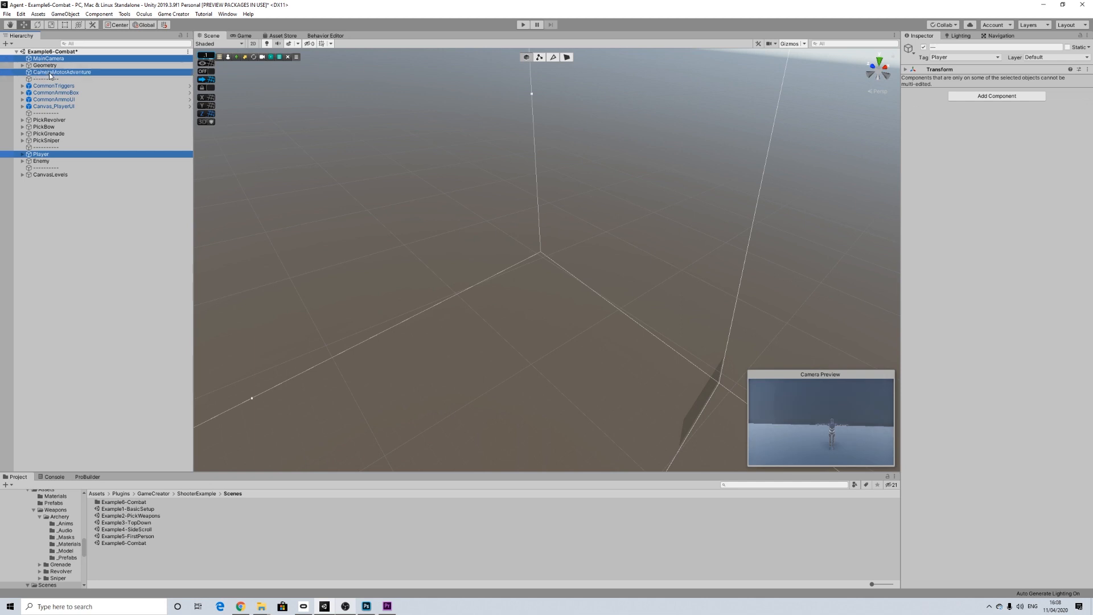
pyautogui.rightClick(46, 155)
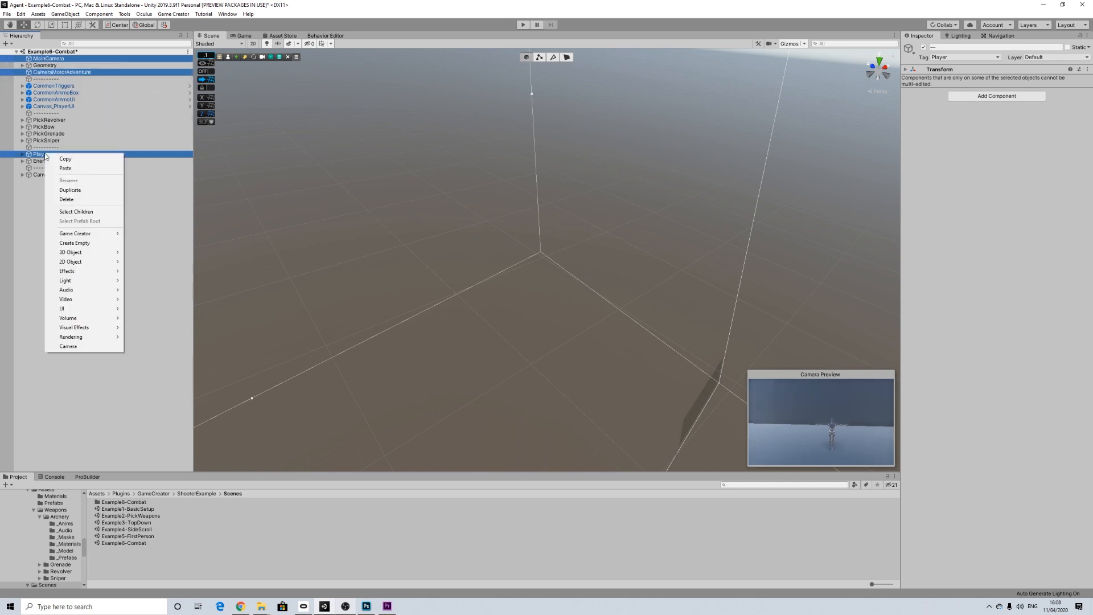
pyautogui.click(56, 160)
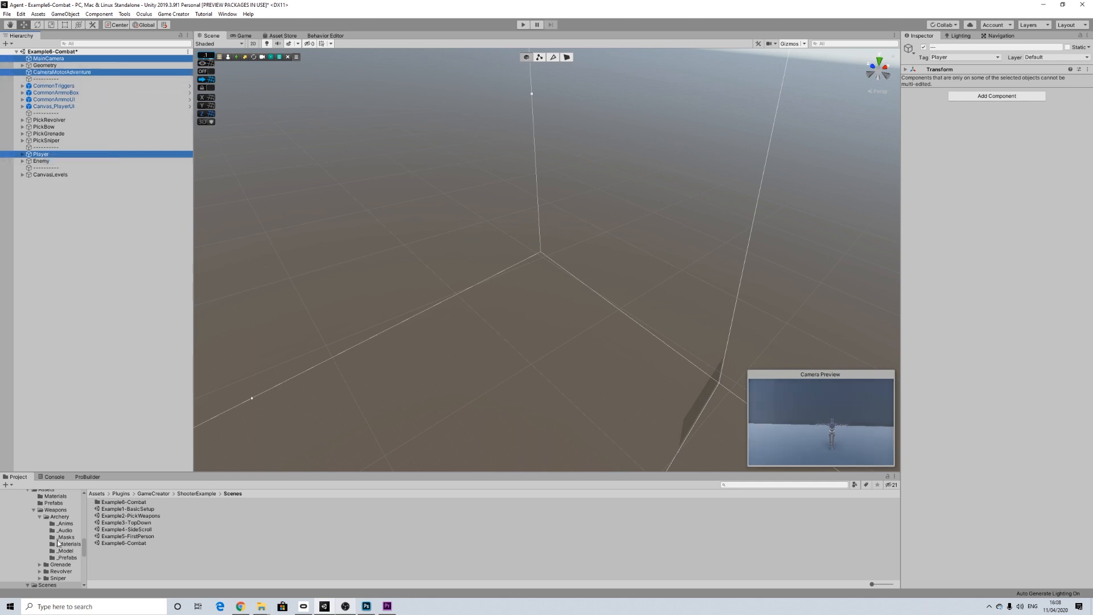
# Step: Reopen the AITesting scene from the Assets/Scenes folder, discarding the changes to Example6-Combat
pyautogui.scroll(-6, 58, 544)
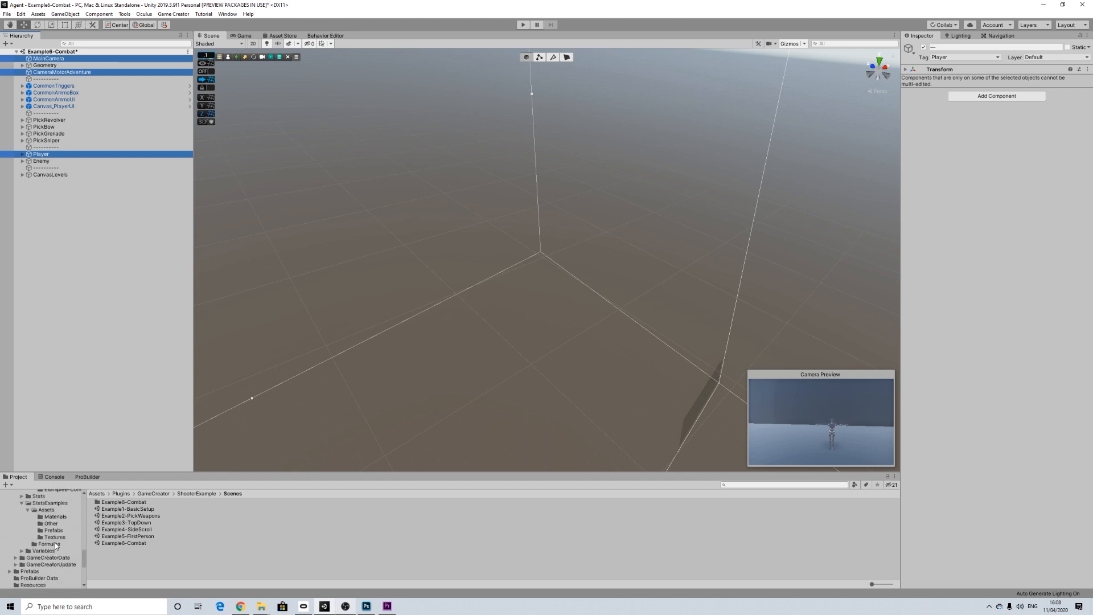
pyautogui.scroll(-2, 55, 543)
pyautogui.click(32, 580)
pyautogui.scroll(-5, 125, 541)
pyautogui.doubleClick(113, 543)
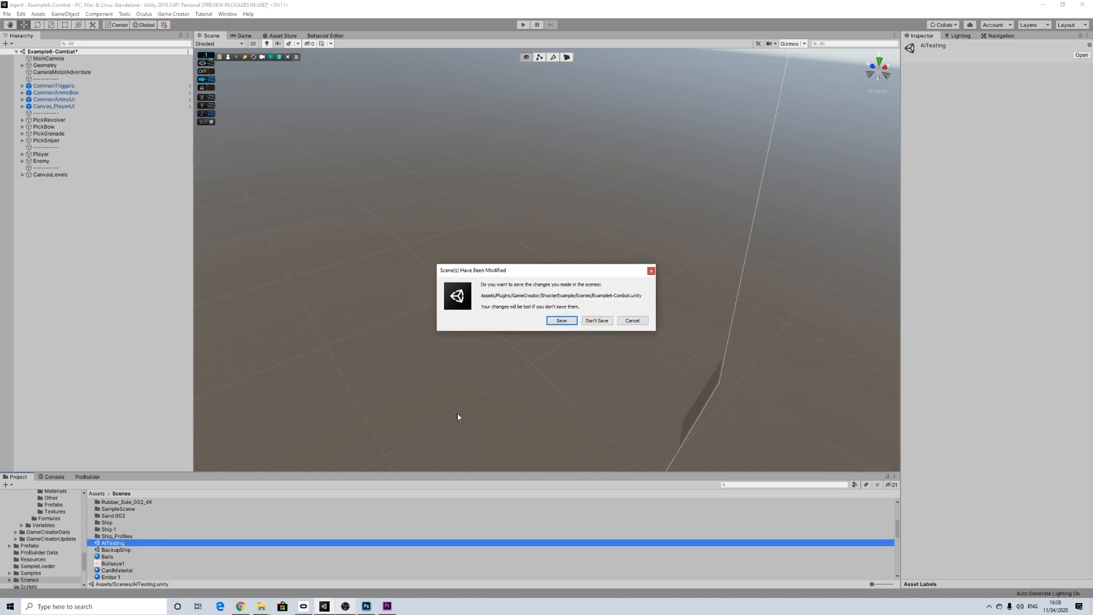
pyautogui.click(598, 321)
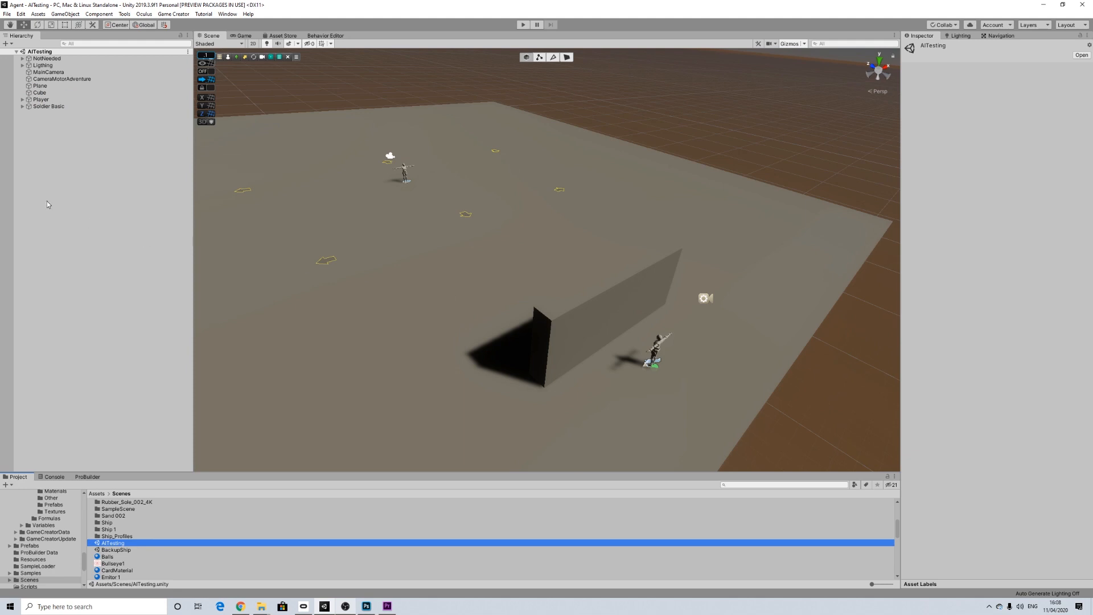
# Step: Paste the copied player and camera objects into the AITesting scene, and delete the pasted duplicates
pyautogui.rightClick(37, 161)
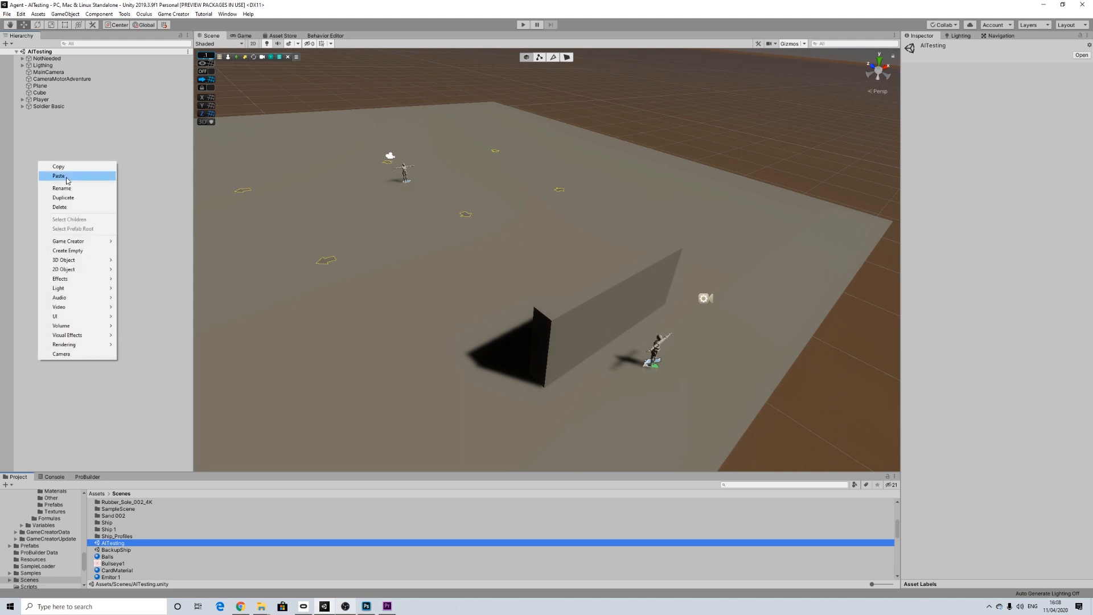
pyautogui.click(67, 177)
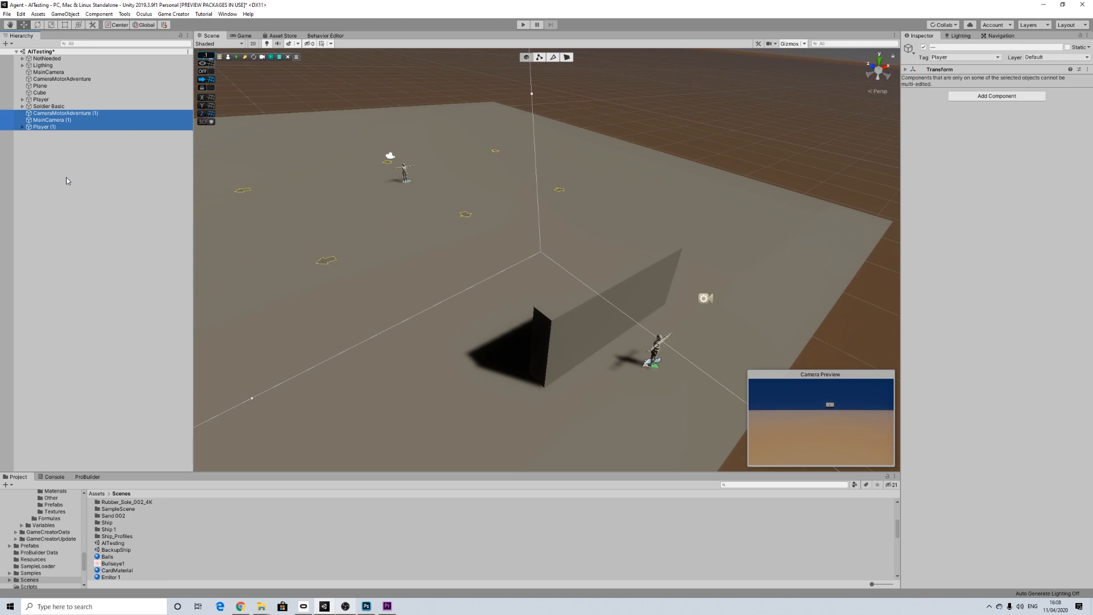
pyautogui.press('Delete')
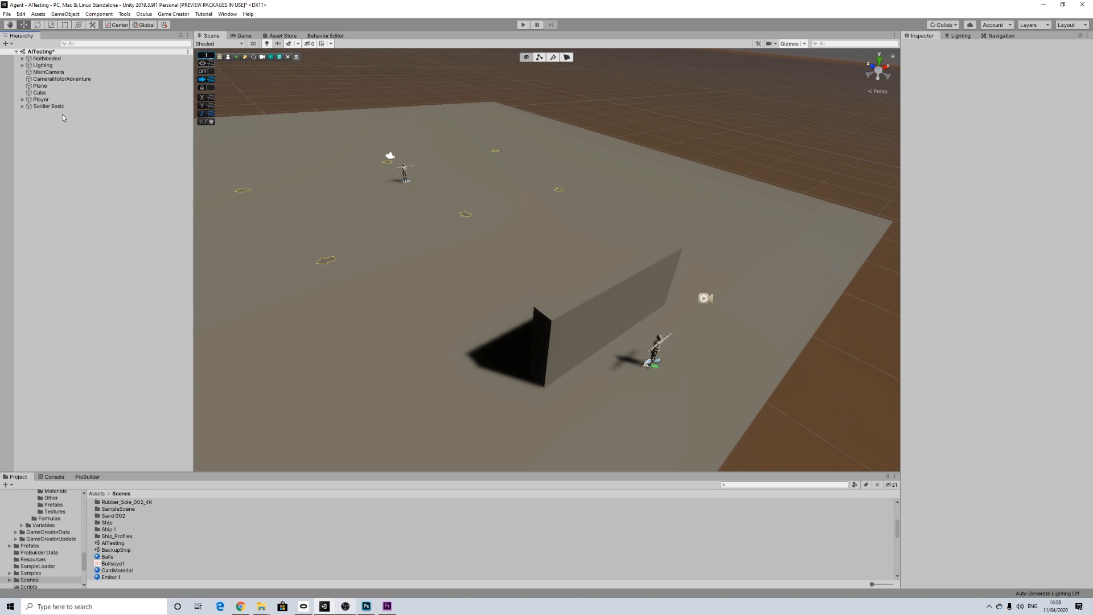
# Step: Expand the Lighting object to examine its child lights, probes and volumes, collapse it and clear the selection
pyautogui.click(50, 66)
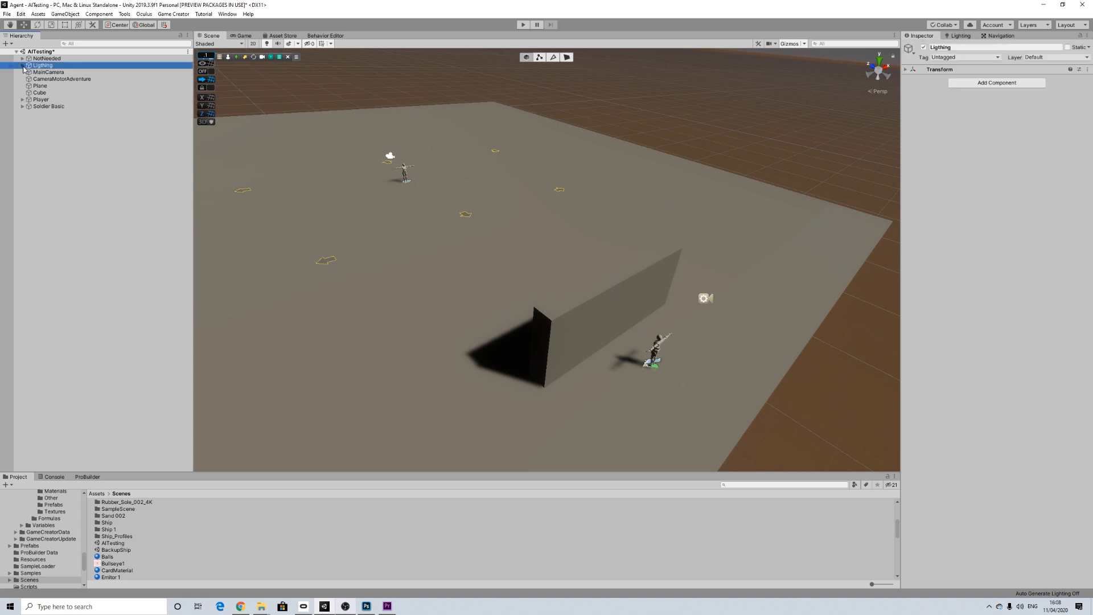
pyautogui.click(23, 67)
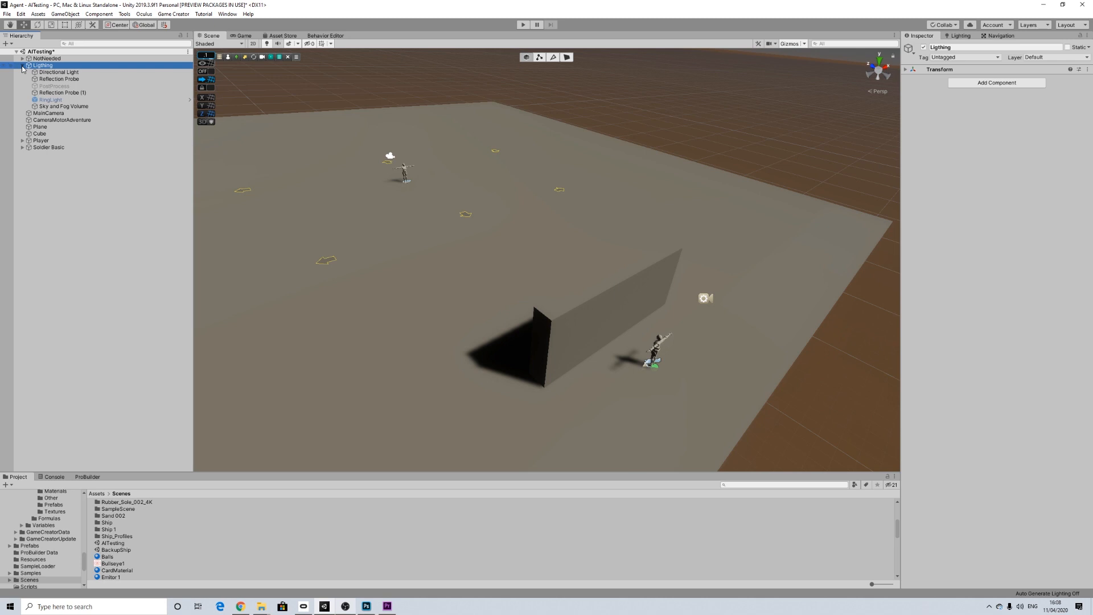
pyautogui.click(22, 66)
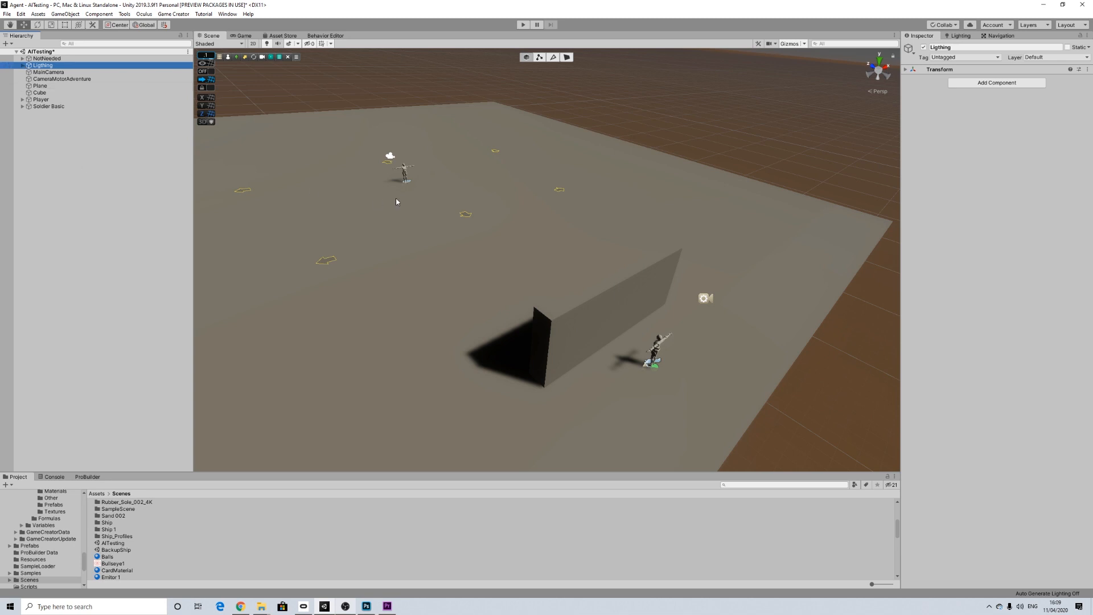
pyautogui.scroll(-8, 396, 198)
pyautogui.scroll(8, 396, 199)
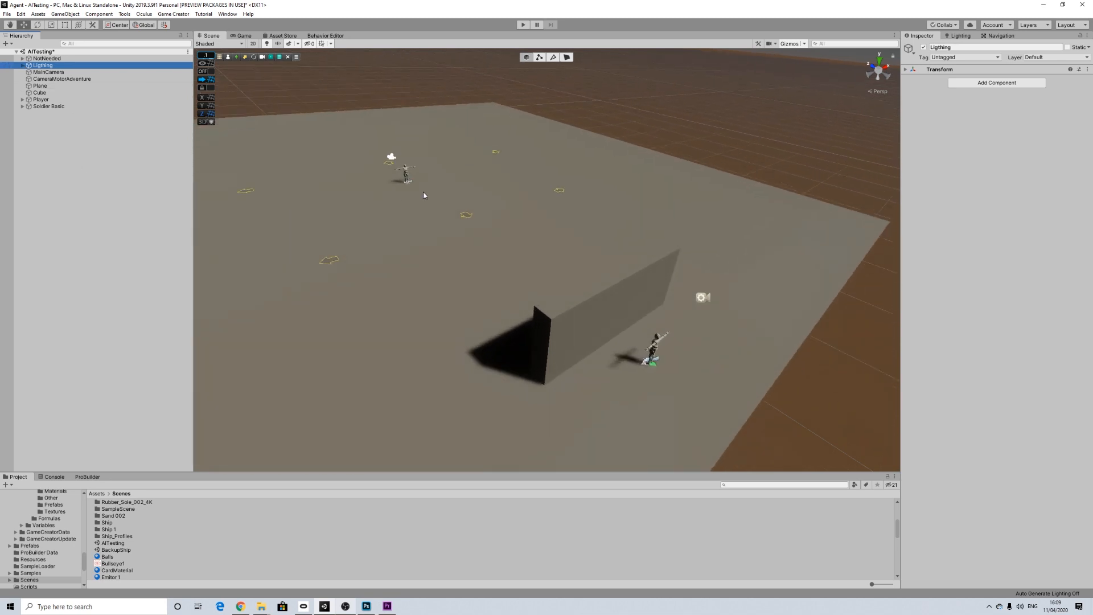
pyautogui.click(637, 141)
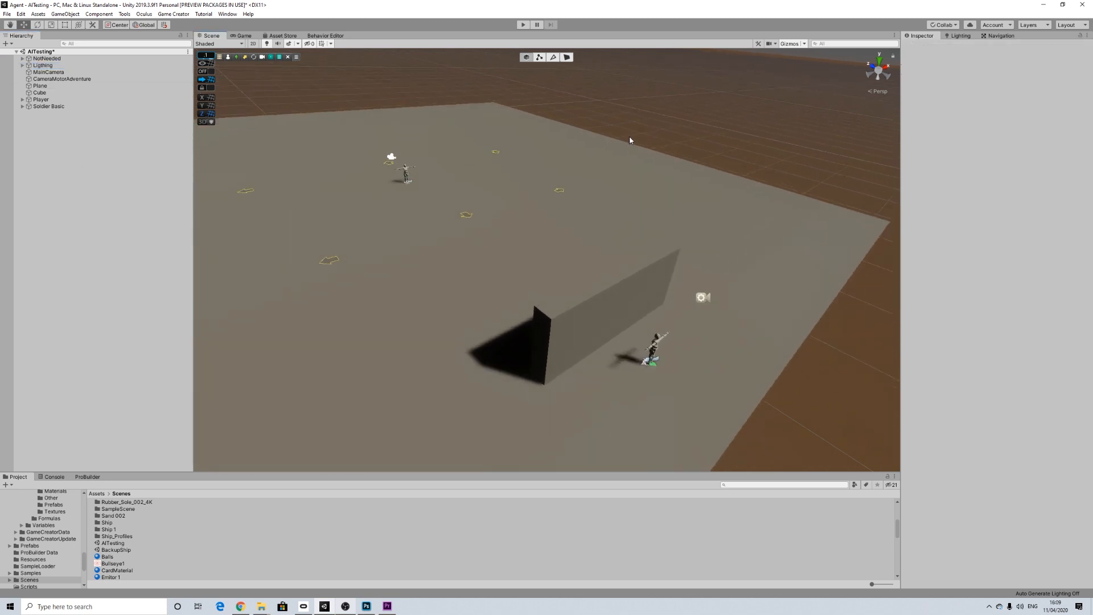
# Step: Select the Cube and Plane together to review the scene's wall and ground, and clear the selection
pyautogui.click(42, 93)
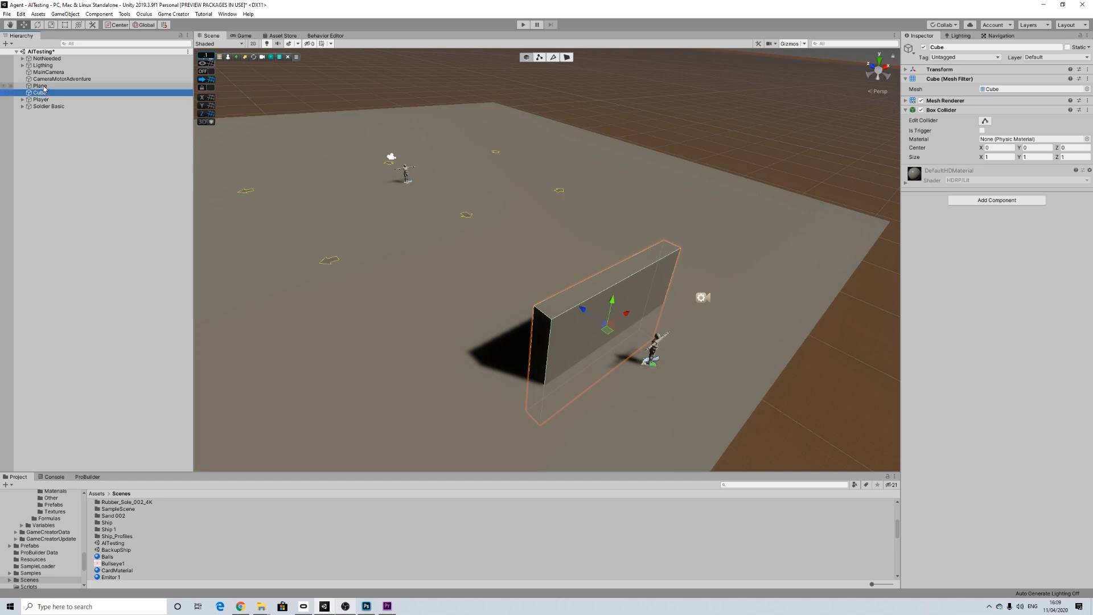
pyautogui.keyDown('ctrl'); pyautogui.click(41, 86); pyautogui.keyUp('ctrl')
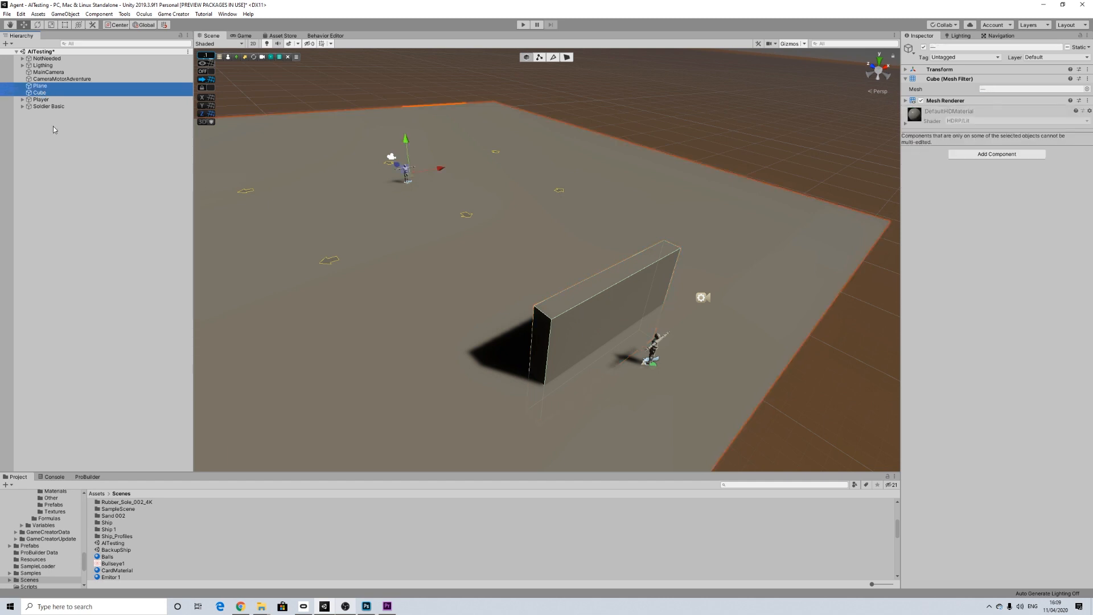
pyautogui.click(53, 128)
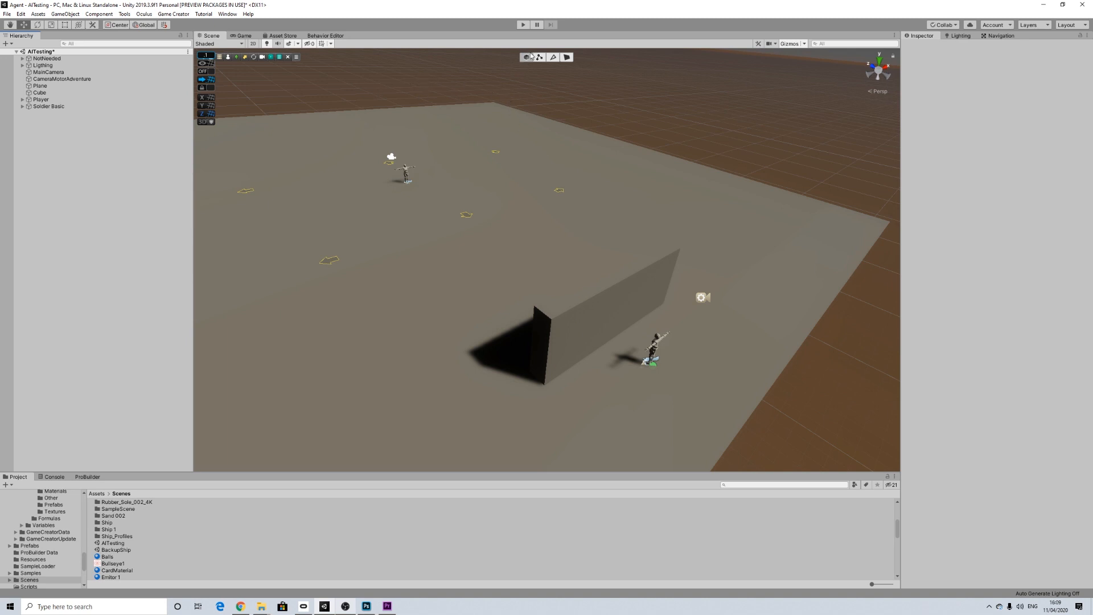
# Step: Run the scene and select the patrolling soldier's Character object in the Scene view to examine its Behavior and Perception settings
pyautogui.click(523, 26)
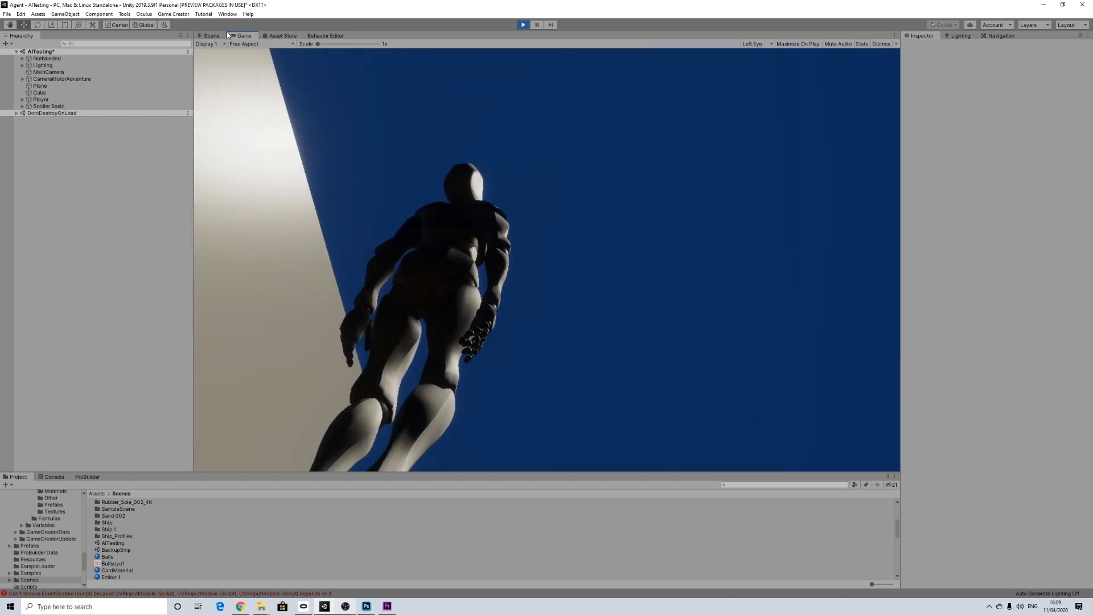
pyautogui.click(212, 36)
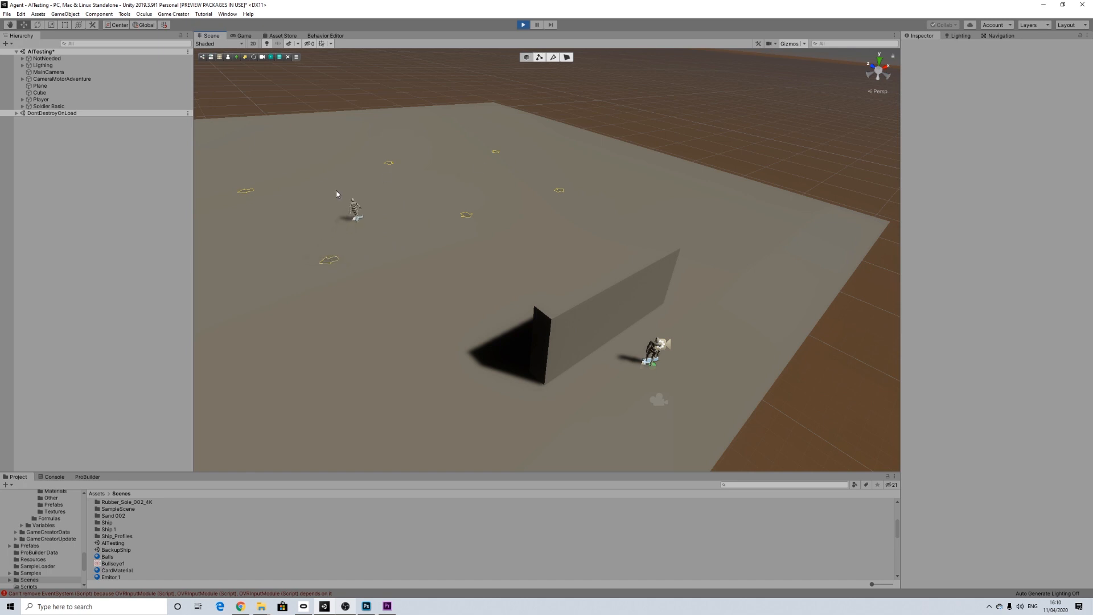
pyautogui.click(358, 201)
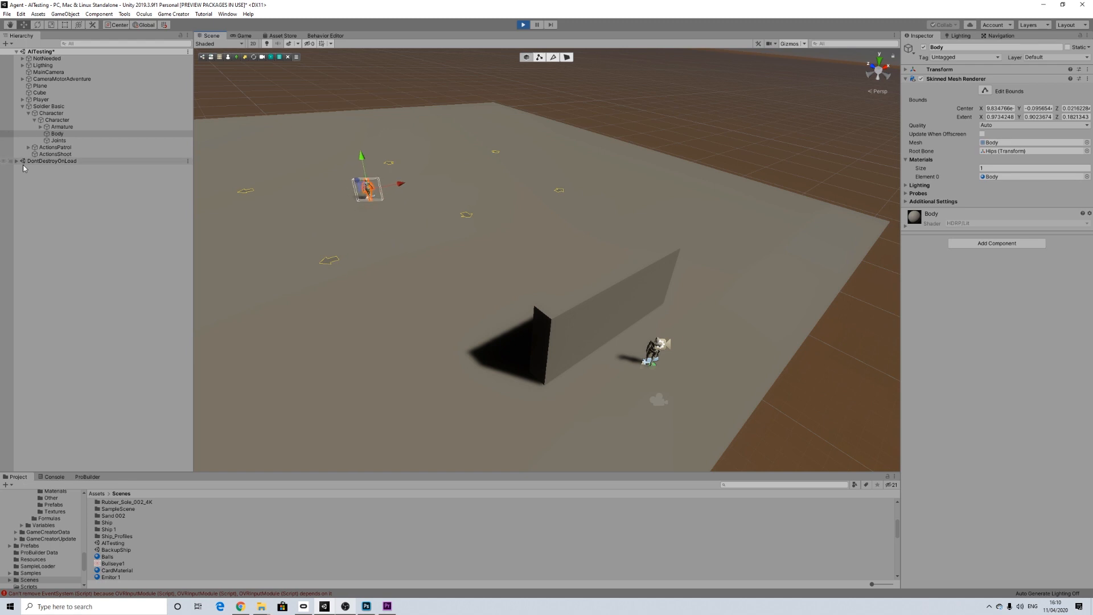
pyautogui.click(51, 112)
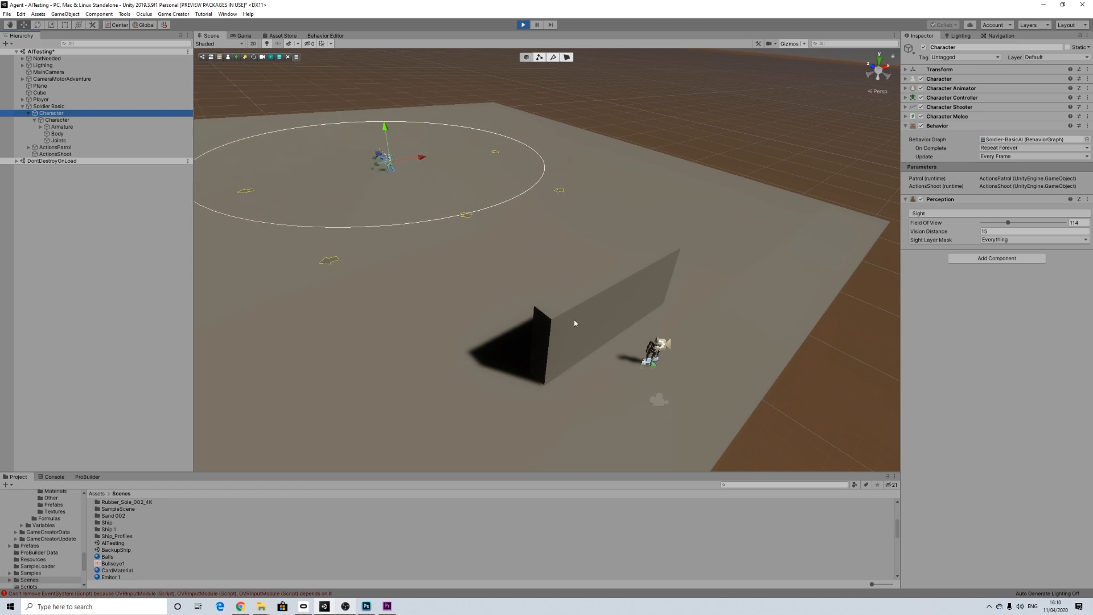
# Step: Select the wall cube in the running scene, walk the player forward in the Game view to test the soldier AI, and stop play mode
pyautogui.click(590, 302)
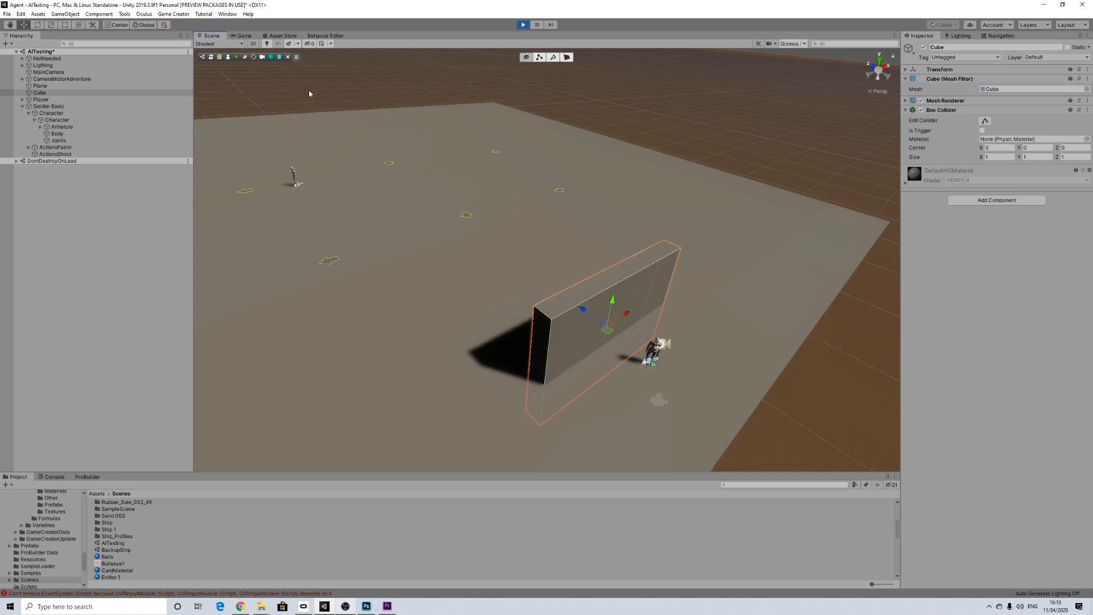
pyautogui.click(242, 36)
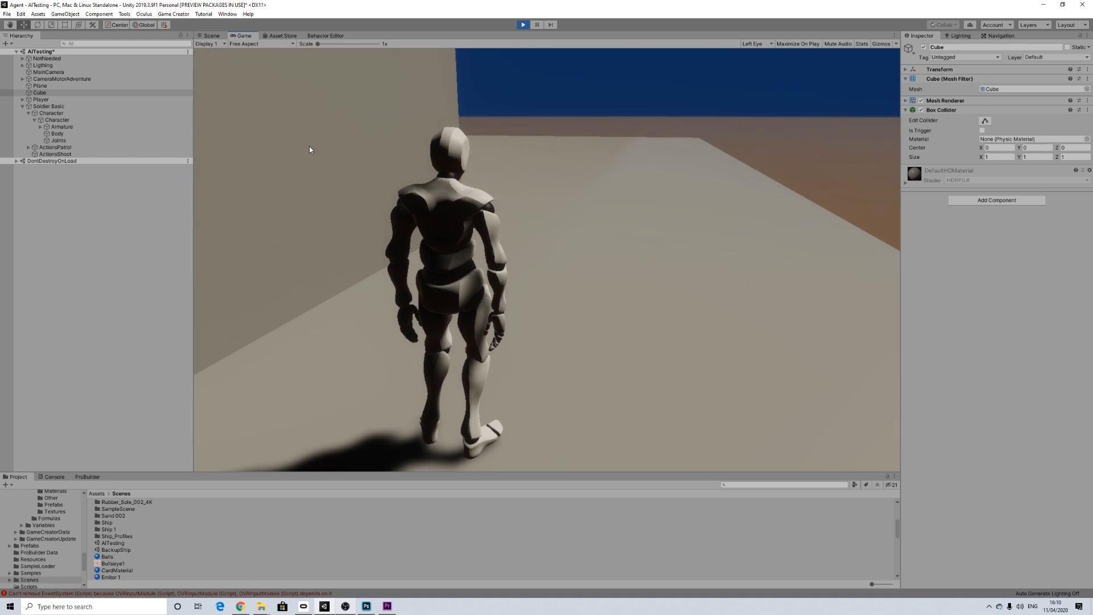
pyautogui.press('w')
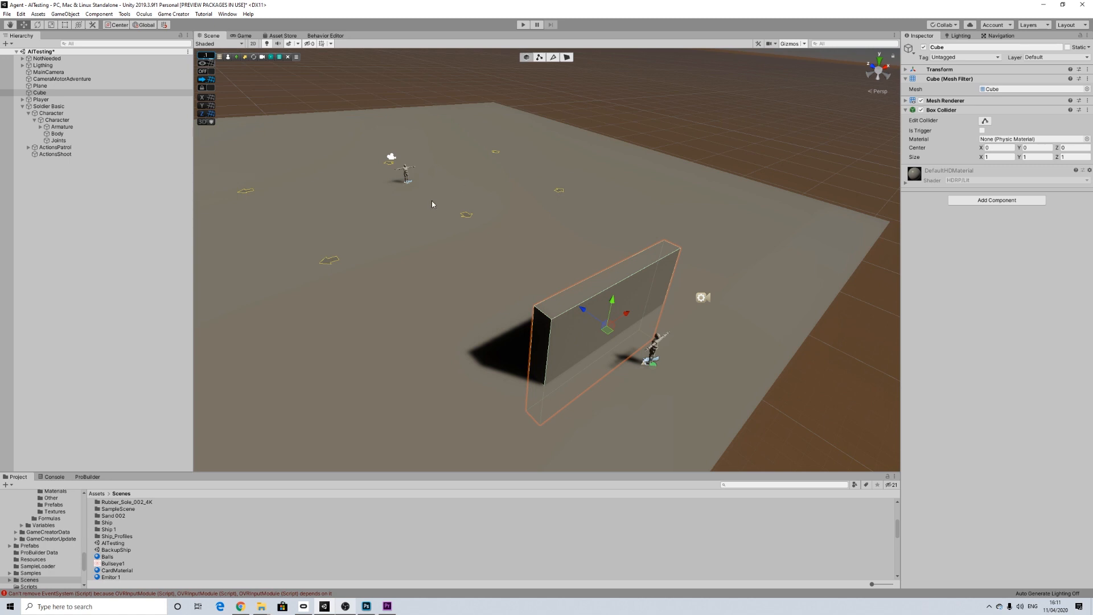
# Step: Deactivate the Soldier Basic object in the scene and clear the selection
pyautogui.scroll(4, 432, 204)
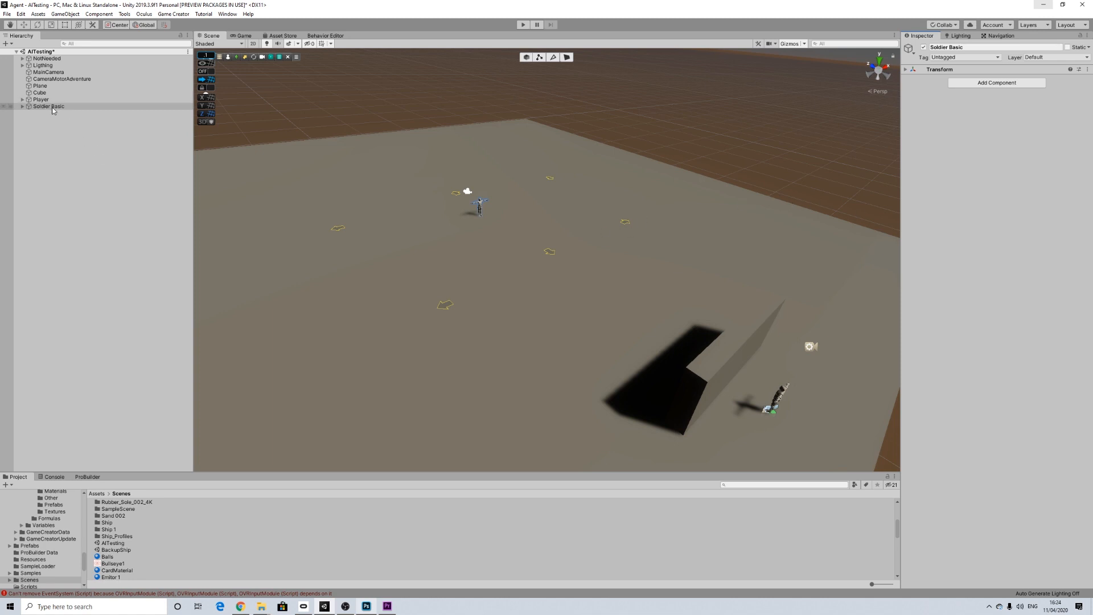
pyautogui.click(83, 165)
pyautogui.click(51, 106)
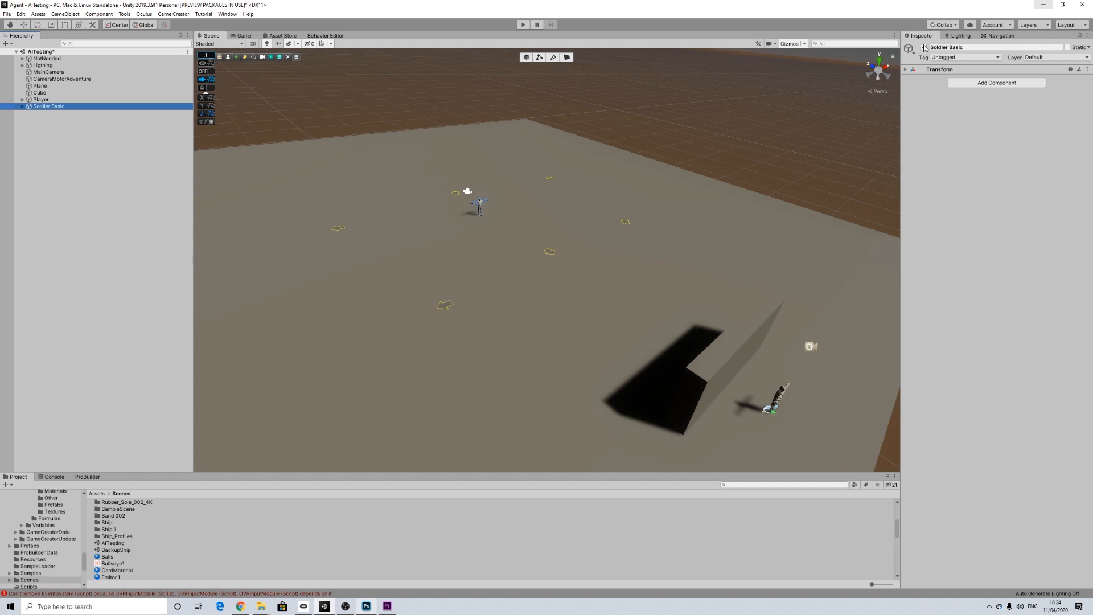
pyautogui.click(923, 48)
pyautogui.click(60, 137)
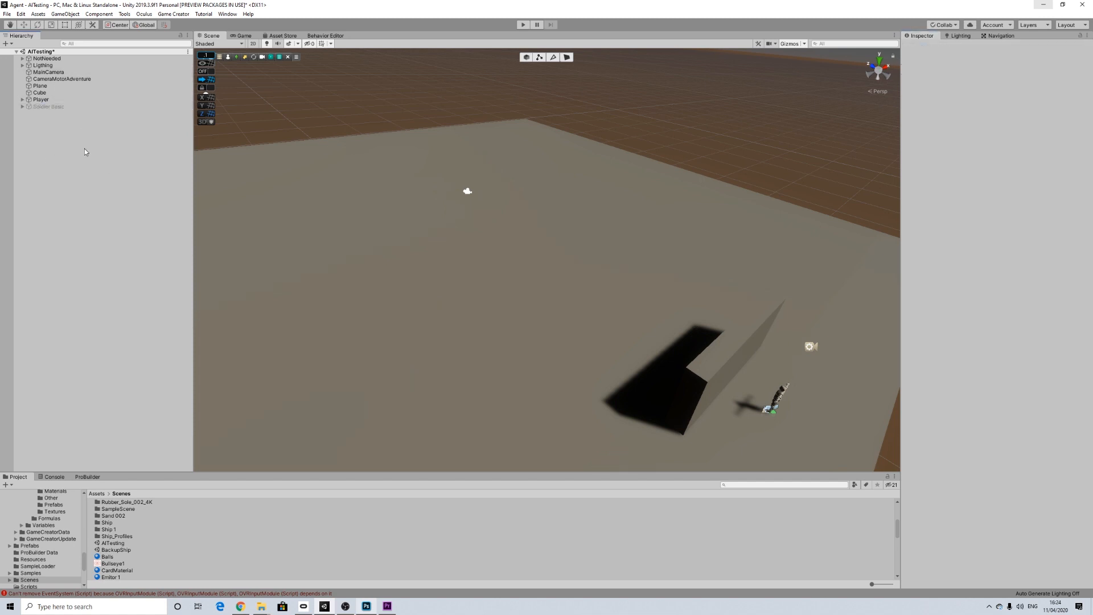
# Step: Create an empty object at the root of the scene and name it Soldier New
pyautogui.rightClick(73, 148)
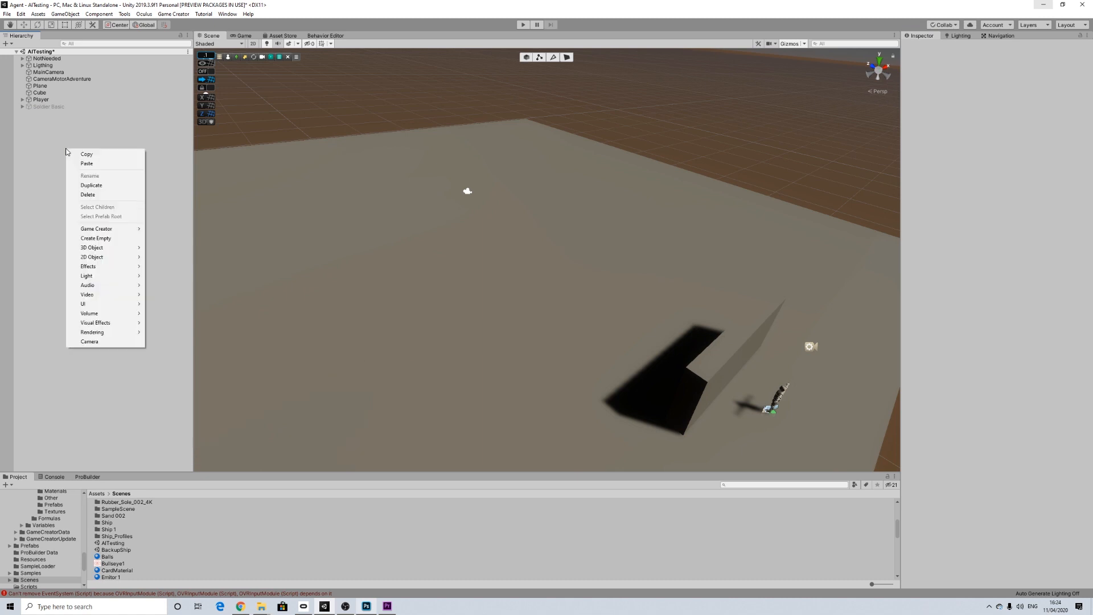
pyautogui.click(98, 240)
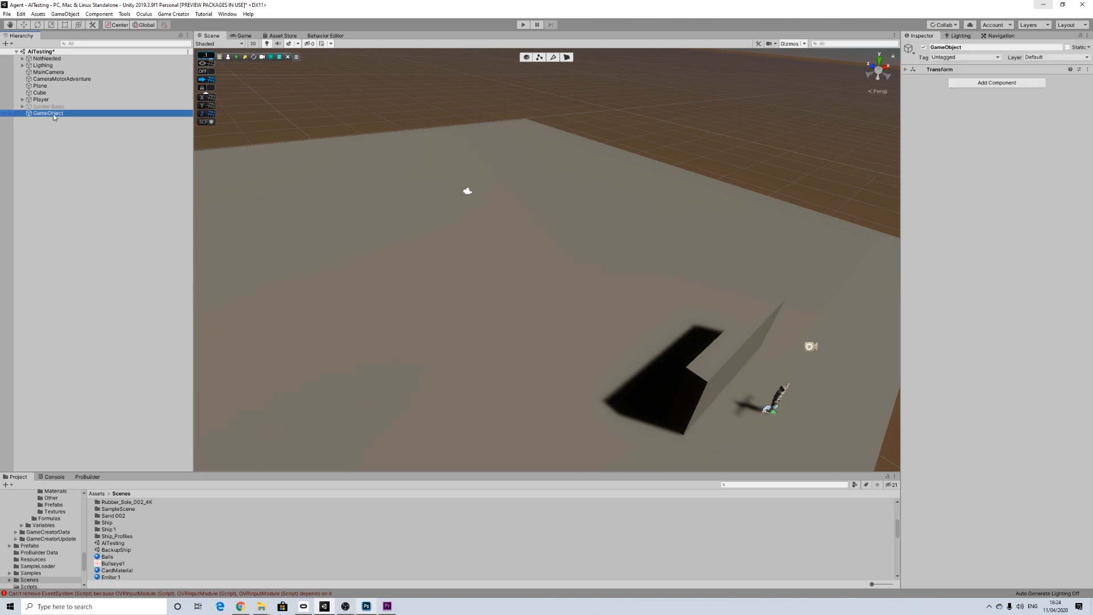
pyautogui.rightClick(54, 113)
pyautogui.click(79, 141)
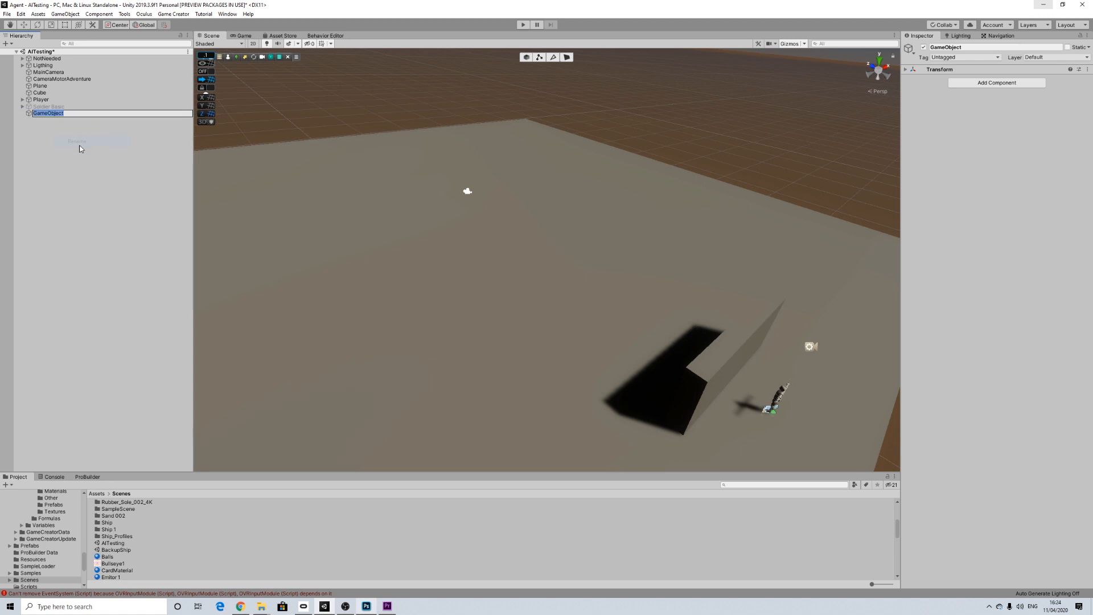
pyautogui.write('Soldier New')
pyautogui.press('Return')
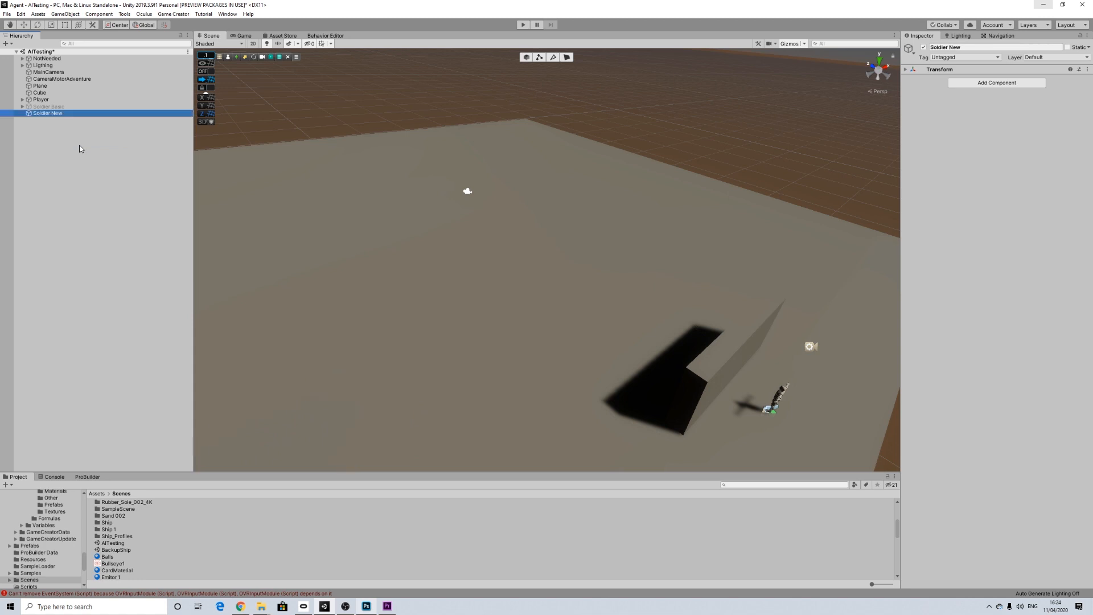
# Step: Add a Game Creator Character as a child of the Soldier New object
pyautogui.rightClick(46, 116)
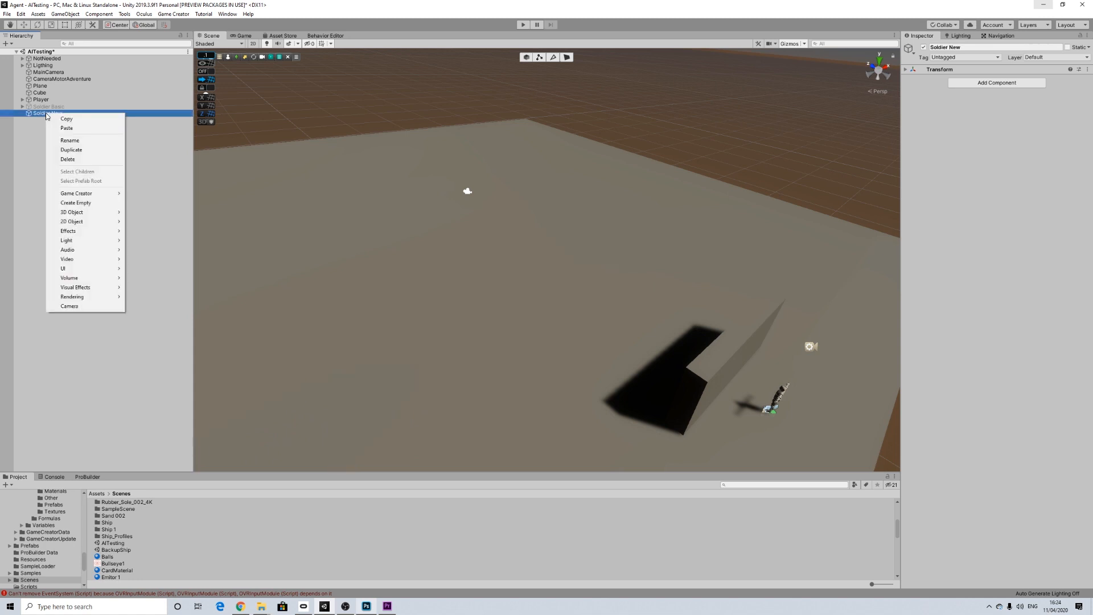
pyautogui.moveTo(129, 194)
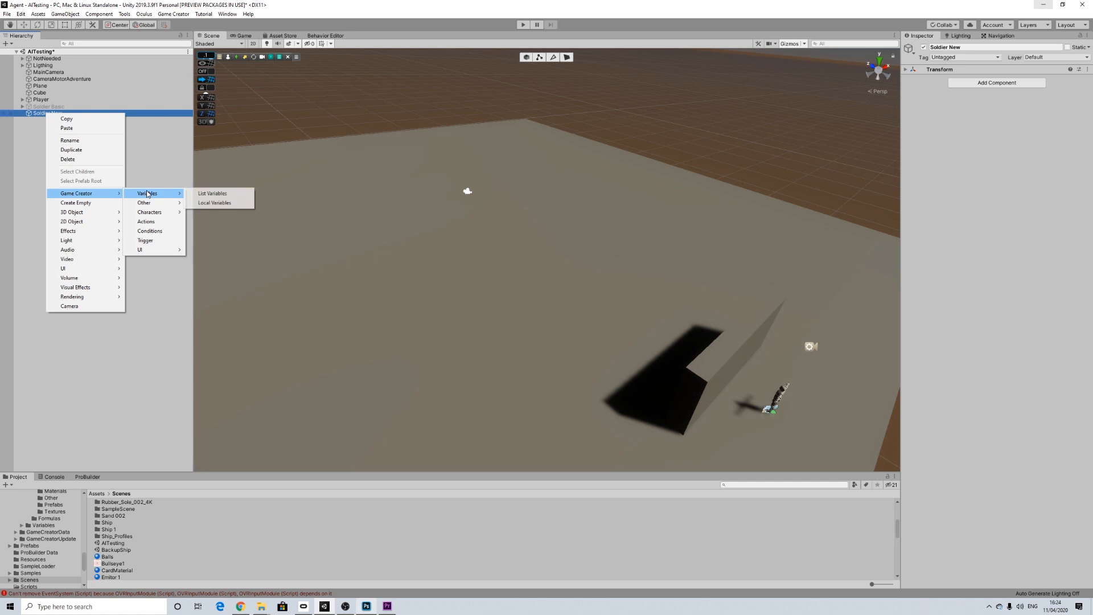
pyautogui.moveTo(176, 217)
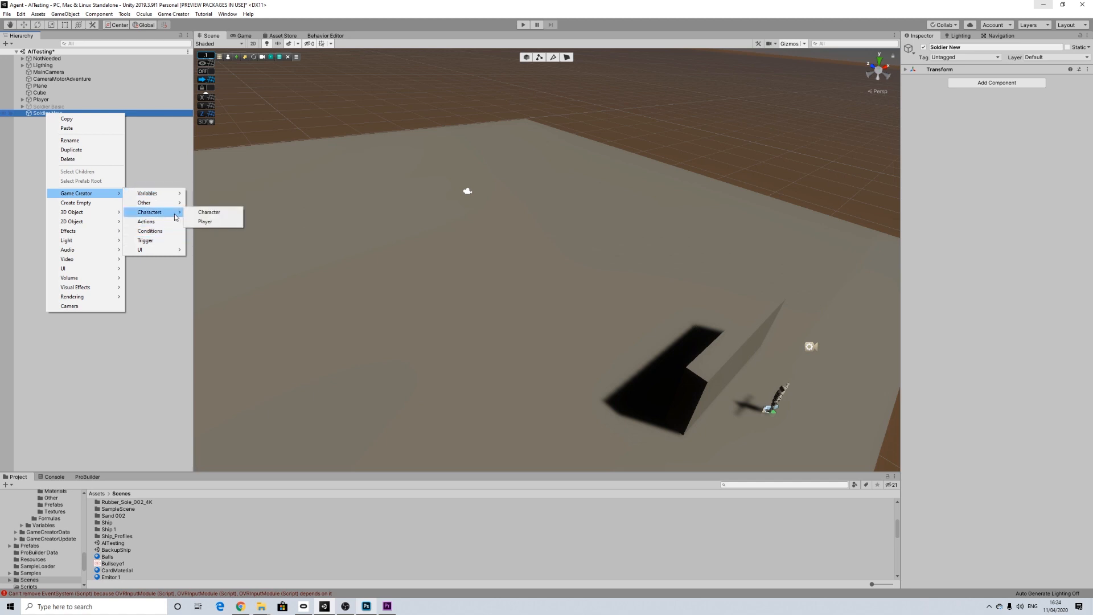
pyautogui.click(208, 212)
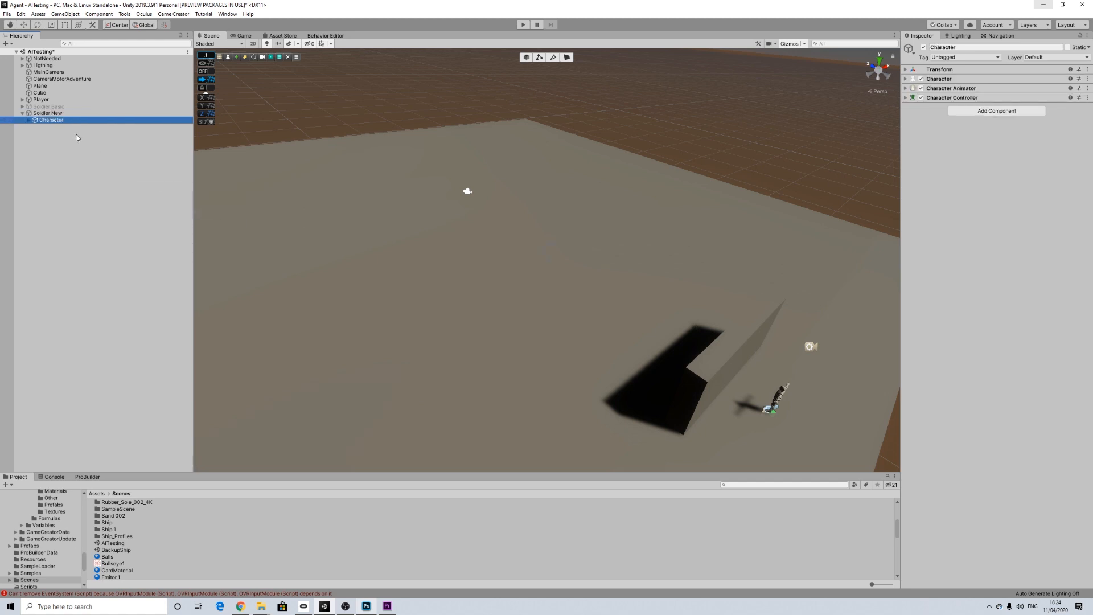
# Step: Examine the new Character's Character and Character Animator component settings, and collapse both components again
pyautogui.click(45, 114)
pyautogui.click(47, 120)
pyautogui.click(907, 79)
pyautogui.click(903, 292)
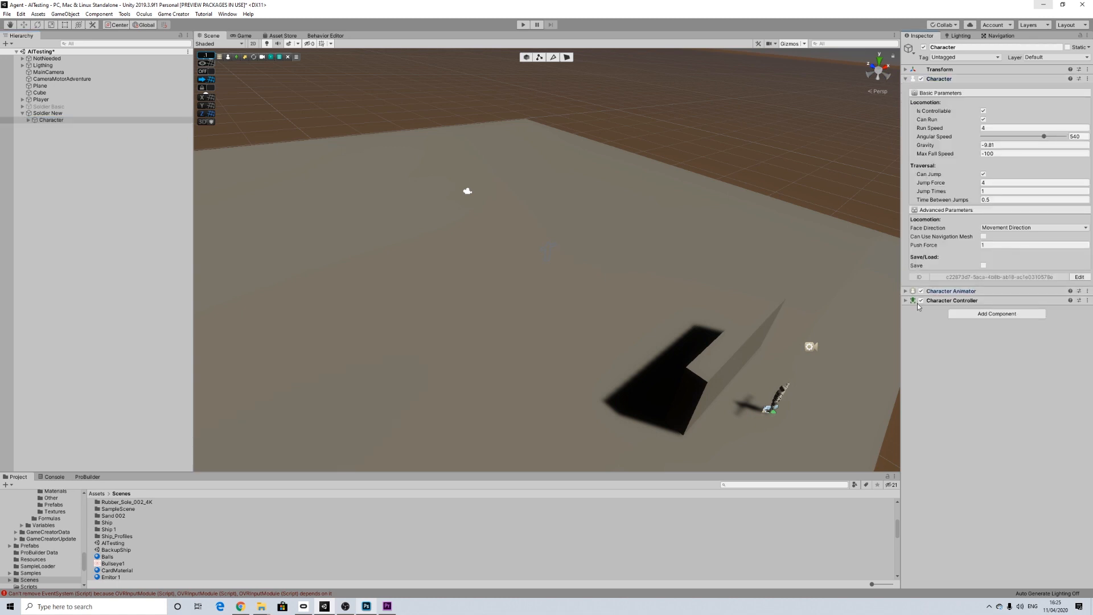
pyautogui.click(906, 292)
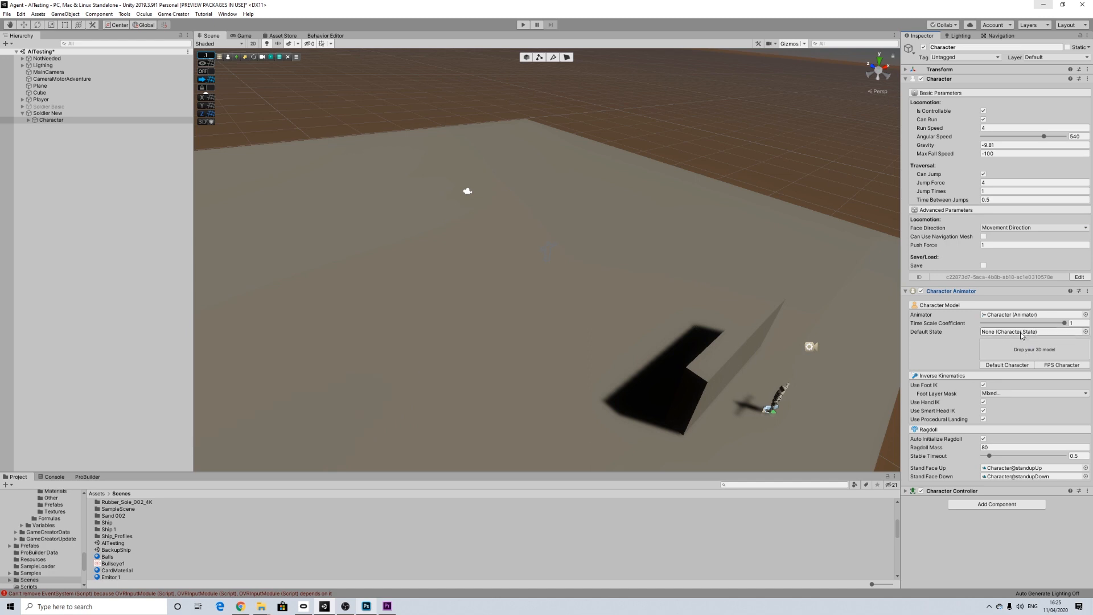
pyautogui.click(906, 79)
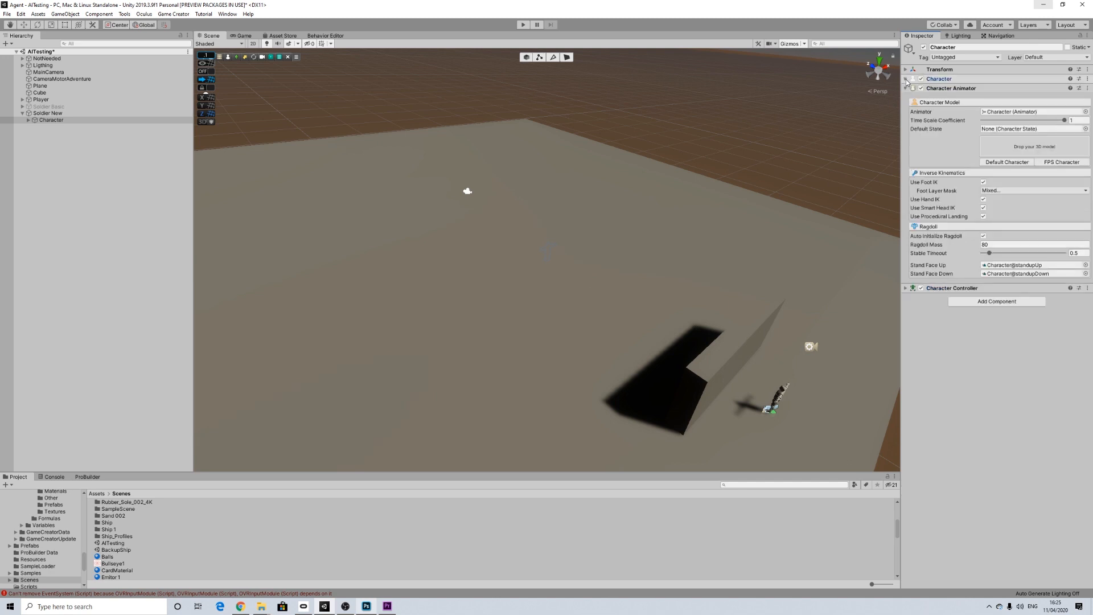
pyautogui.click(907, 90)
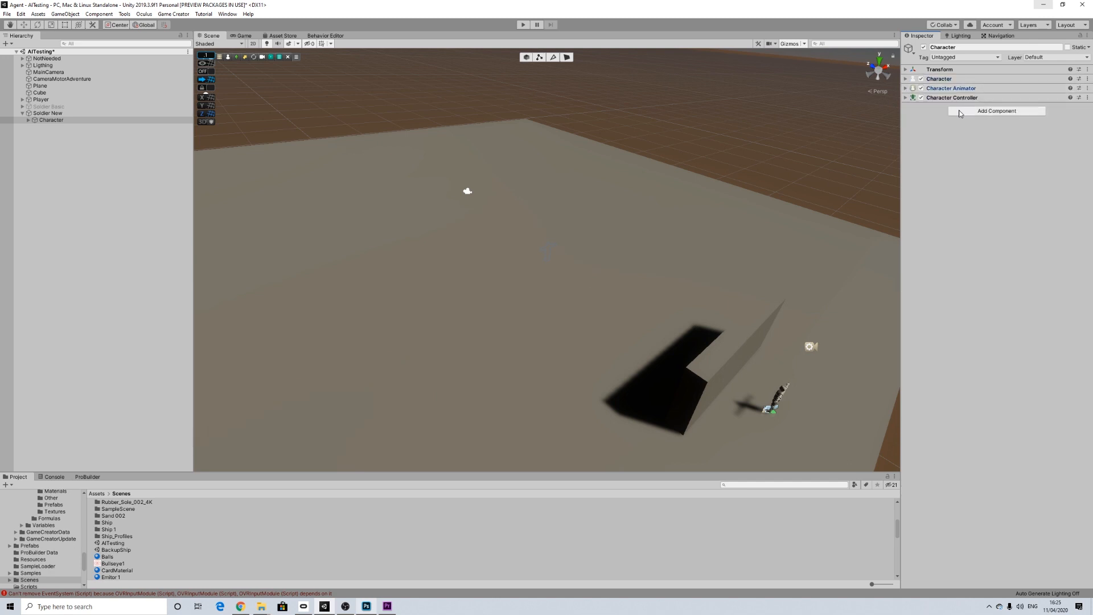
# Step: Add the Character Shooter and Behavior components to the Character under Soldier New
pyautogui.click(1010, 111)
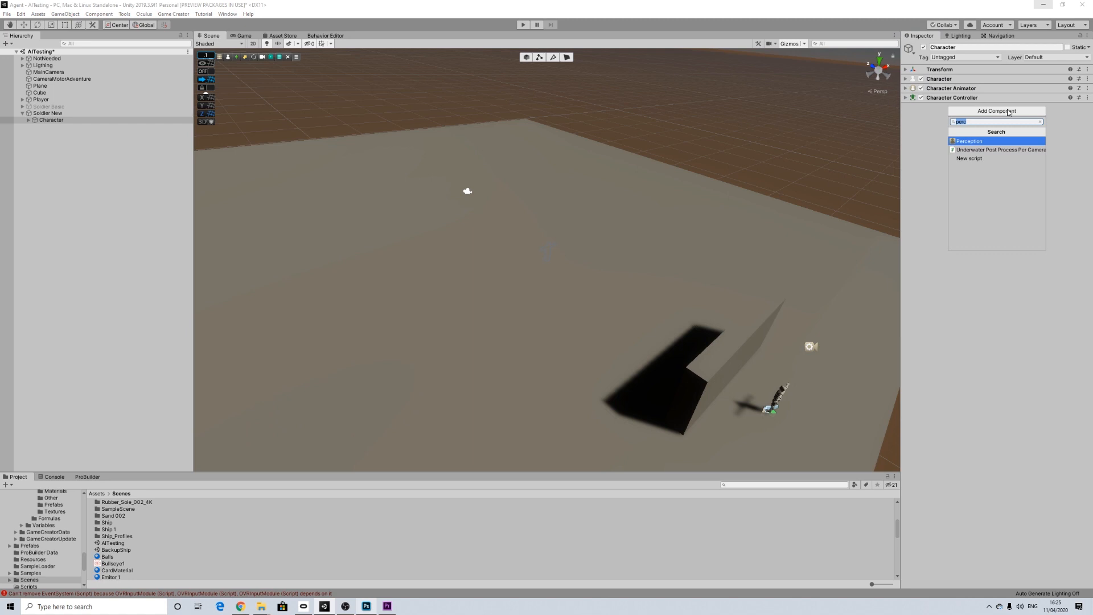
pyautogui.write('shoo')
pyautogui.press('Return')
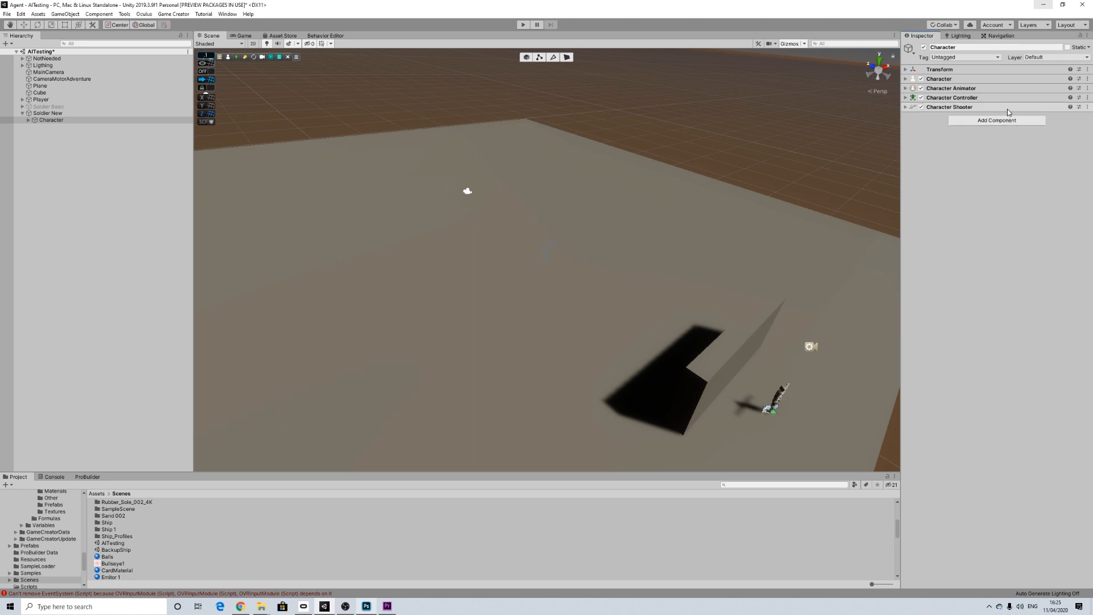
pyautogui.click(995, 120)
pyautogui.write('beh')
pyautogui.press('Return')
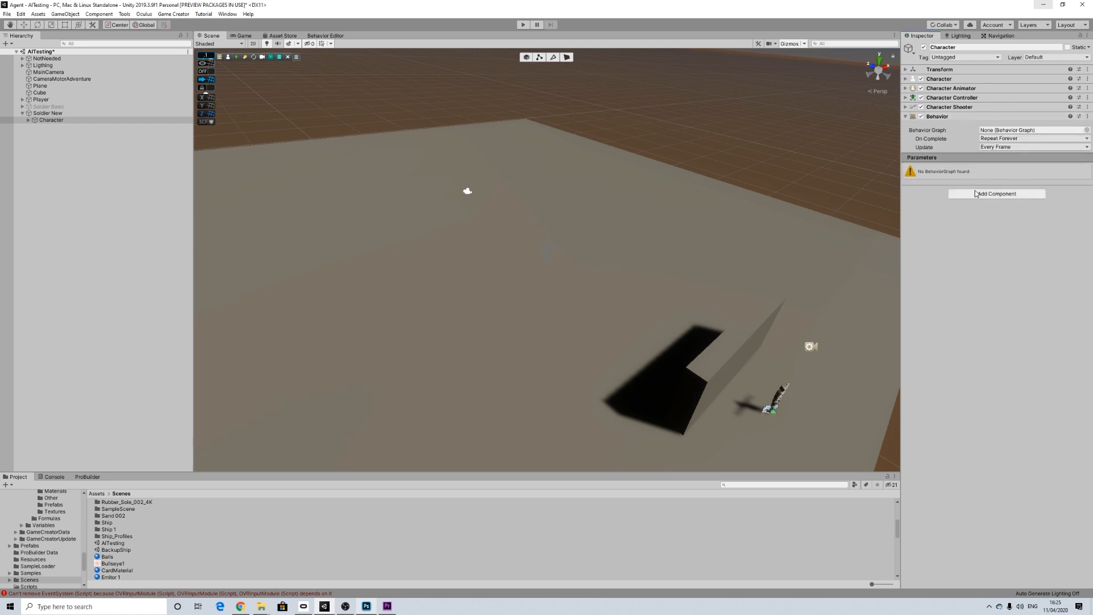
# Step: Add a Perception component to the Character and set its Vision Distance to 15
pyautogui.click(976, 195)
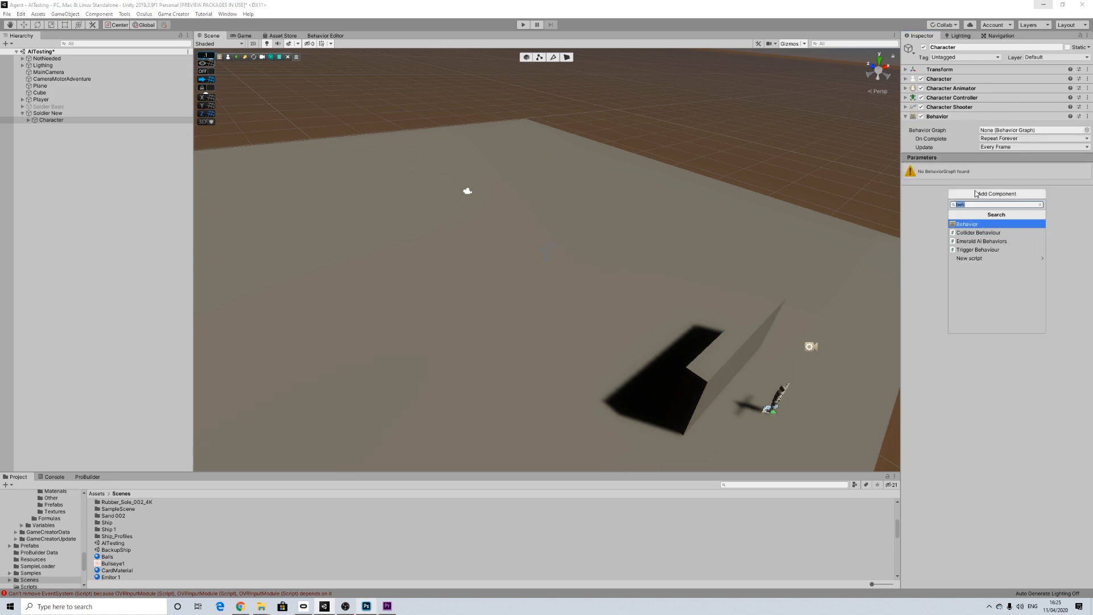
pyautogui.write('perc')
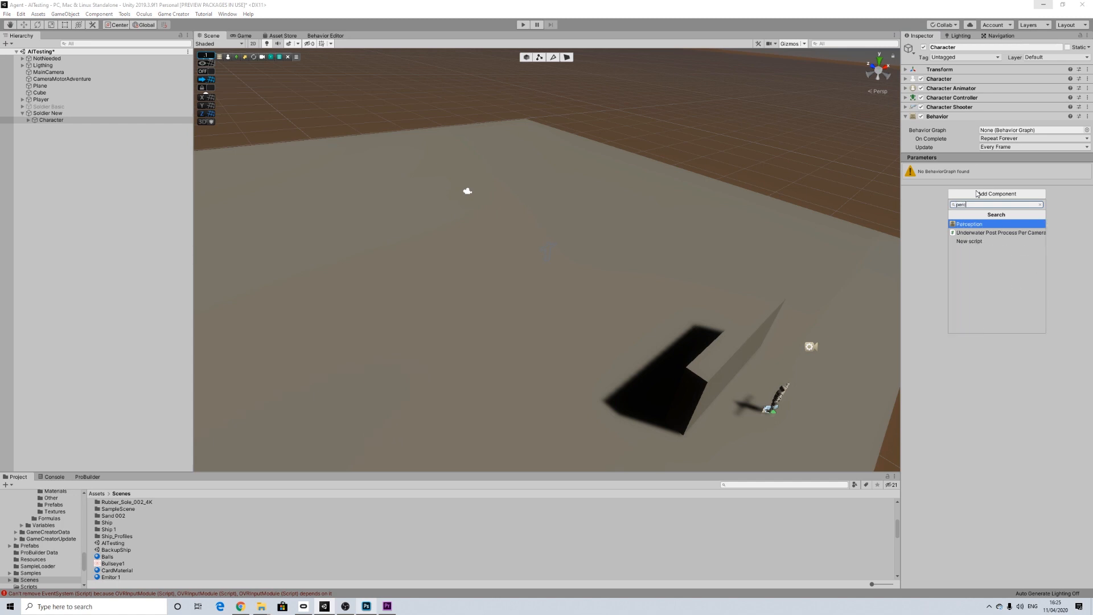
pyautogui.press('Return')
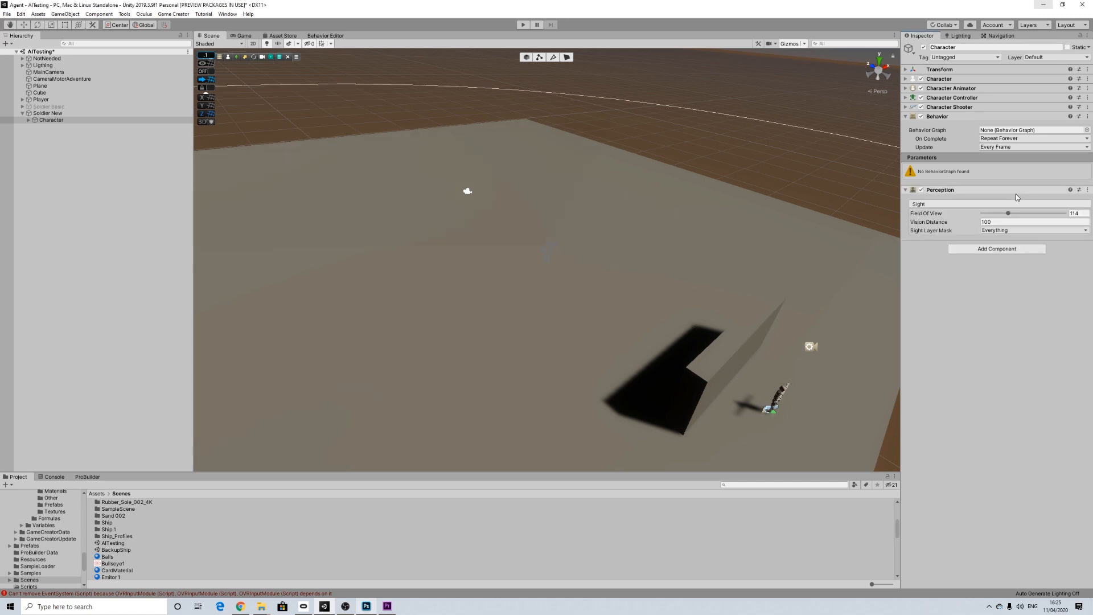
pyautogui.click(972, 222)
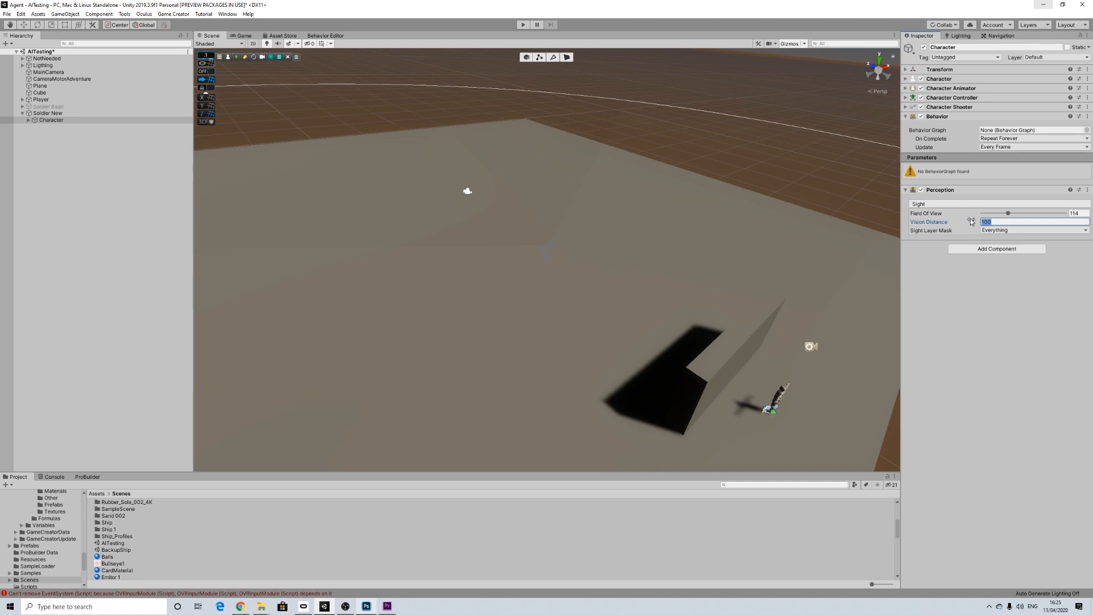
pyautogui.write('115')
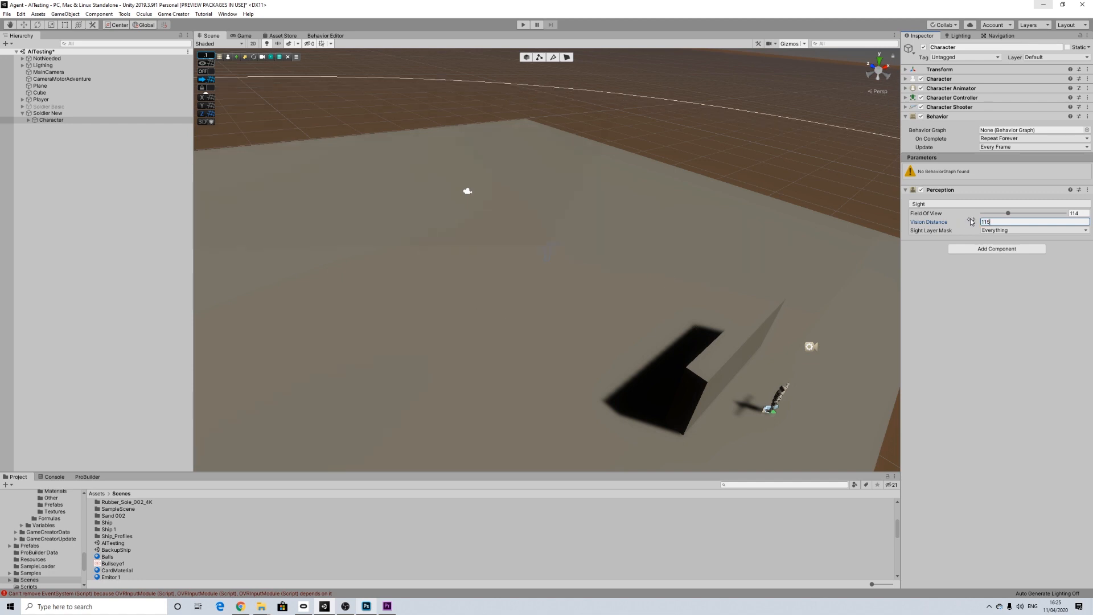
pyautogui.press('BackSpace')
pyautogui.press('BackSpace')
pyautogui.press('BackSpace')
pyautogui.write('15')
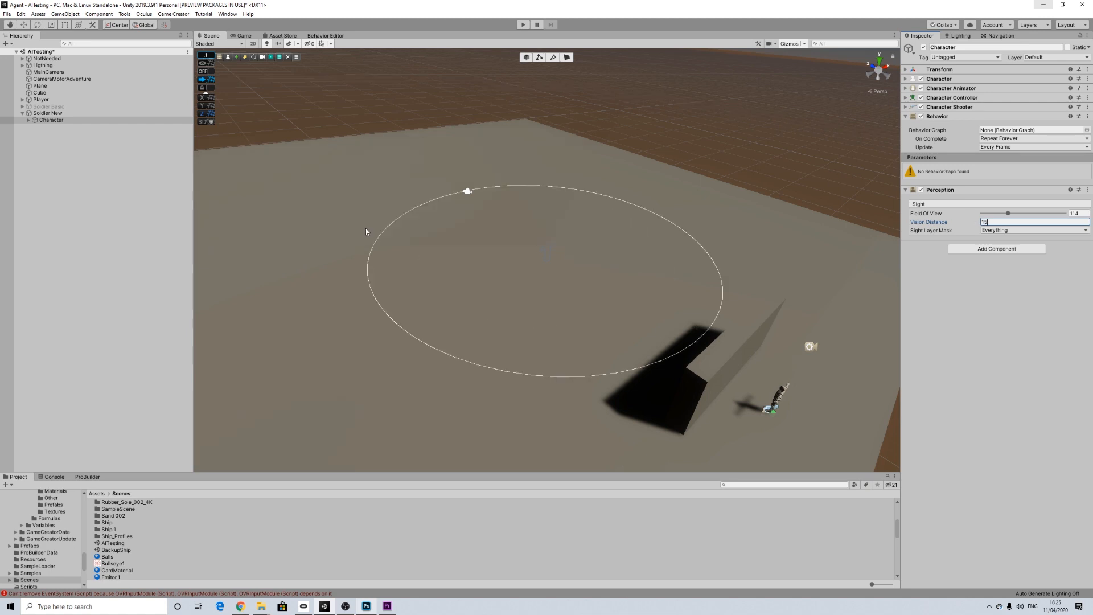
# Step: Examine the new Character's vision range and its placement relative to the ground plane, and select the parent Soldier New
pyautogui.click(42, 119)
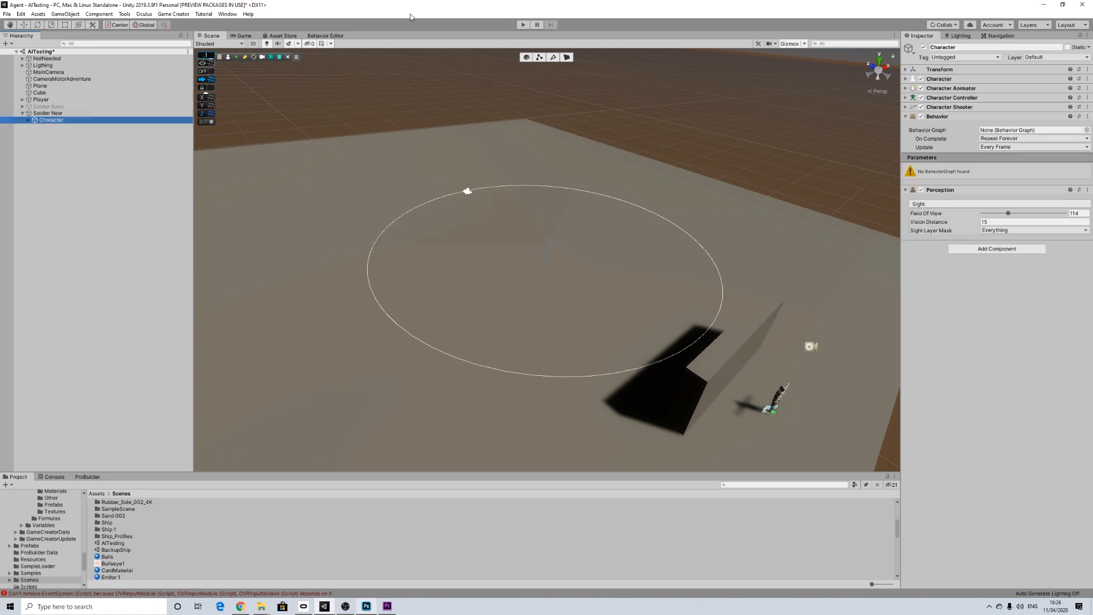
pyautogui.press('f')
pyautogui.scroll(-15, 512, 214)
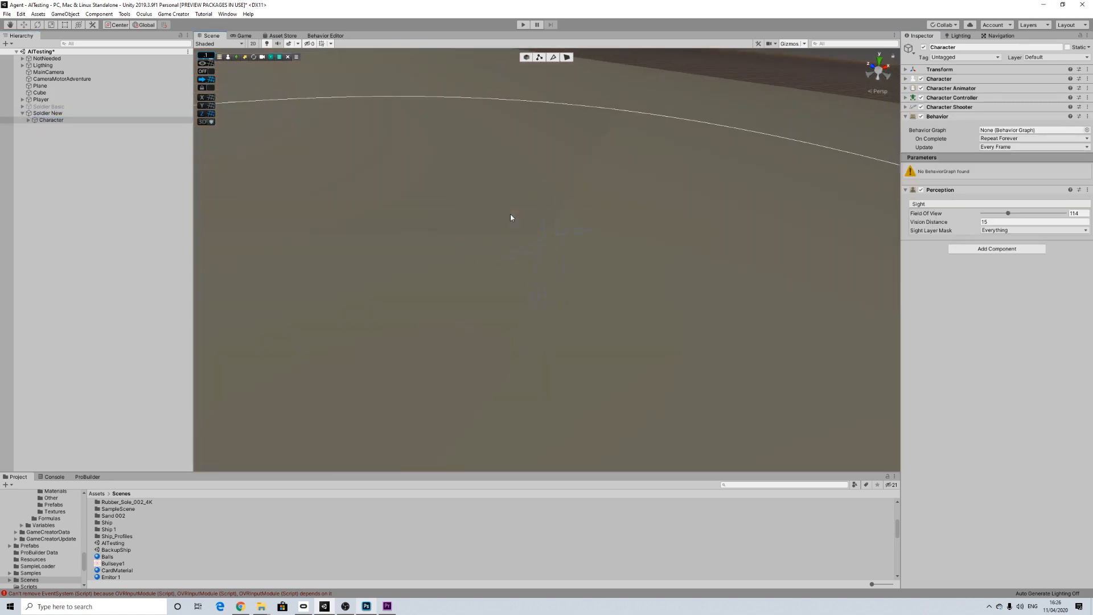
pyautogui.scroll(-10, 512, 217)
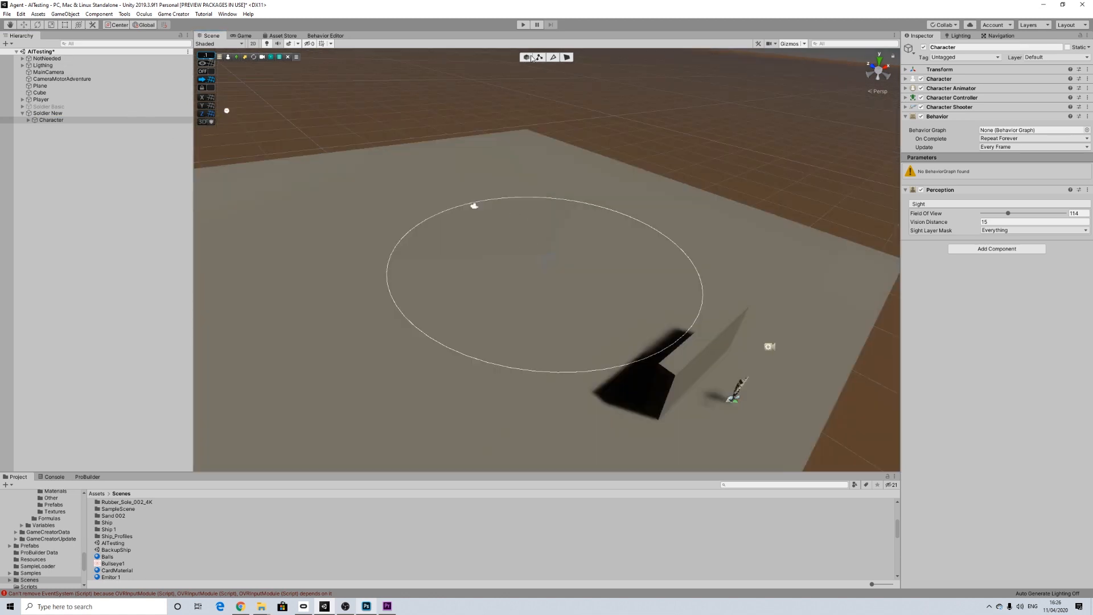
pyautogui.click(54, 106)
pyautogui.click(48, 113)
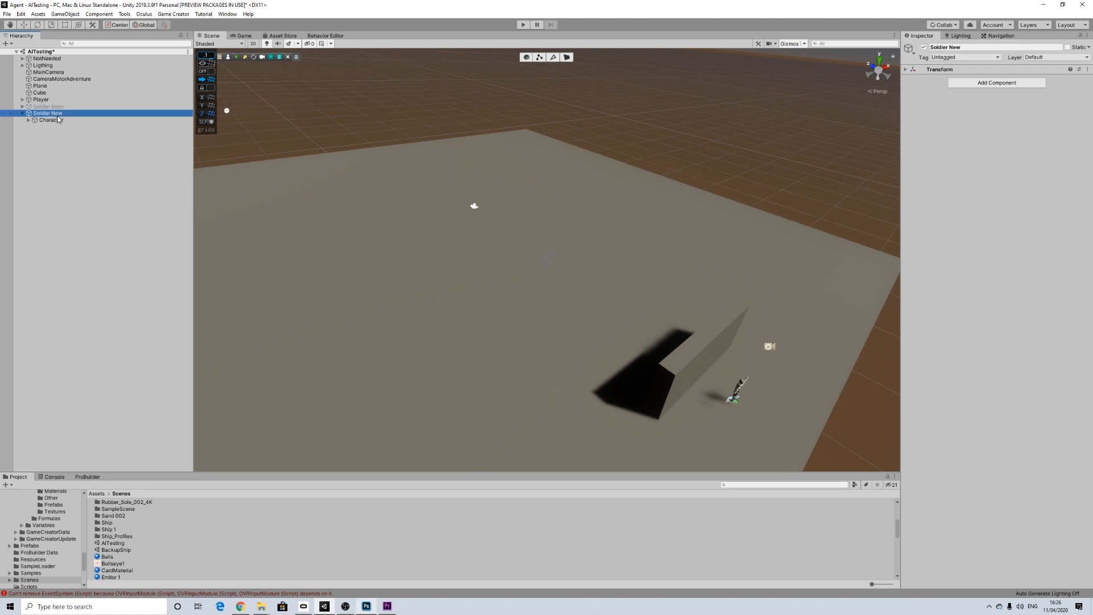
pyautogui.scroll(-5, 481, 235)
pyautogui.scroll(-3, 481, 233)
pyautogui.scroll(3, 486, 244)
pyautogui.scroll(-3, 487, 244)
pyautogui.scroll(2, 487, 246)
pyautogui.scroll(8, 487, 243)
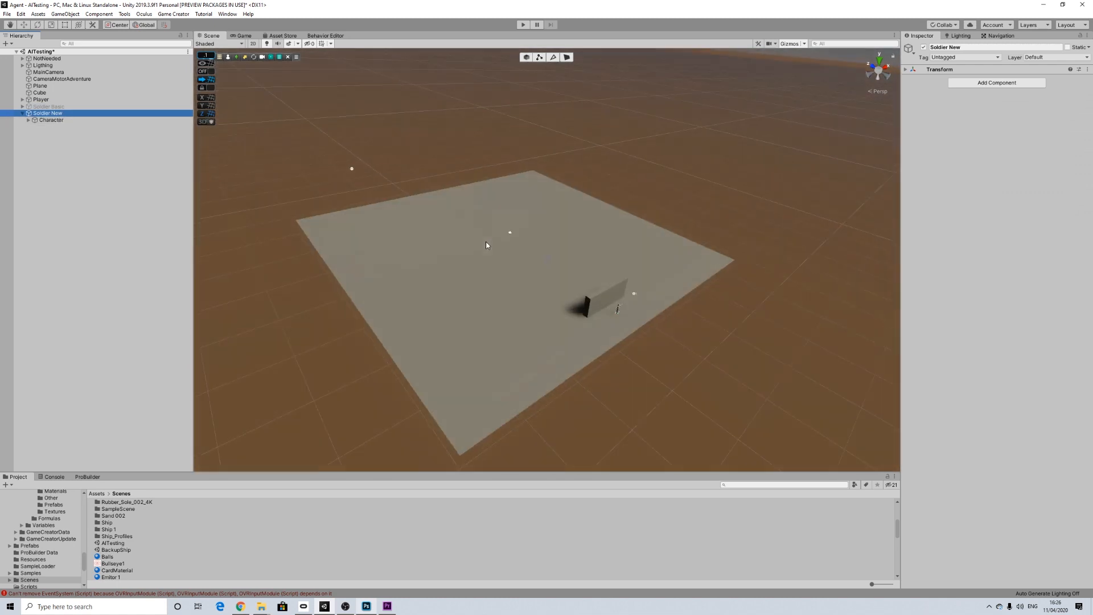
# Step: Raise the Character under Soldier New up onto the ground plane and rotate it about its vertical axis
pyautogui.click(49, 120)
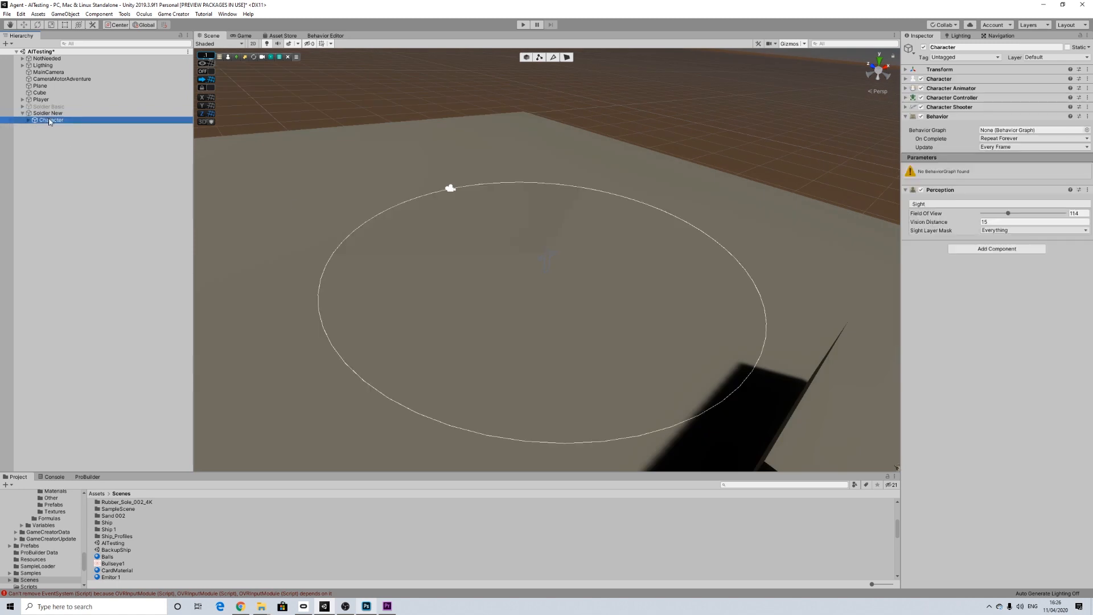
pyautogui.press('w')
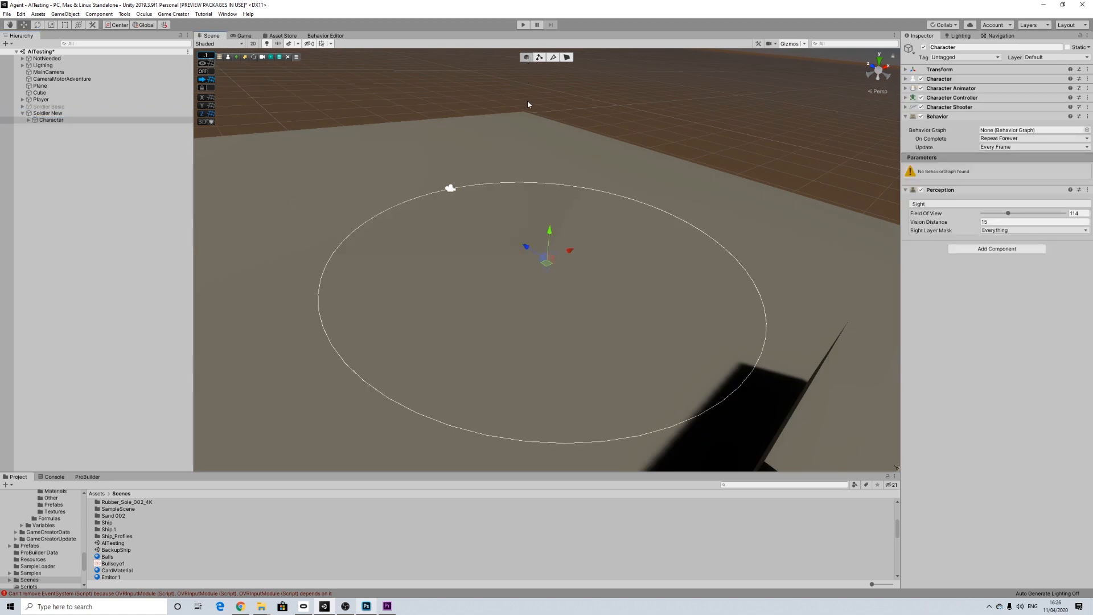
pyautogui.moveTo(549, 233); pyautogui.dragTo(551, 198)
pyautogui.click(37, 24)
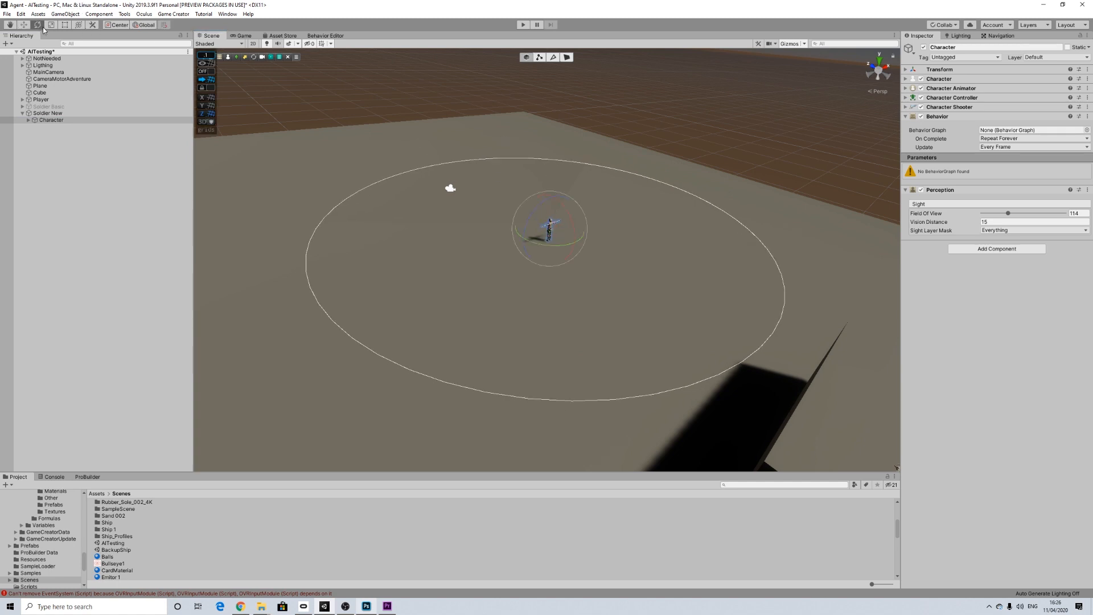
pyautogui.moveTo(531, 241); pyautogui.dragTo(746, 180)
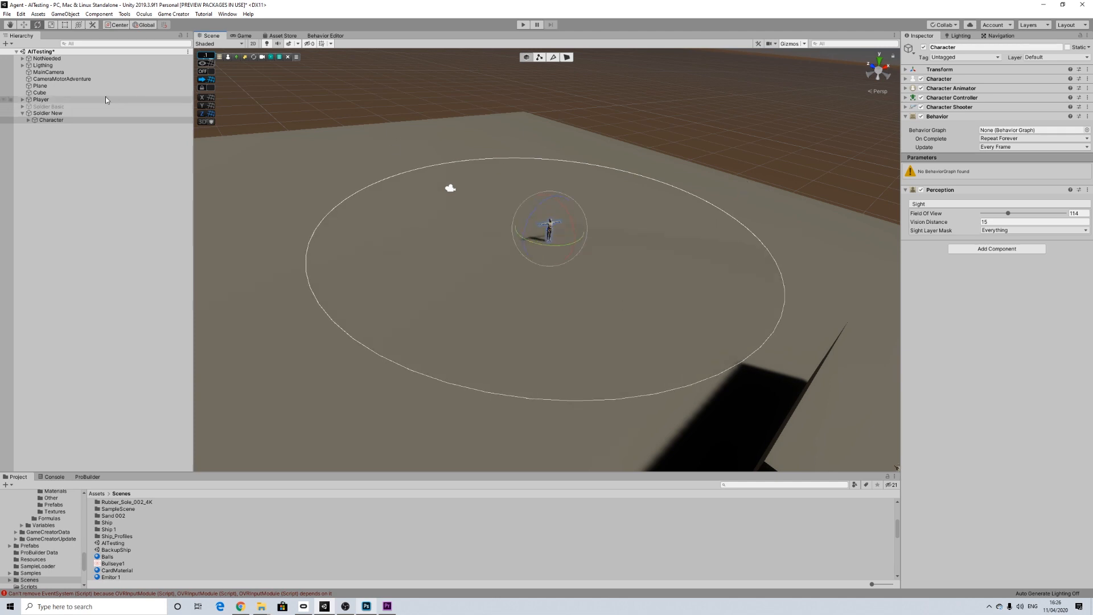
# Step: Examine the Character's position and vision range on the ground plane, with the Move tool active, and clear the selection
pyautogui.click(24, 24)
pyautogui.moveTo(574, 221); pyautogui.dragTo(393, 302)
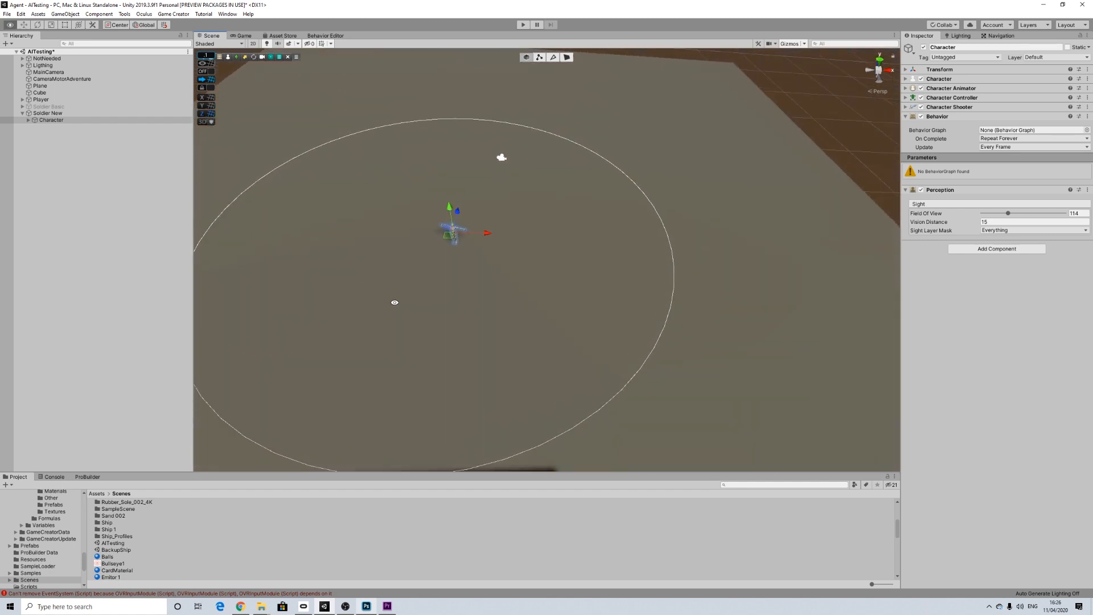
pyautogui.click(39, 25)
pyautogui.press('w')
pyautogui.keyDown('alt'); pyautogui.moveTo(481, 204); pyautogui.dragTo(809, 175); pyautogui.keyUp('alt')
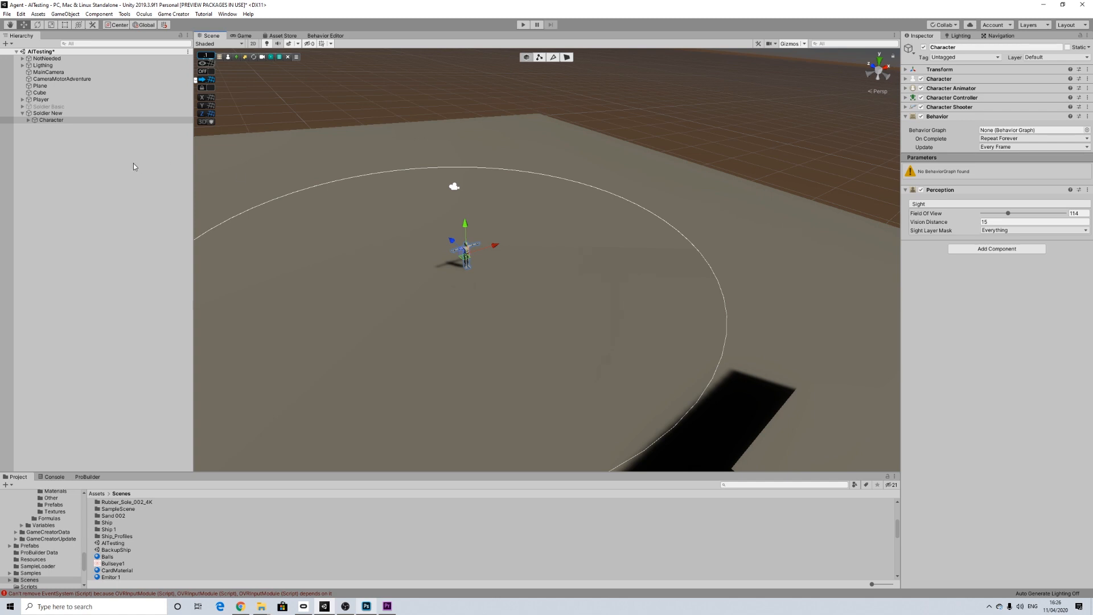
pyautogui.click(80, 181)
pyautogui.scroll(-5, 401, 250)
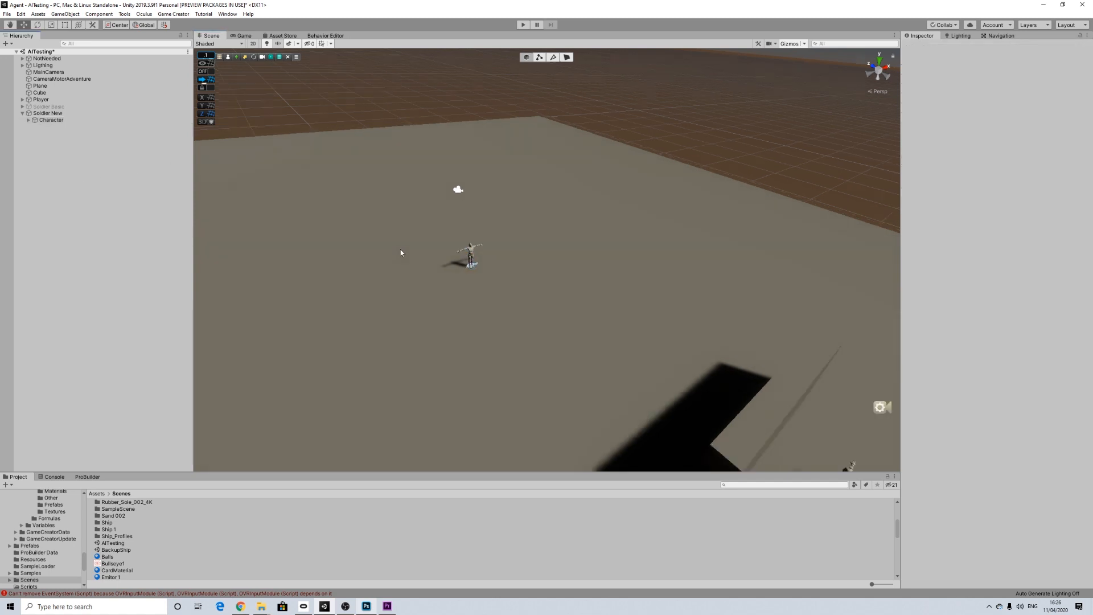
pyautogui.scroll(2, 400, 249)
pyautogui.scroll(3, 403, 253)
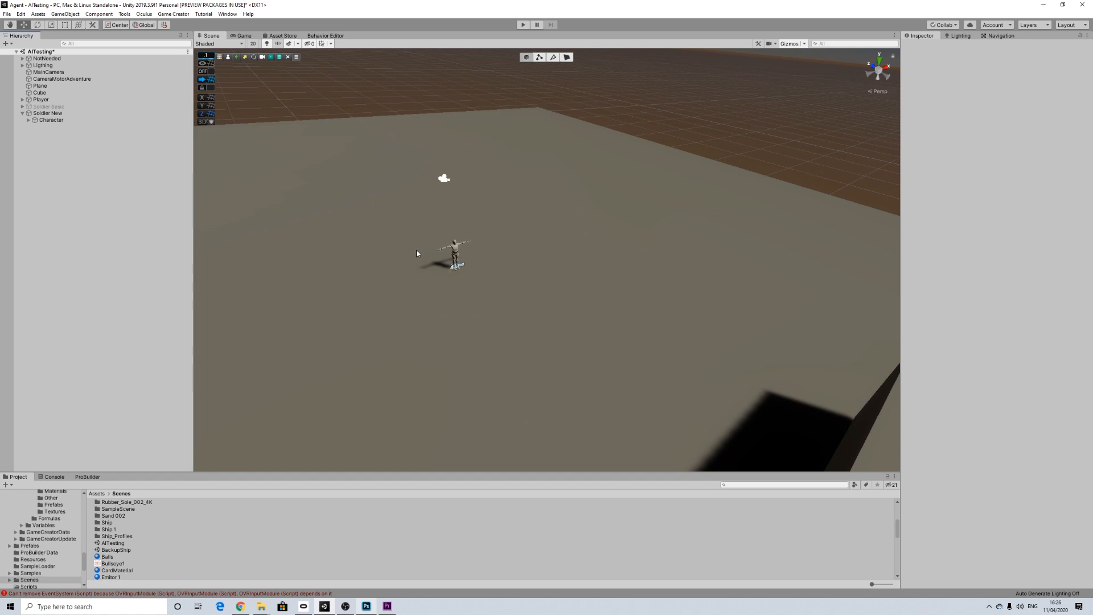
# Step: Open the Example-2 scene from Plugins/GameCreator/BehaviorExamples, saving the changes to the AITesting scene
pyautogui.moveTo(85, 561); pyautogui.dragTo(85, 572)
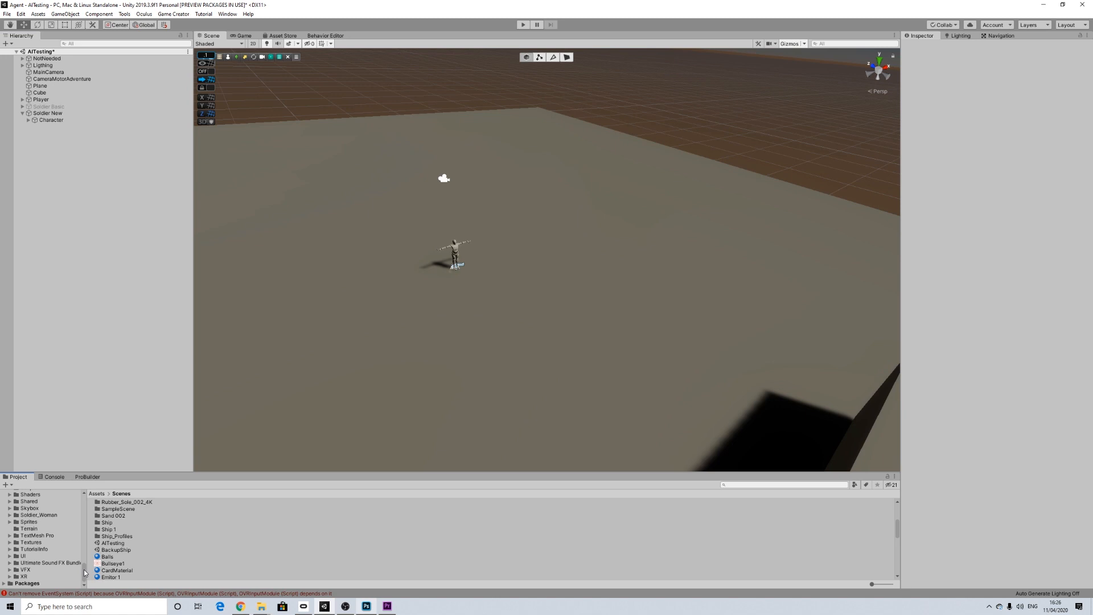
pyautogui.scroll(2, 45, 548)
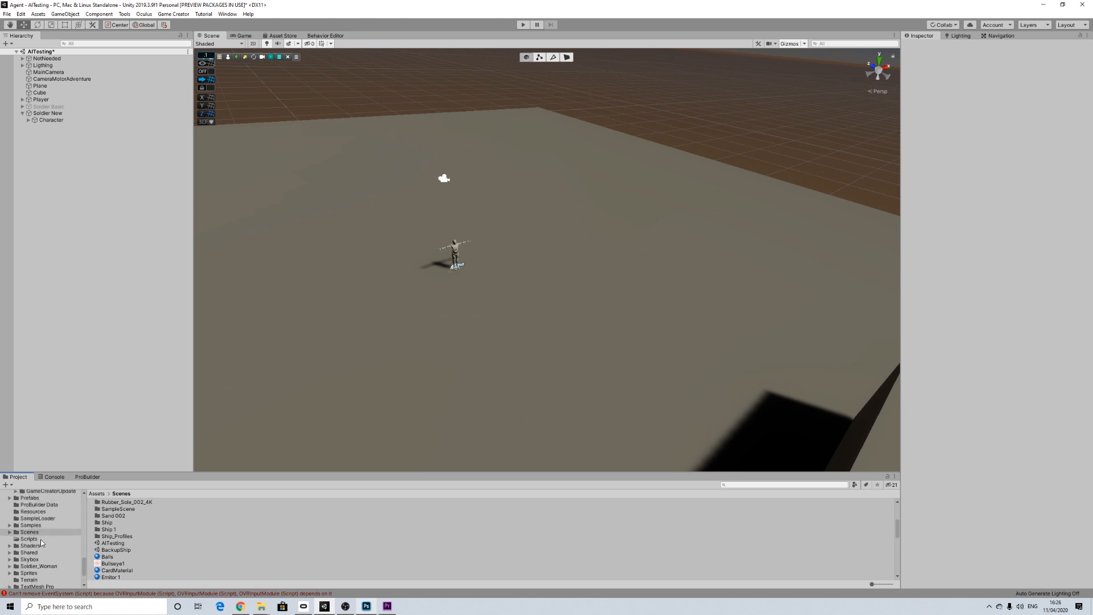
pyautogui.scroll(2, 41, 544)
pyautogui.scroll(8, 41, 544)
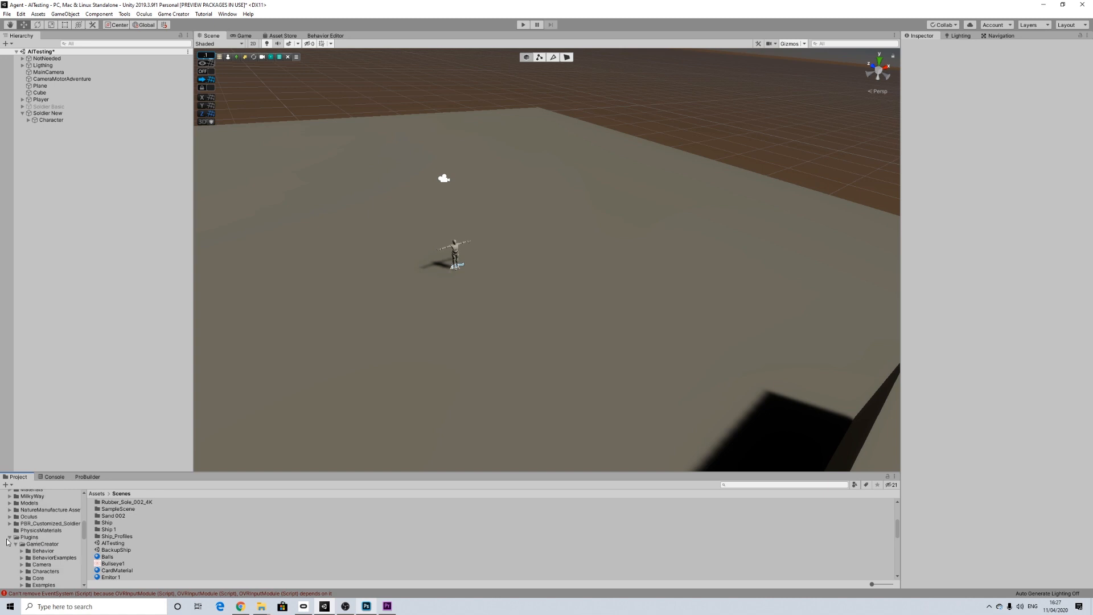
pyautogui.click(31, 539)
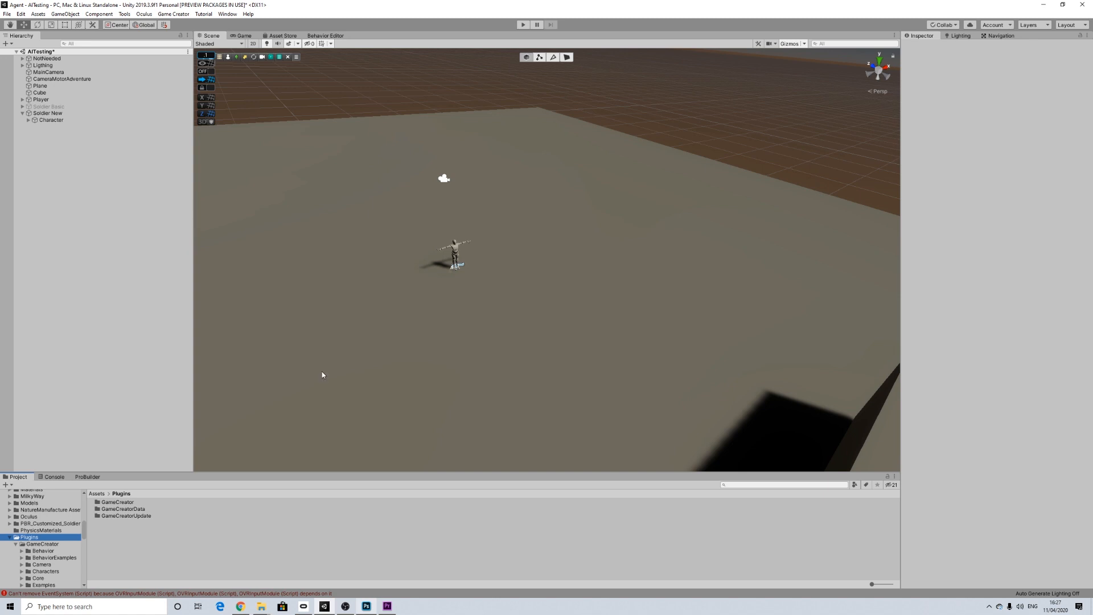
pyautogui.doubleClick(120, 502)
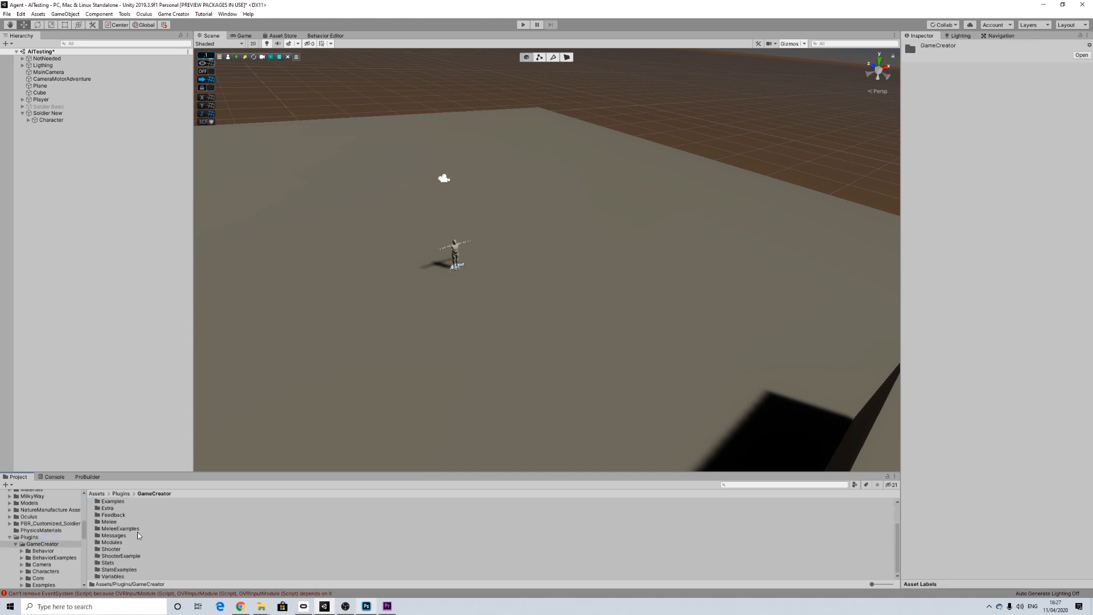
pyautogui.doubleClick(130, 509)
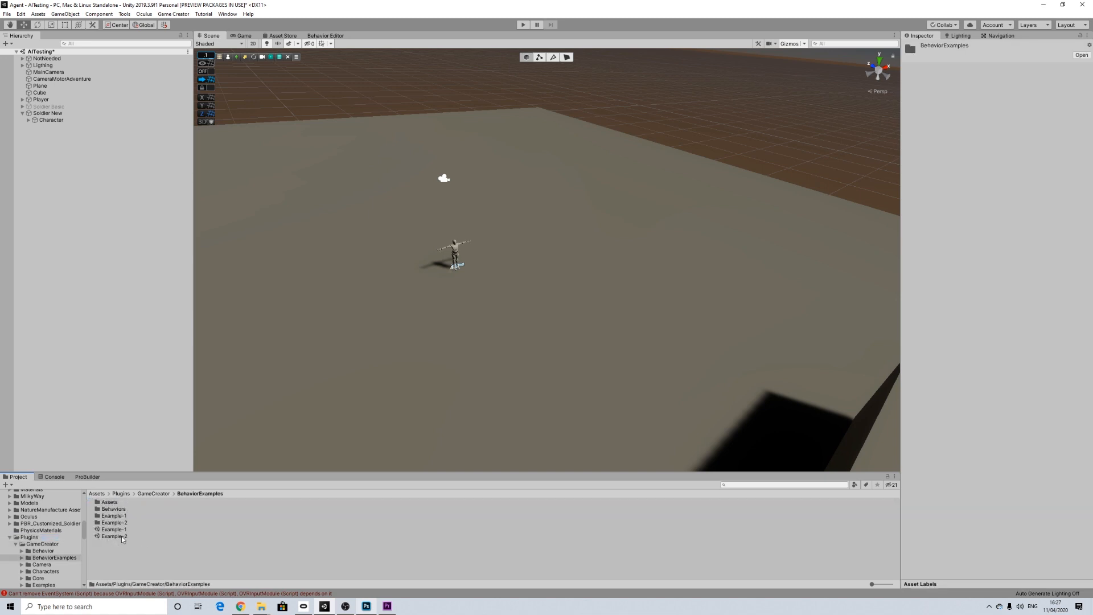
pyautogui.doubleClick(121, 536)
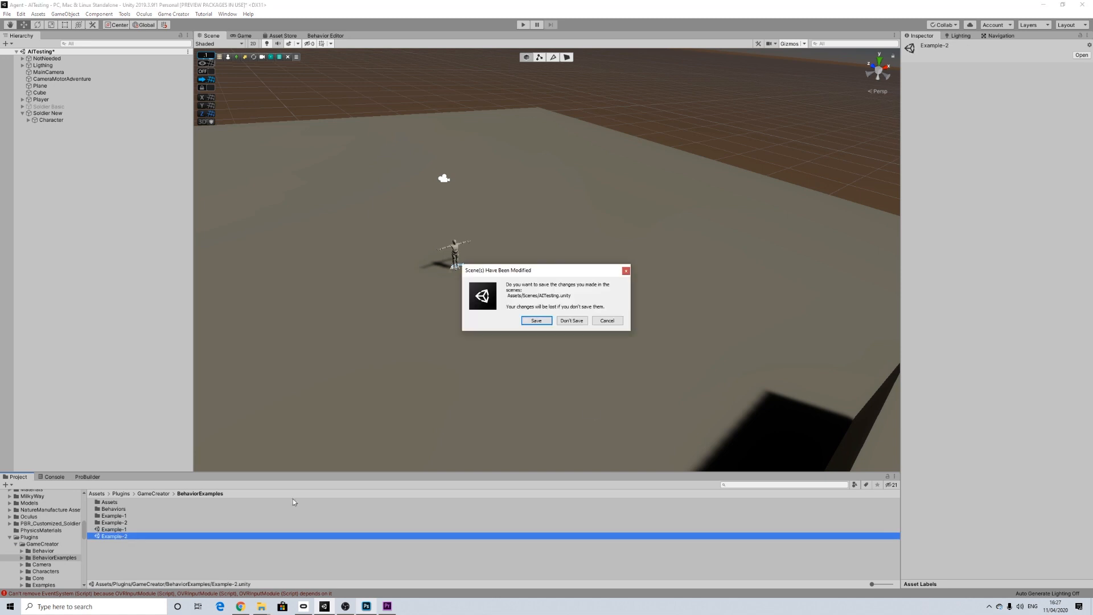
pyautogui.click(545, 322)
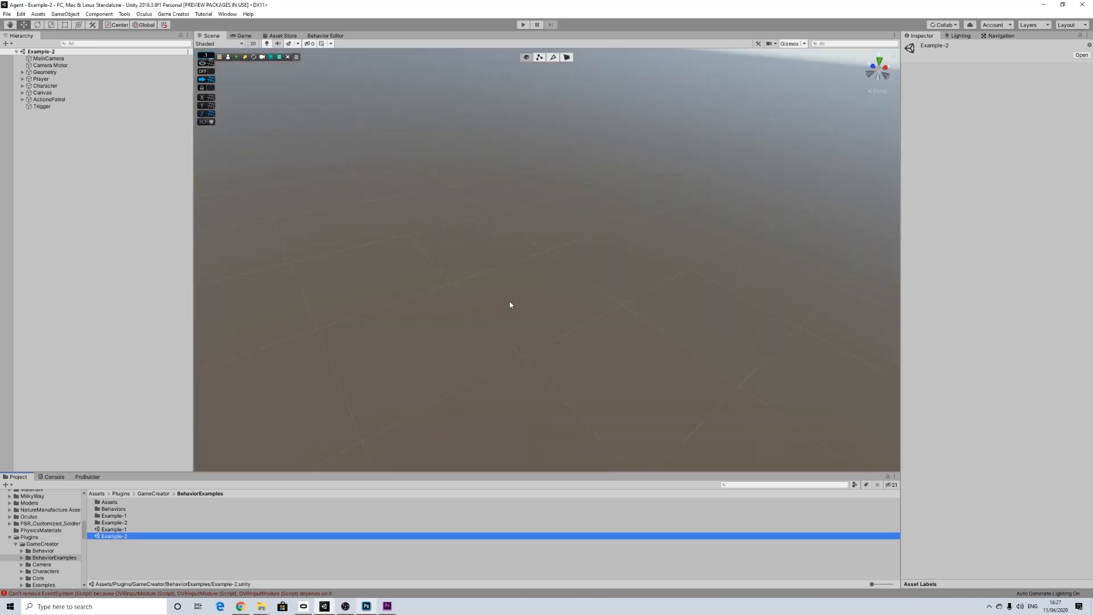
# Step: Review the markers and action list of the ActionsPatrol object and copy the whole object
pyautogui.click(48, 100)
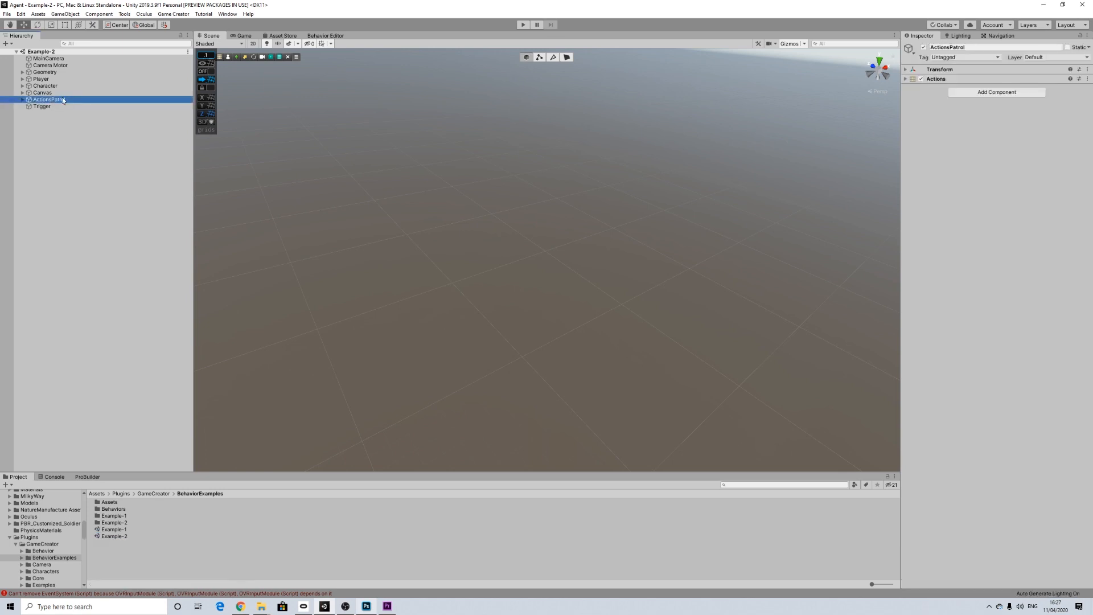
pyautogui.click(22, 100)
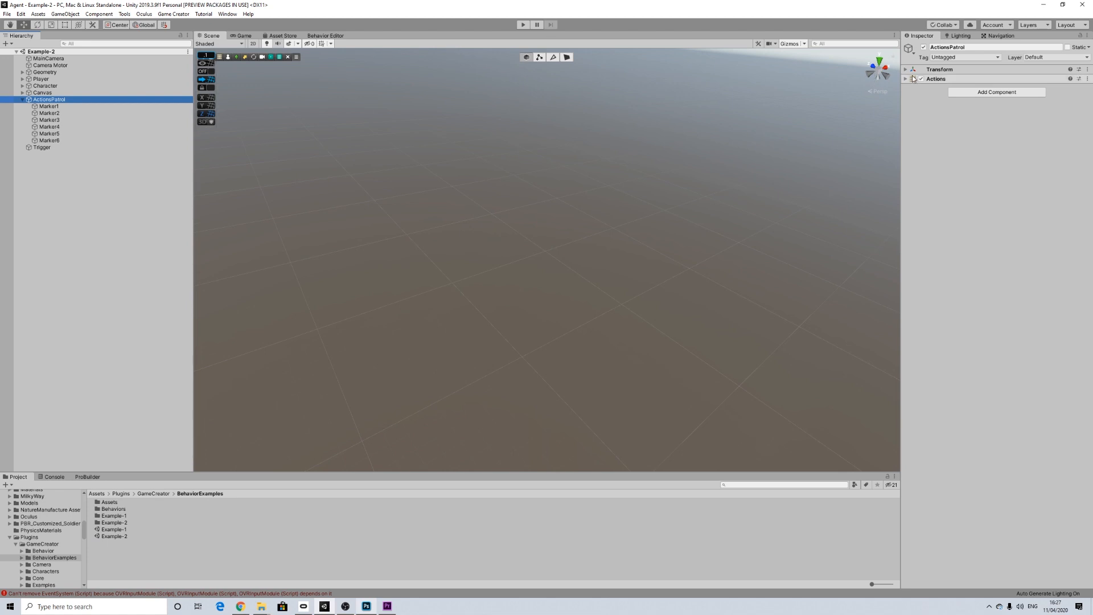
pyautogui.click(937, 79)
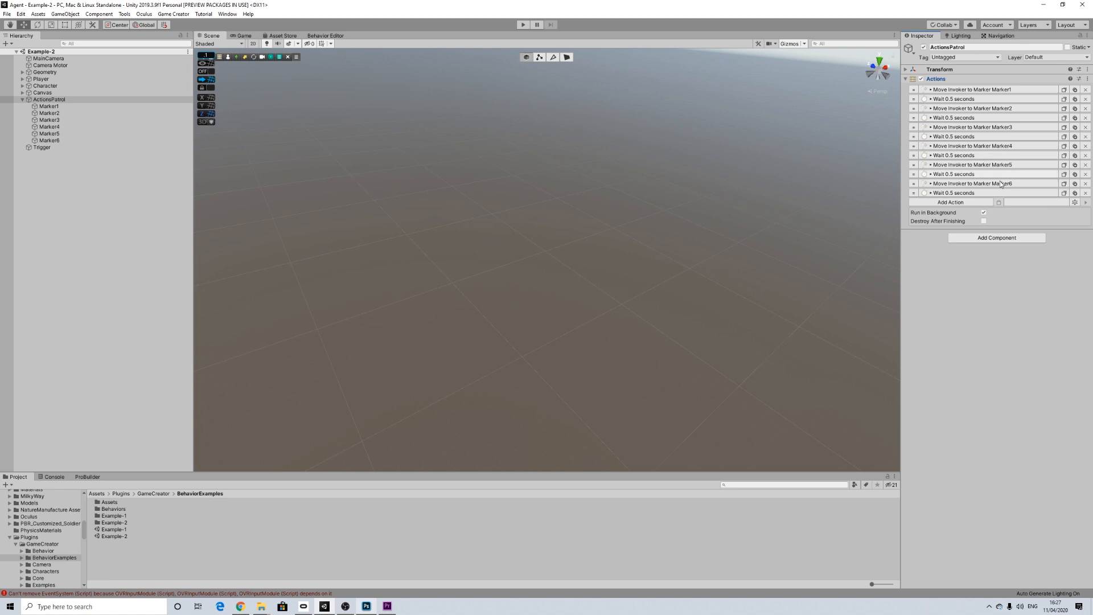
pyautogui.click(23, 100)
pyautogui.rightClick(49, 97)
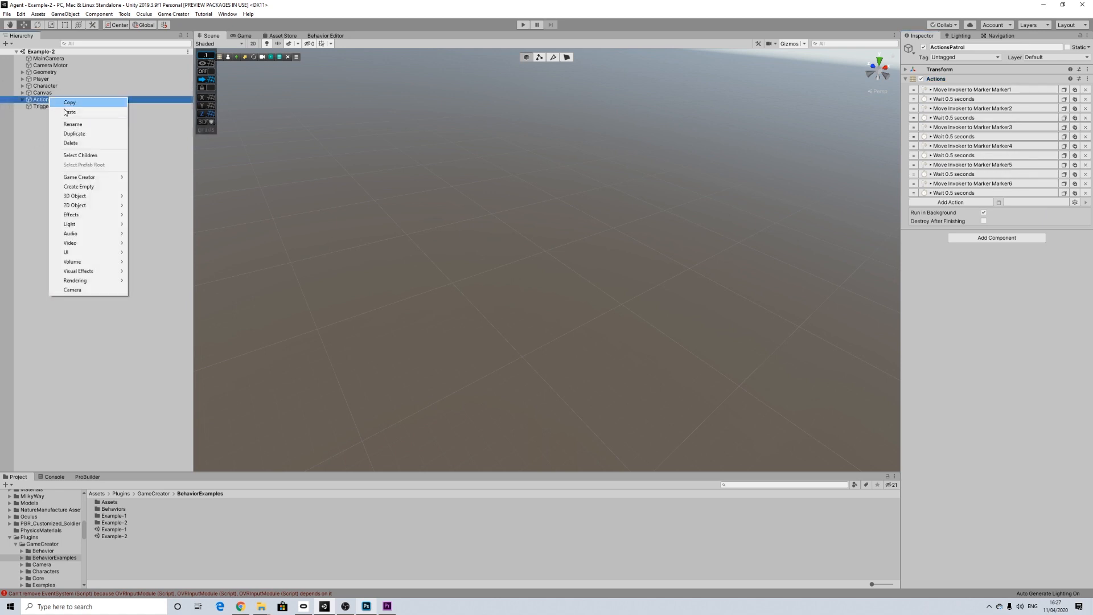
pyautogui.click(67, 105)
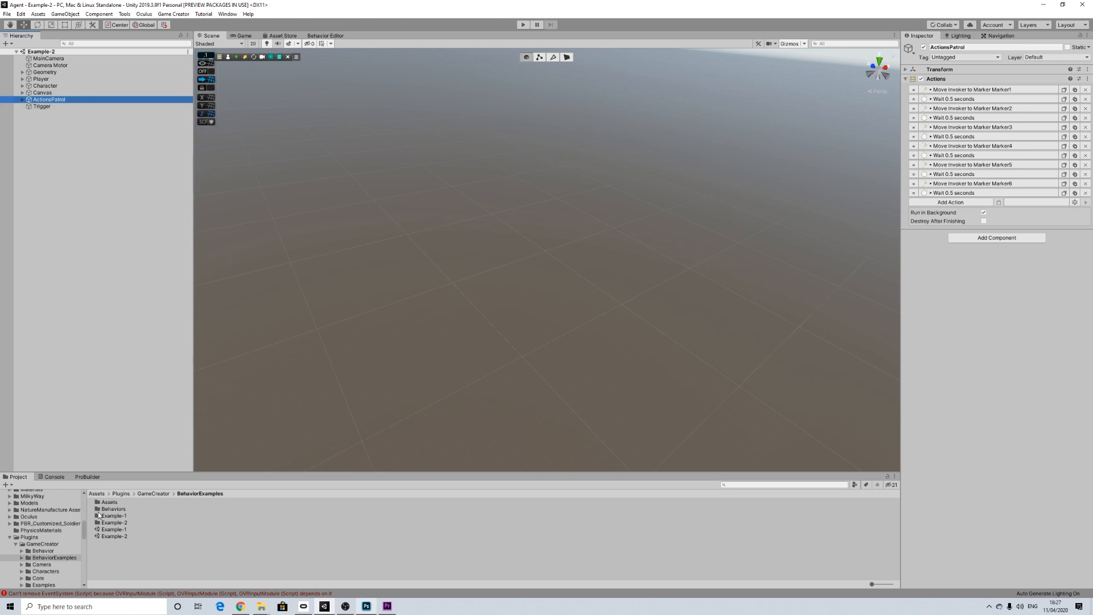
# Step: Return to the AITesting scene stored in the project's Scenes folder
pyautogui.click(11, 539)
pyautogui.scroll(-2, 23, 546)
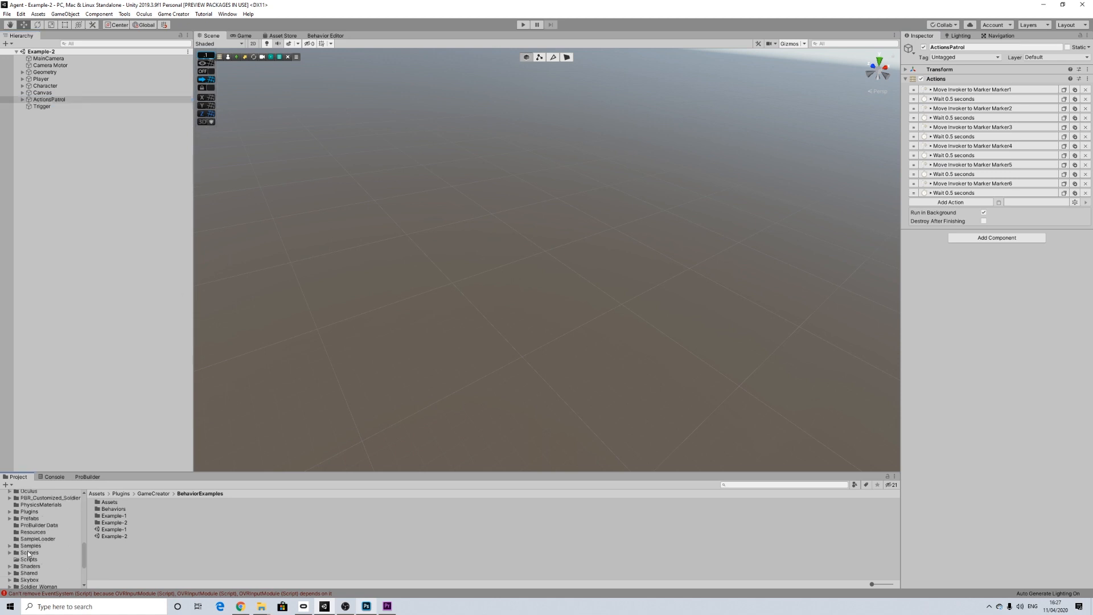
pyautogui.click(72, 553)
pyautogui.scroll(-5, 122, 535)
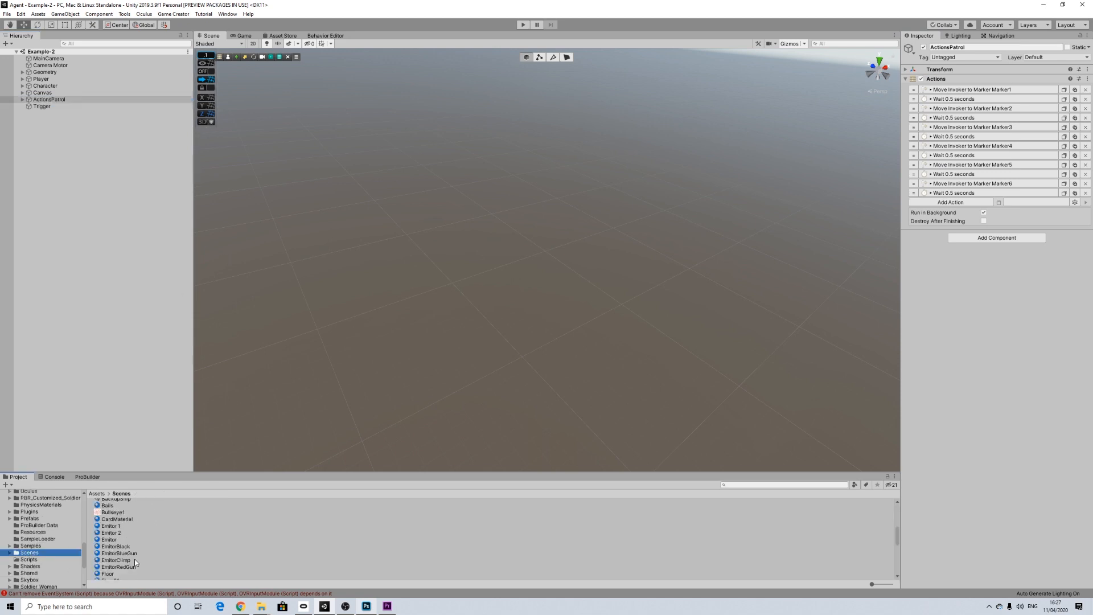
pyautogui.click(115, 543)
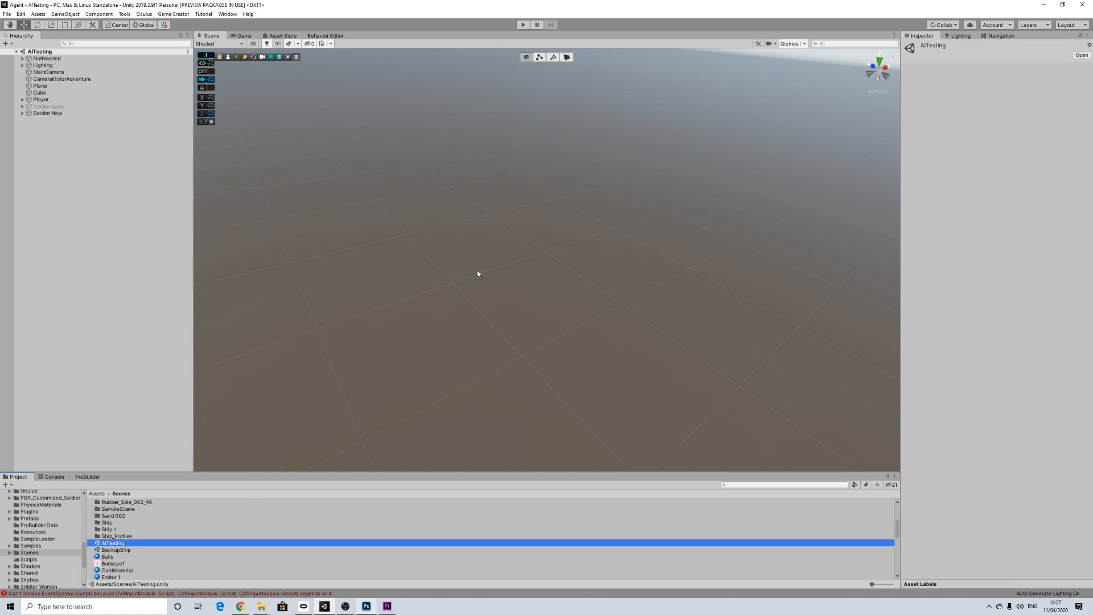
# Step: Paste the copied ActionsPatrol object into the Soldier New group, next to its Character
pyautogui.click(22, 114)
pyautogui.rightClick(49, 116)
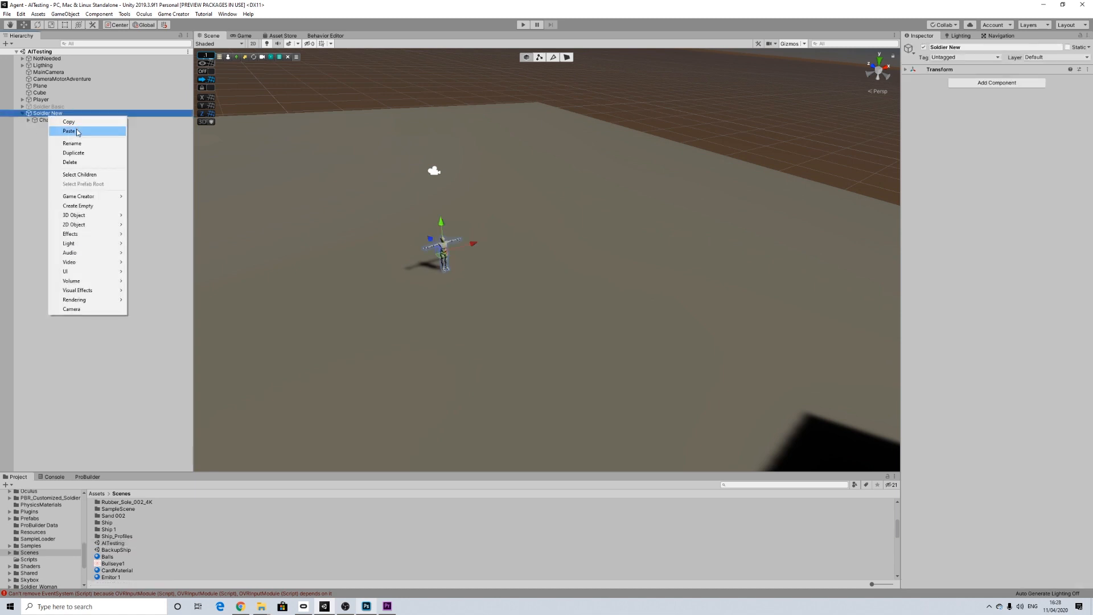
pyautogui.click(77, 133)
pyautogui.moveTo(48, 128); pyautogui.dragTo(49, 116)
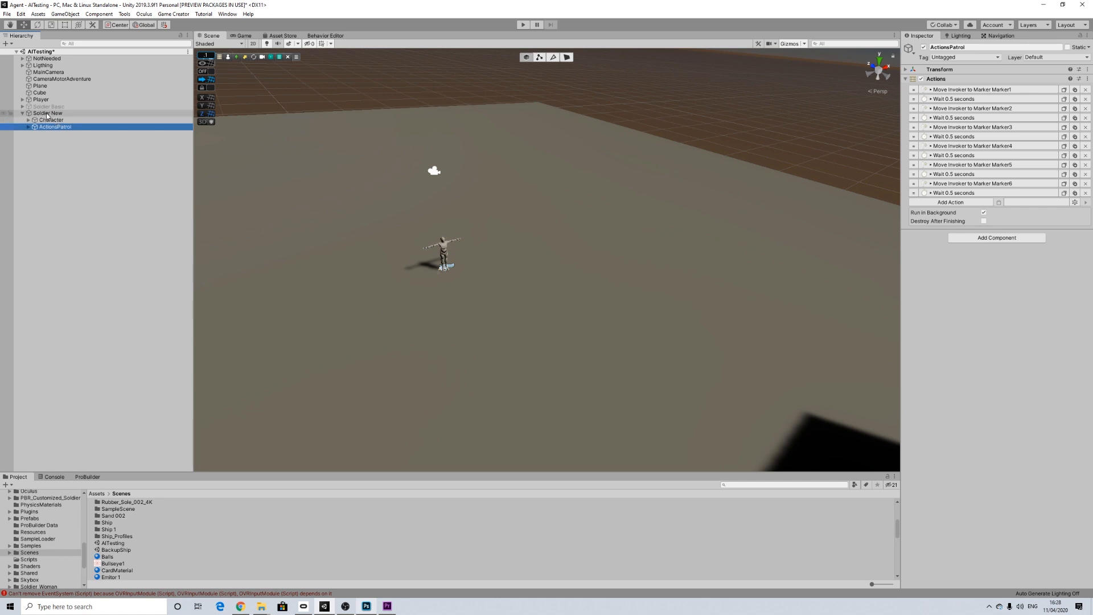
pyautogui.click(47, 115)
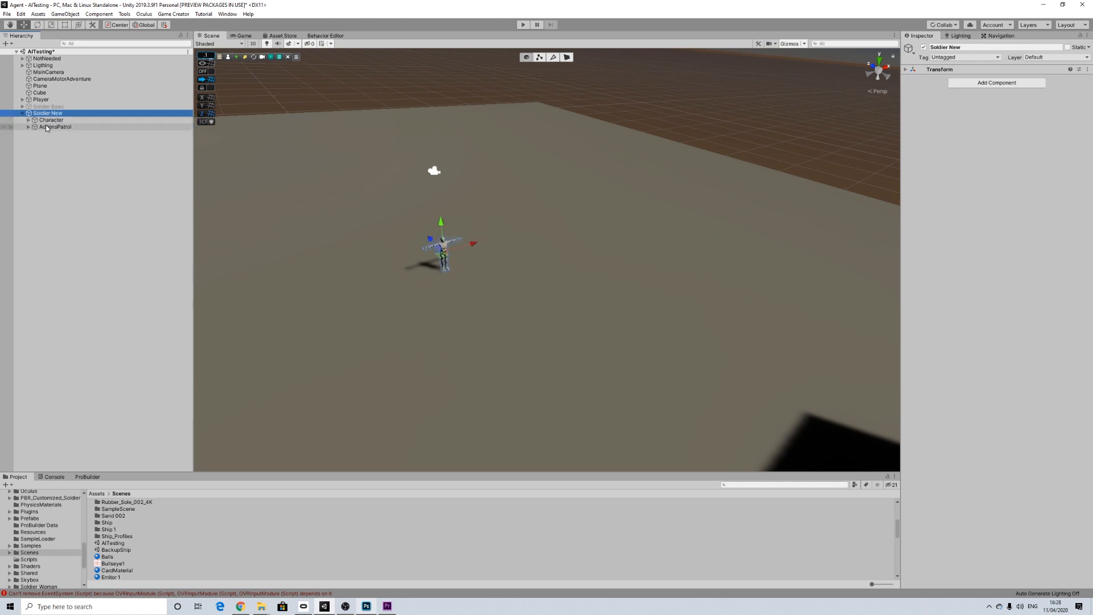
# Step: Move ActionsPatrol from outside the ground plane to the area of the Character and frame it in the view
pyautogui.click(52, 128)
pyautogui.scroll(-10, 529, 327)
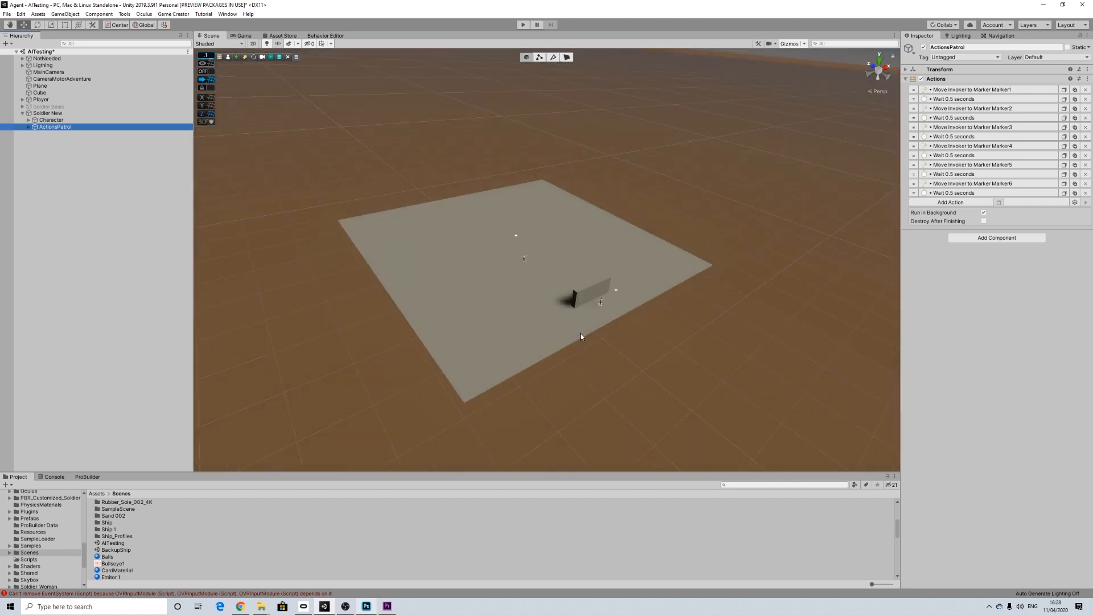
pyautogui.scroll(-5, 619, 347)
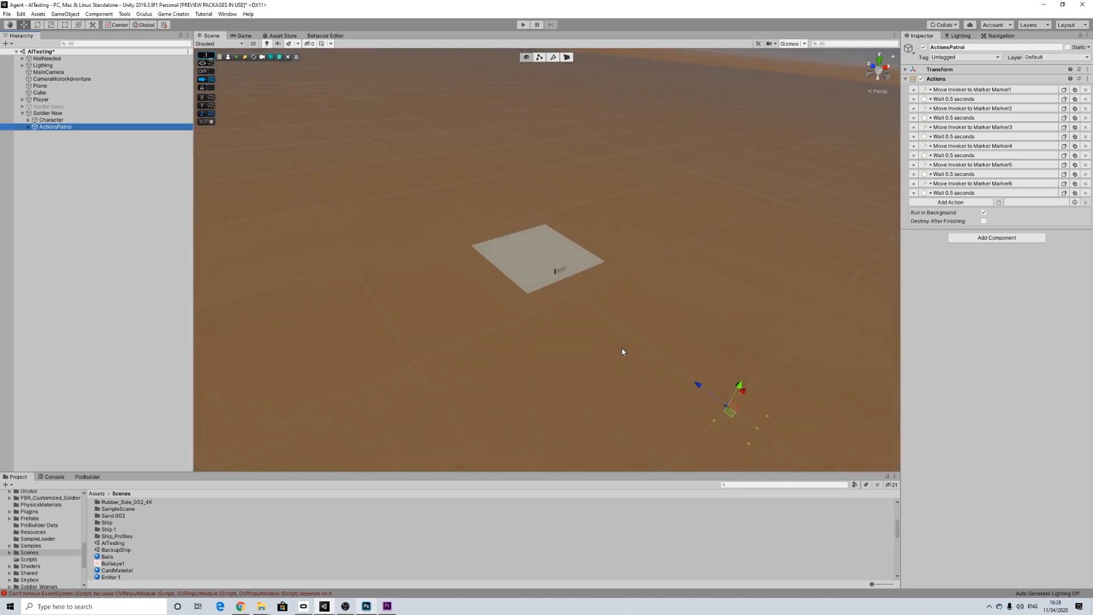
pyautogui.moveTo(700, 389); pyautogui.dragTo(365, 179)
pyautogui.press('f')
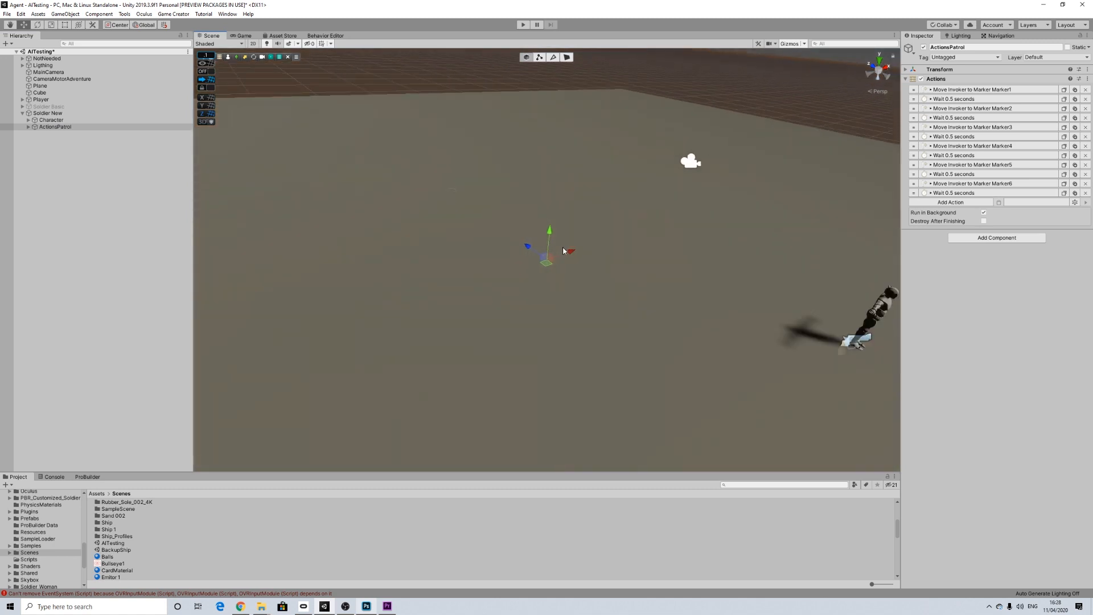
# Step: Adjust ActionsPatrol's height and position so that its patrol markers lie on the ground plane around the Character
pyautogui.moveTo(551, 232)
pyautogui.mouseDown()
pyautogui.moveTo(569, 182)
pyautogui.moveTo(589, 227)
pyautogui.moveTo(659, 255)
pyautogui.moveTo(539, 337)
pyautogui.mouseUp()
pyautogui.scroll(-8, 539, 336)
pyautogui.scroll(-3, 539, 336)
pyautogui.moveTo(539, 336); pyautogui.dragTo(575, 300, button='middle')
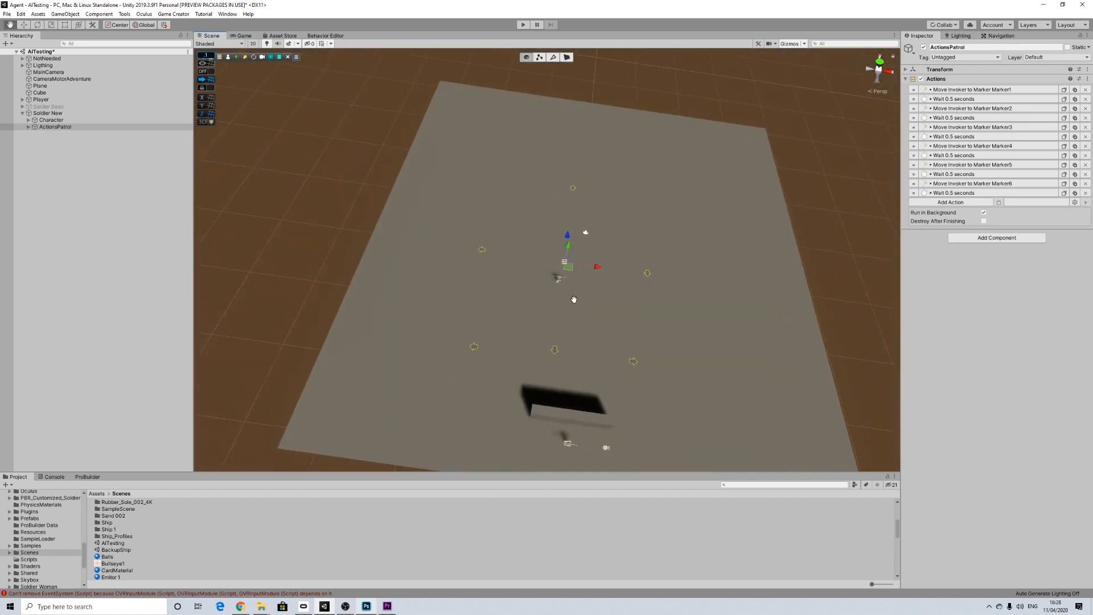
pyautogui.scroll(10, 563, 301)
pyautogui.keyDown('alt'); pyautogui.moveTo(541, 310); pyautogui.dragTo(640, 197); pyautogui.keyUp('alt')
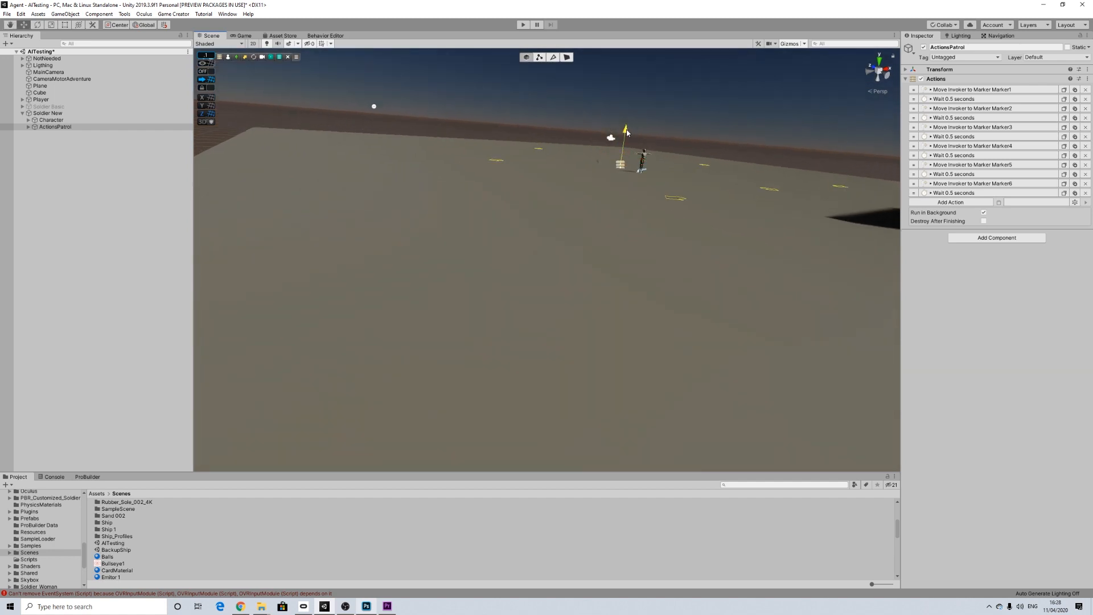
pyautogui.moveTo(627, 137); pyautogui.dragTo(538, 228, button='middle')
pyautogui.keyDown('alt'); pyautogui.moveTo(538, 228); pyautogui.dragTo(500, 275); pyautogui.keyUp('alt')
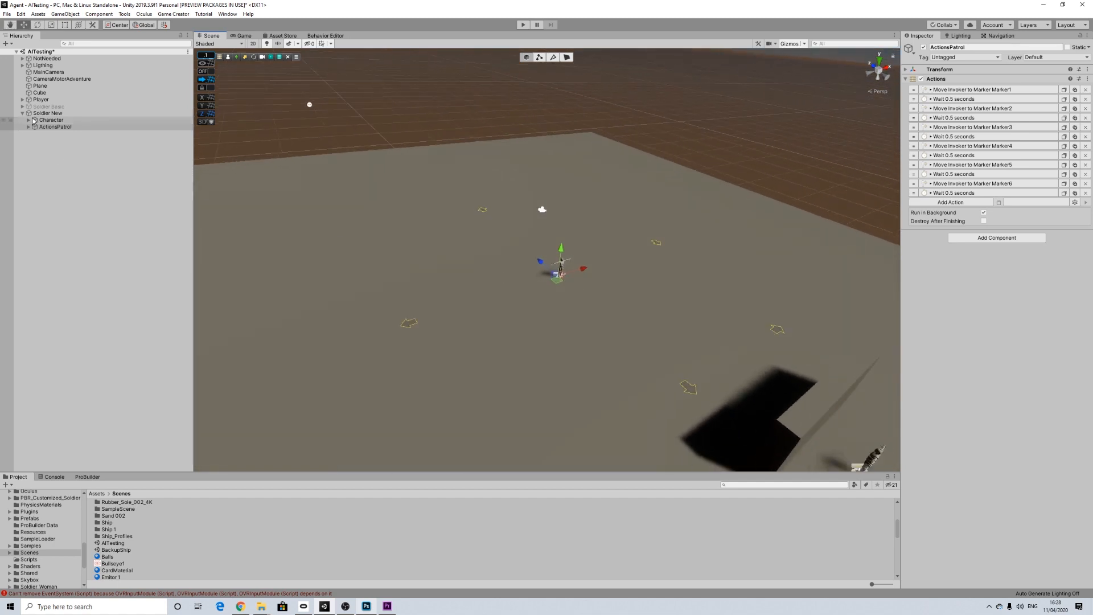
# Step: Create an empty child object under Soldier New
pyautogui.click(48, 112)
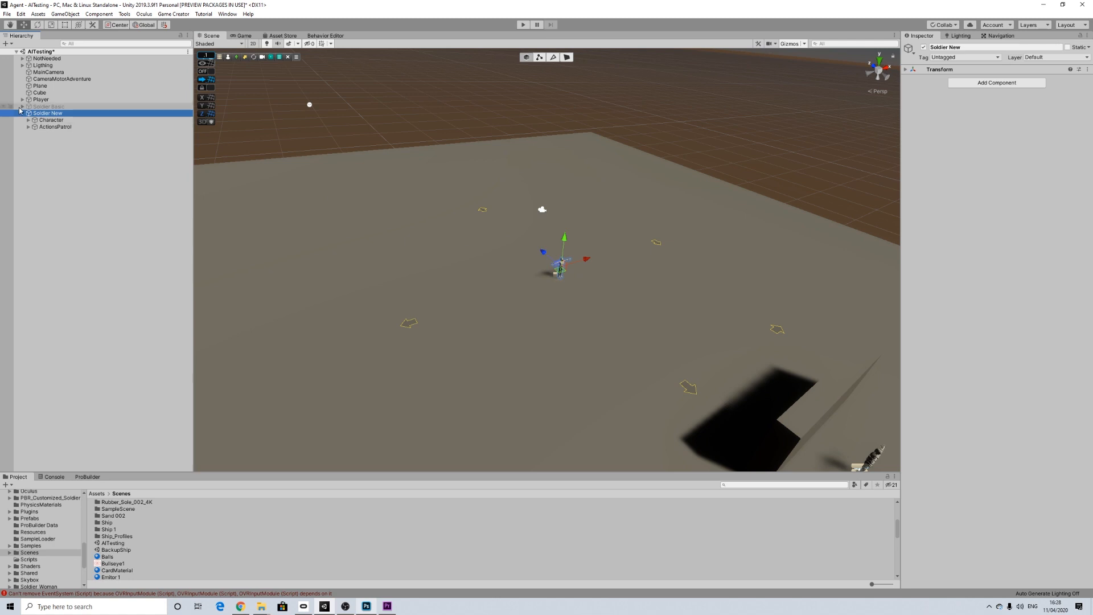
pyautogui.moveTo(549, 256)
pyautogui.mouseDown()
pyautogui.moveTo(474, 193)
pyautogui.moveTo(558, 263)
pyautogui.moveTo(516, 240)
pyautogui.moveTo(546, 249)
pyautogui.mouseUp()
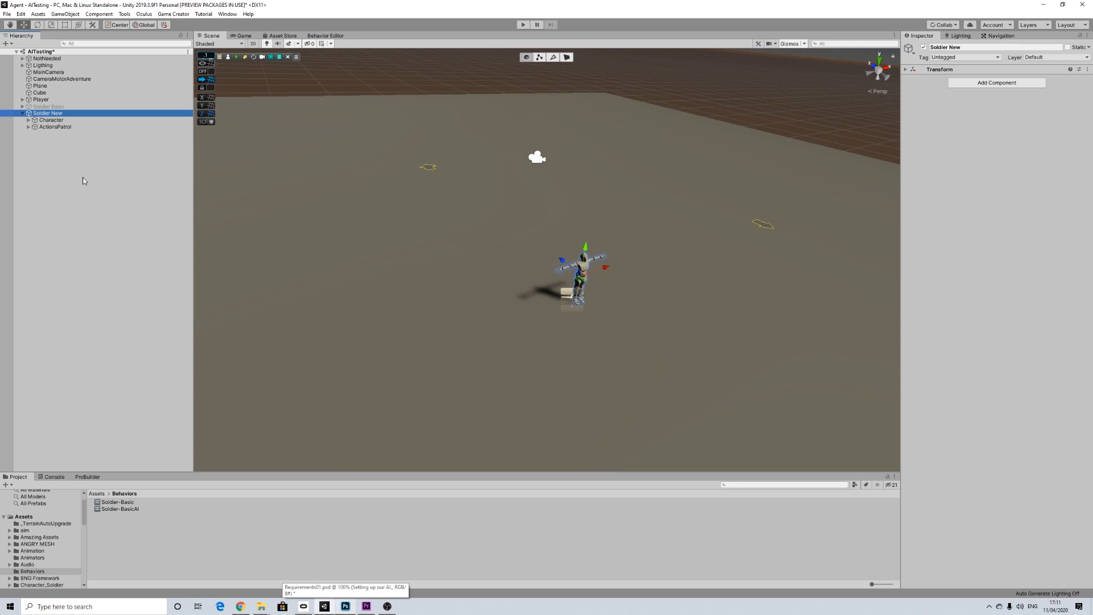
pyautogui.rightClick(57, 155)
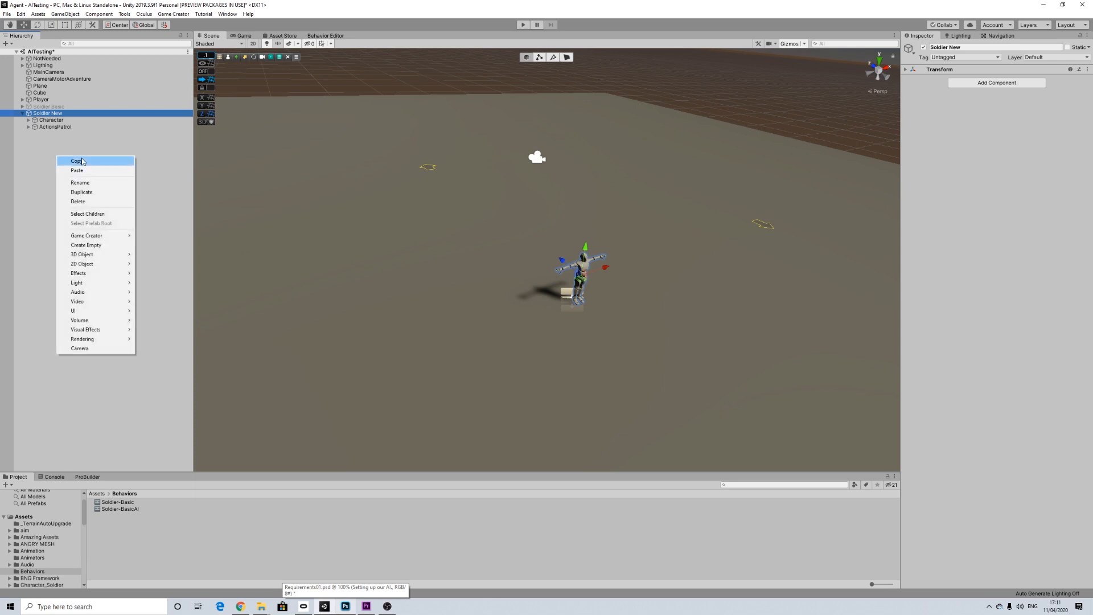
pyautogui.click(50, 113)
pyautogui.rightClick(49, 114)
pyautogui.click(46, 113)
pyautogui.rightClick(47, 113)
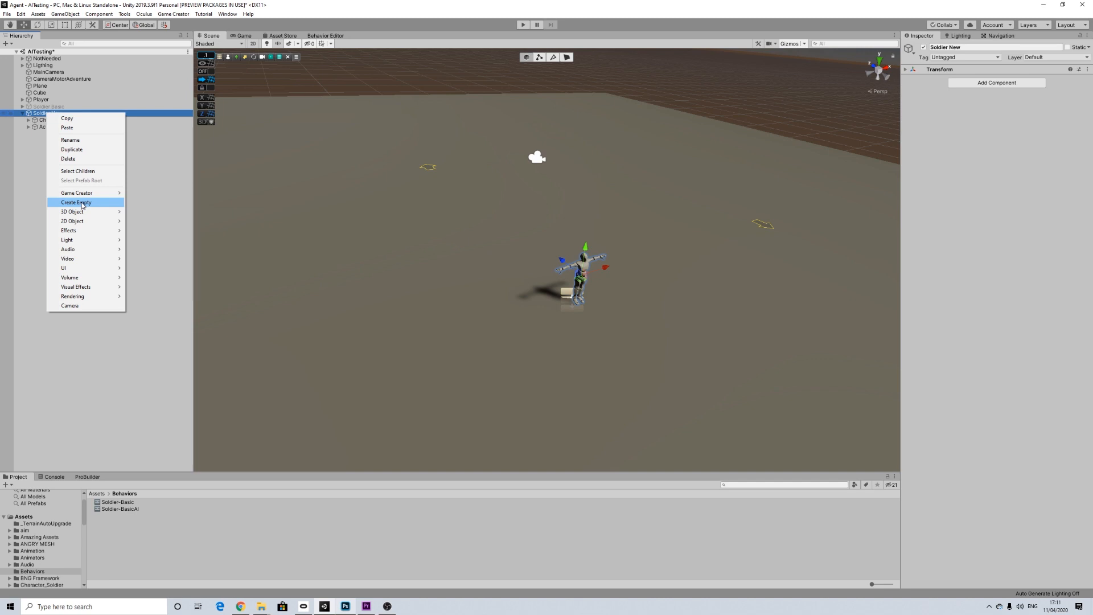
pyautogui.click(82, 202)
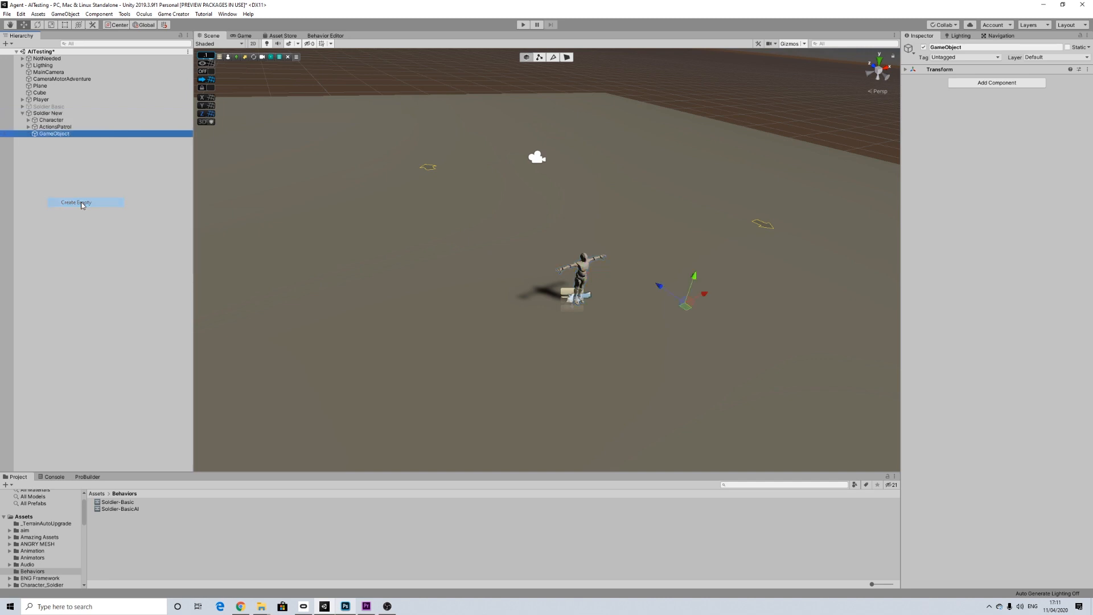
# Step: Rename the new empty object under Soldier New as ActionsShoot
pyautogui.rightClick(55, 134)
pyautogui.click(76, 161)
pyautogui.write('ActionsShoot')
pyautogui.press('Return')
# Step: Add an Actions component to ActionsShoot and give it a Character Follow action
pyautogui.click(1022, 83)
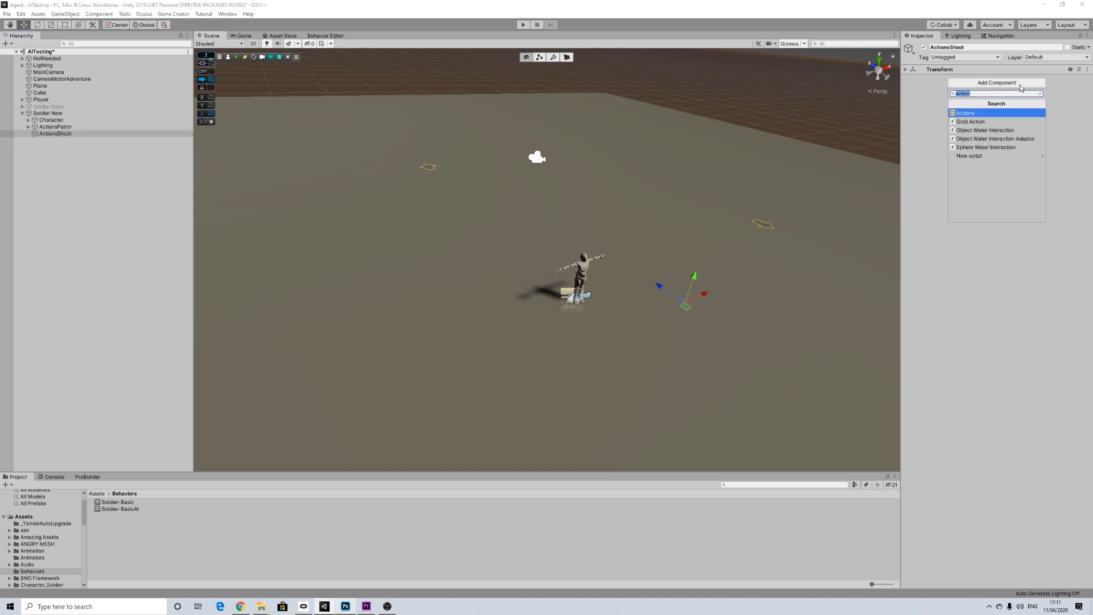
pyautogui.click(970, 113)
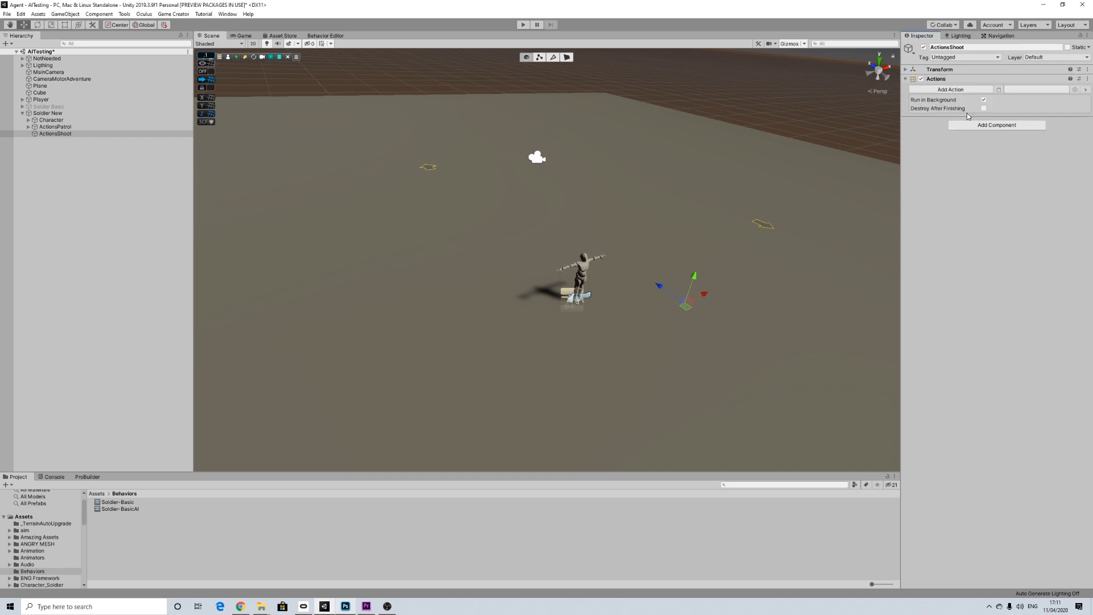
pyautogui.click(946, 90)
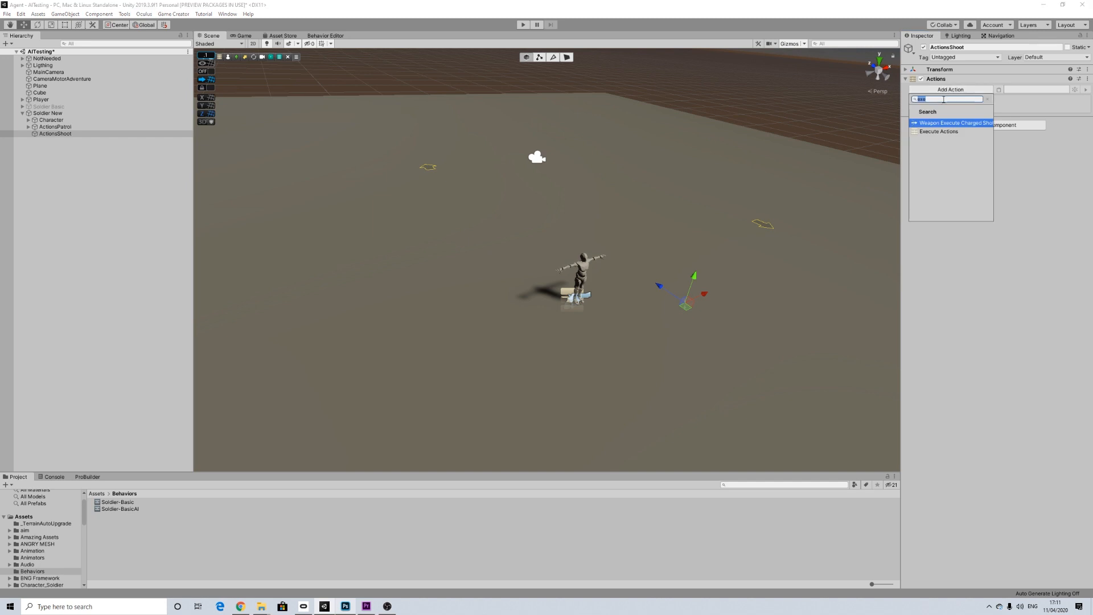
pyautogui.write('f')
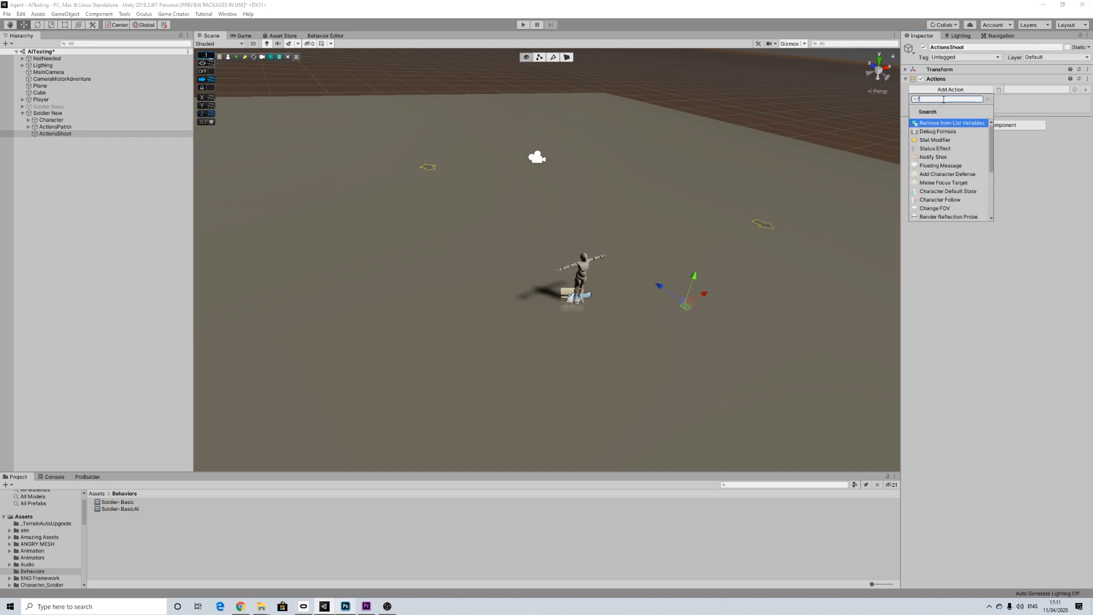
pyautogui.write('ol')
pyautogui.press('Return')
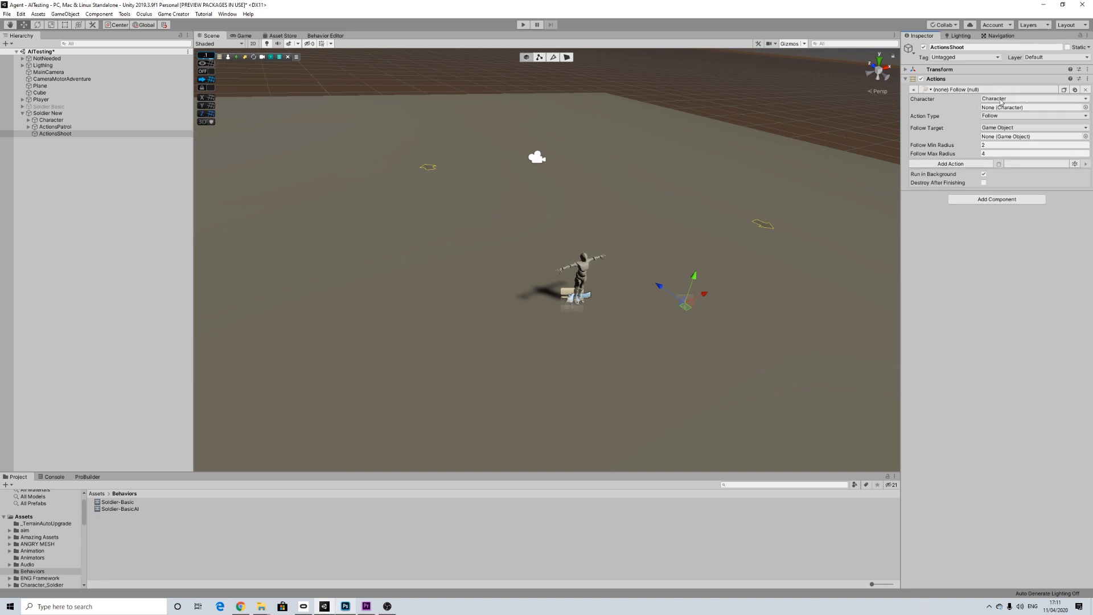
# Step: Set the Follow action's character to Invoker and its follow target to Player
pyautogui.click(1003, 99)
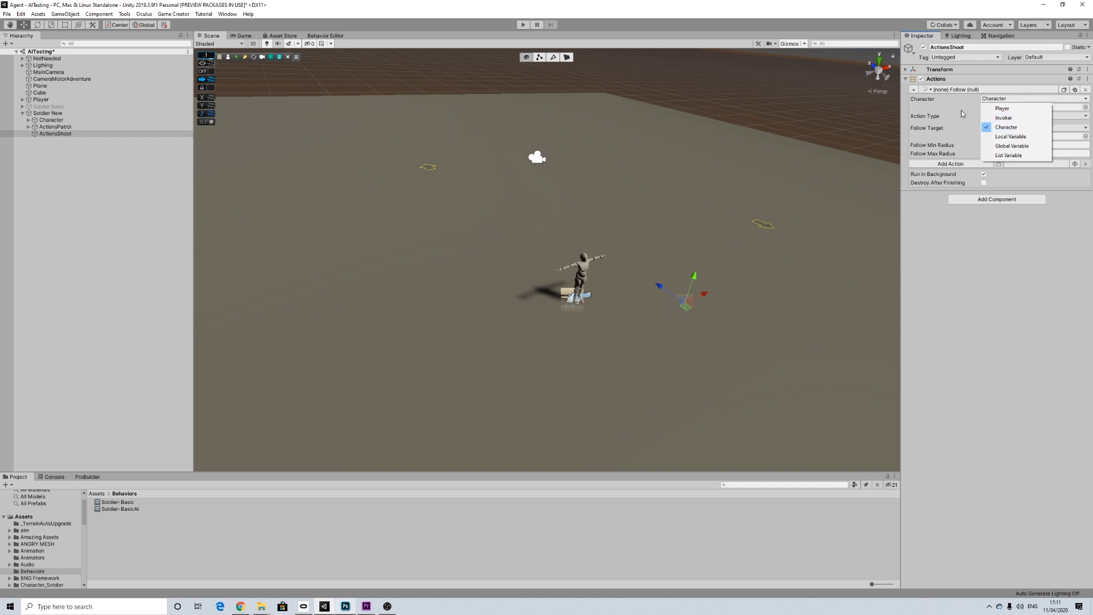
pyautogui.click(1014, 100)
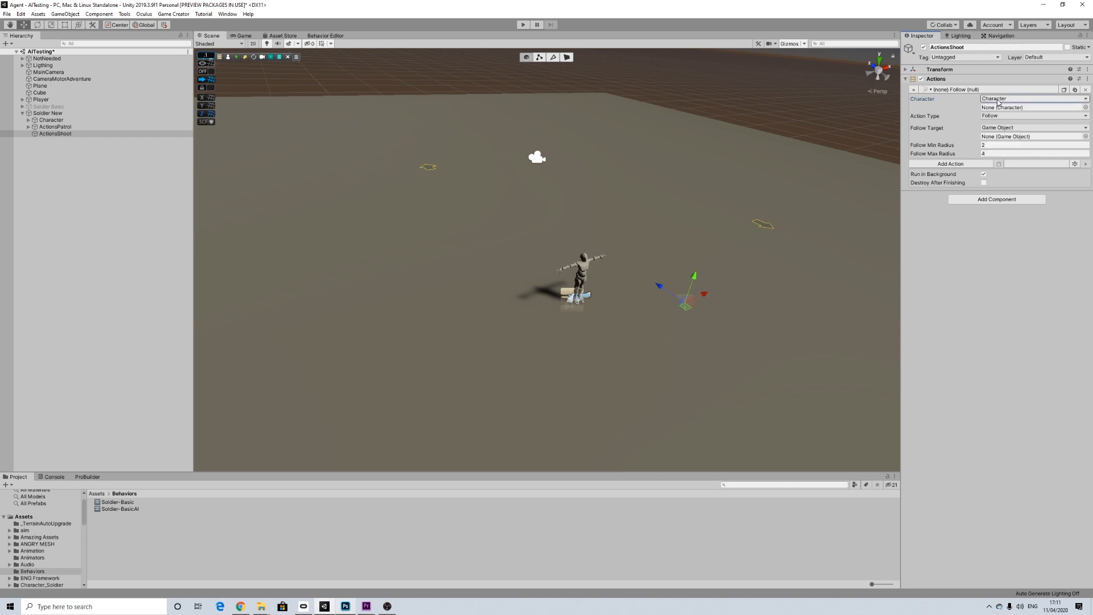
pyautogui.click(997, 101)
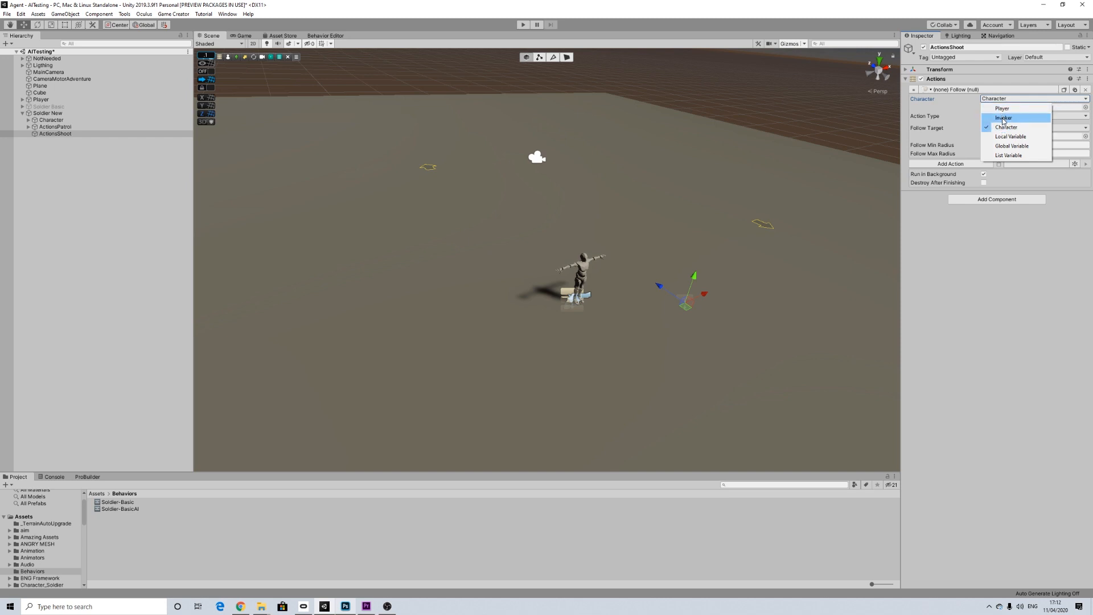
pyautogui.click(959, 121)
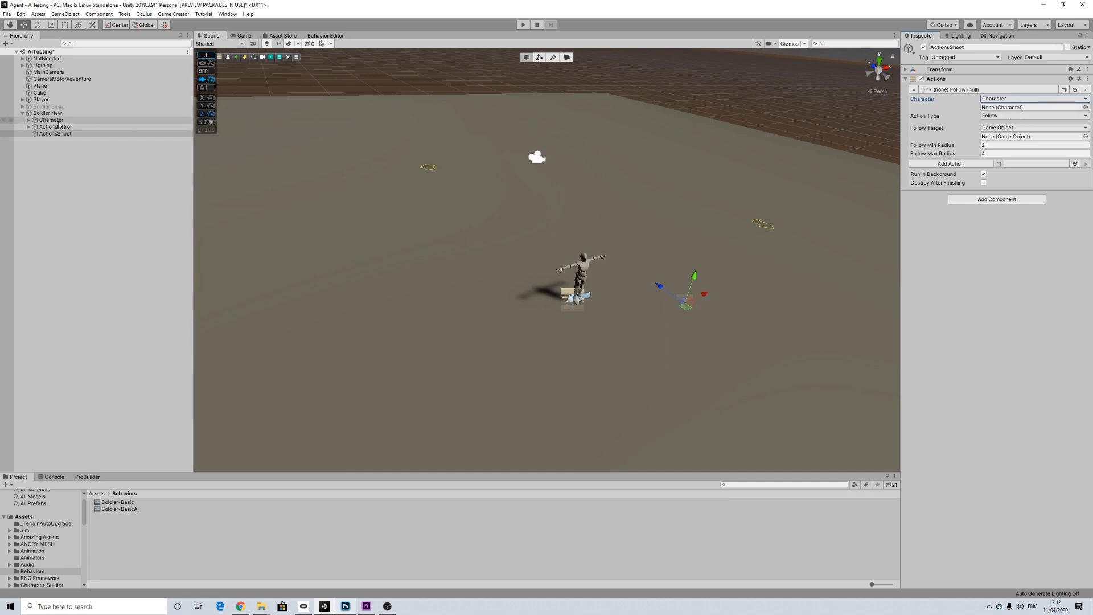
pyautogui.click(1005, 99)
pyautogui.click(1005, 118)
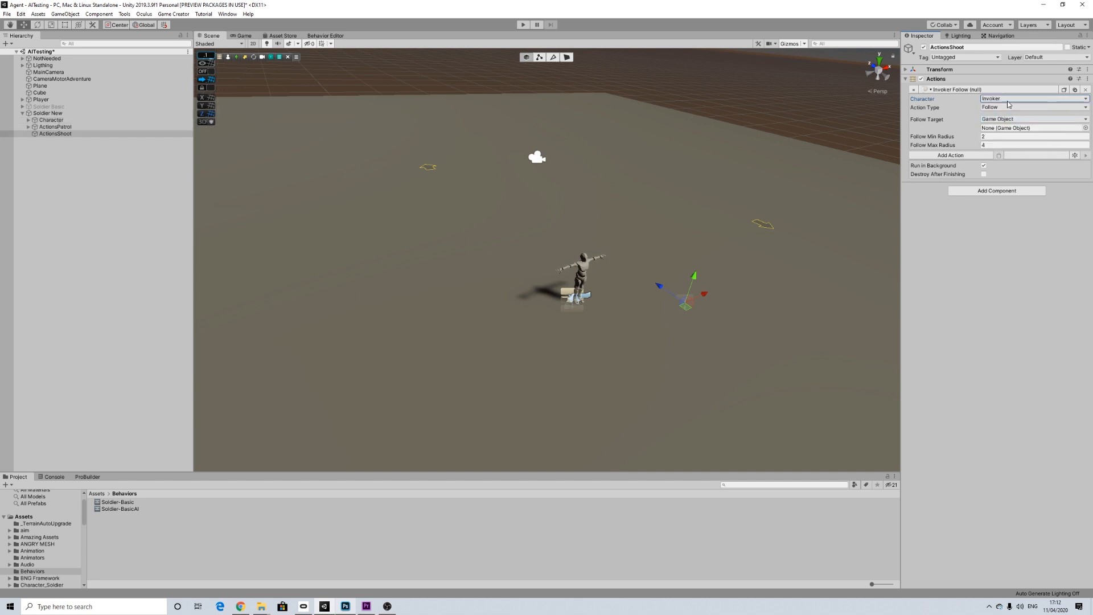
pyautogui.click(997, 119)
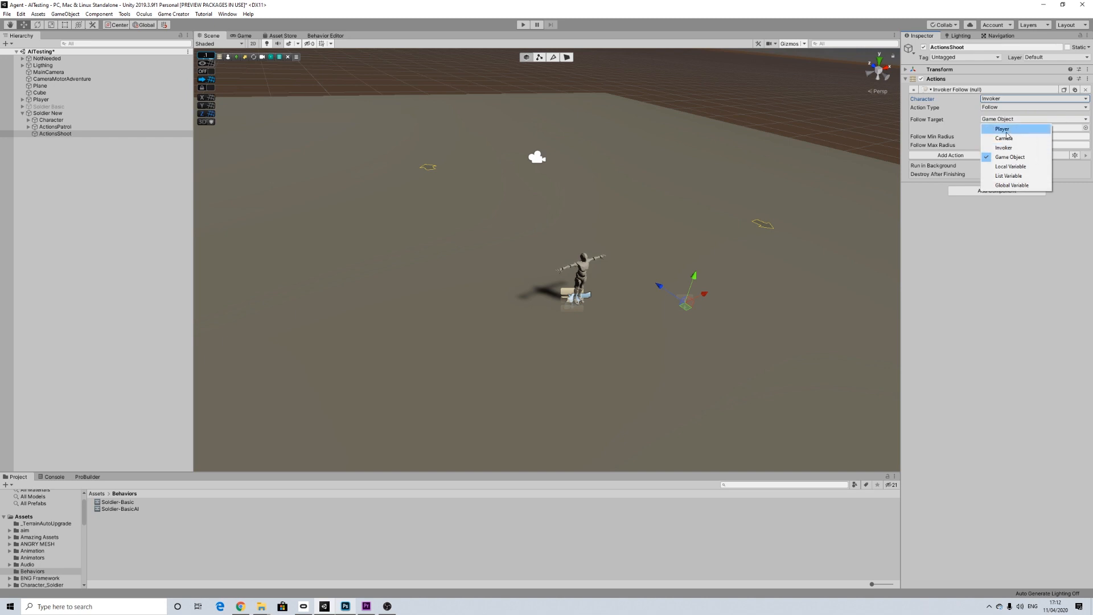
pyautogui.click(994, 126)
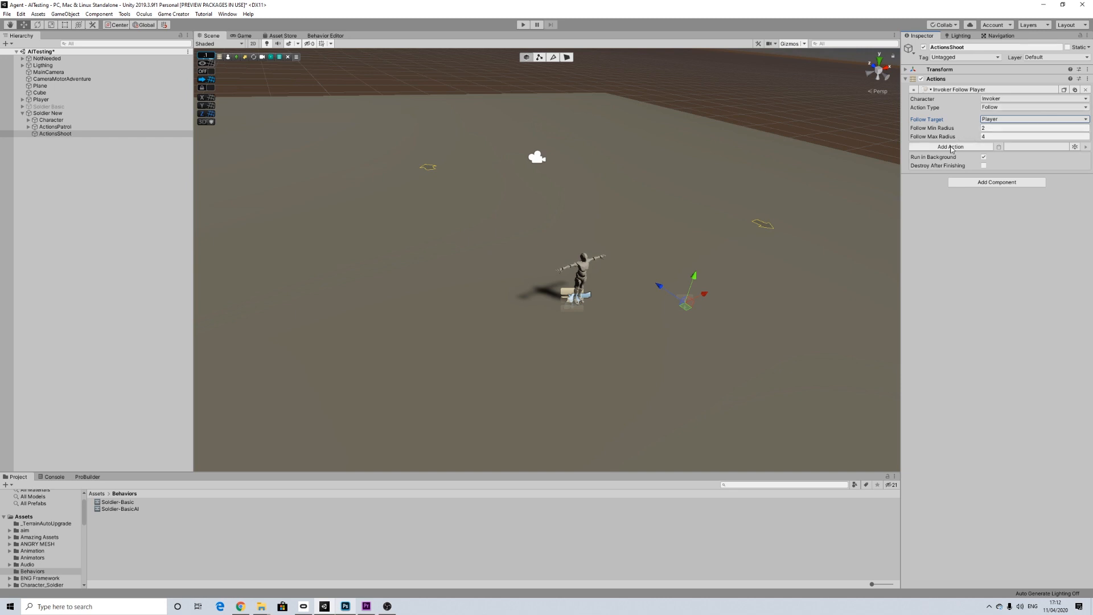
# Step: Add a Wait action of 0.5 seconds after the Invoker Follow Player action
pyautogui.click(951, 147)
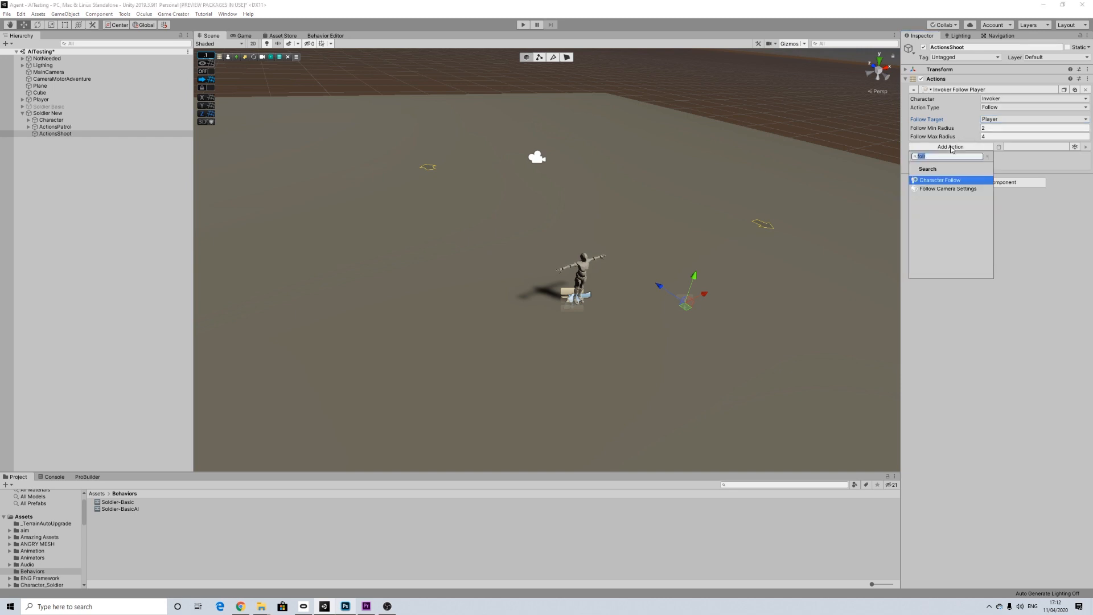
pyautogui.write('wait')
pyautogui.press('Return')
pyautogui.click(990, 156)
pyautogui.write('0.5')
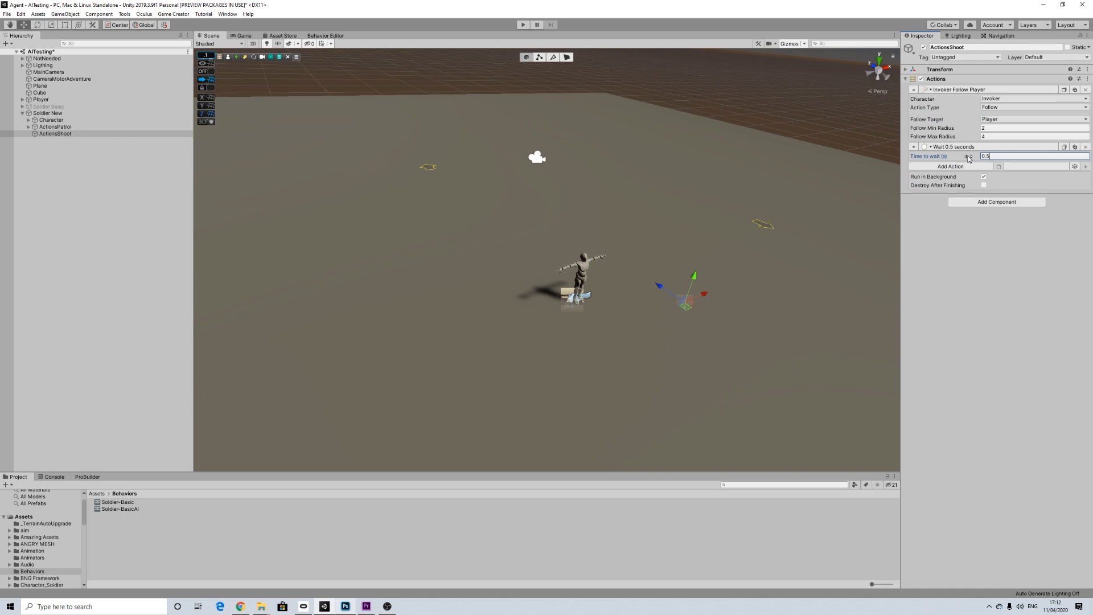
# Step: Add a second Character Follow action with Invoker as the character and Stop Follow as the action type
pyautogui.click(950, 167)
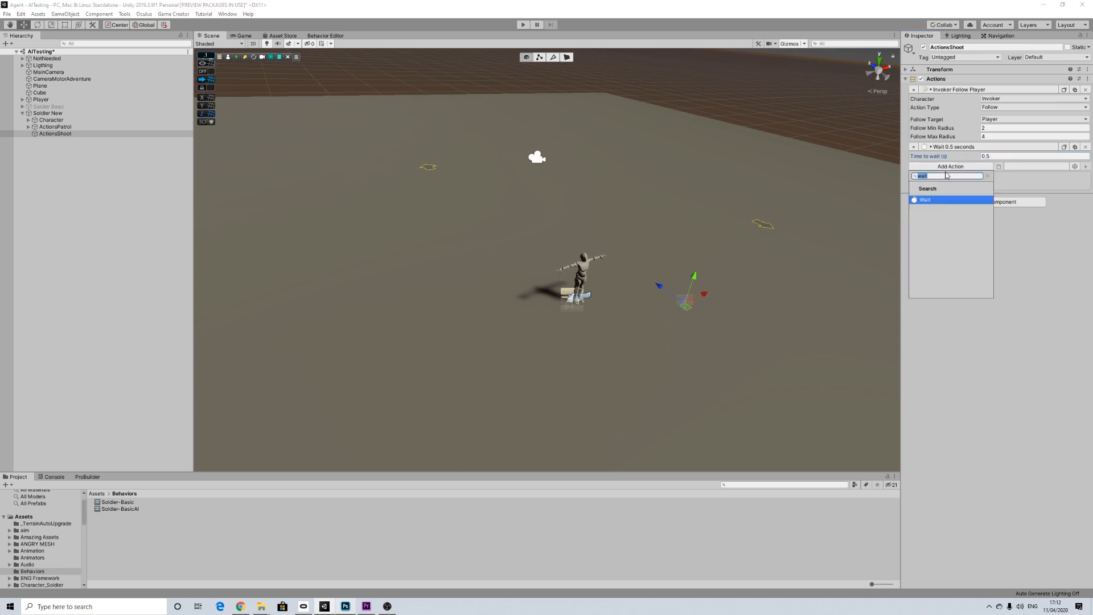
pyautogui.write('stop')
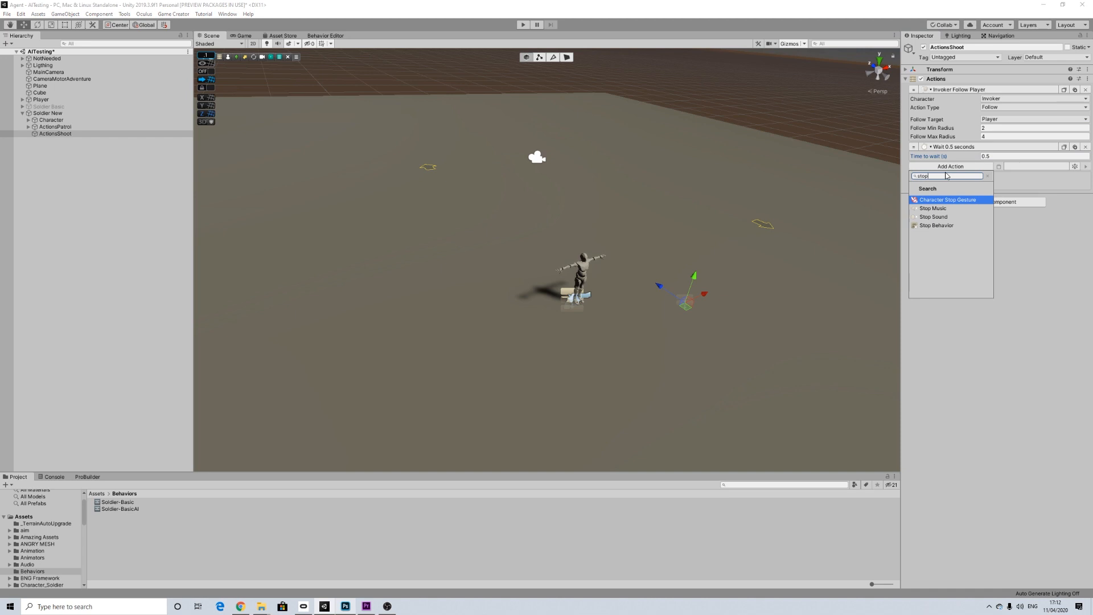
pyautogui.write('follo')
pyautogui.press('Return')
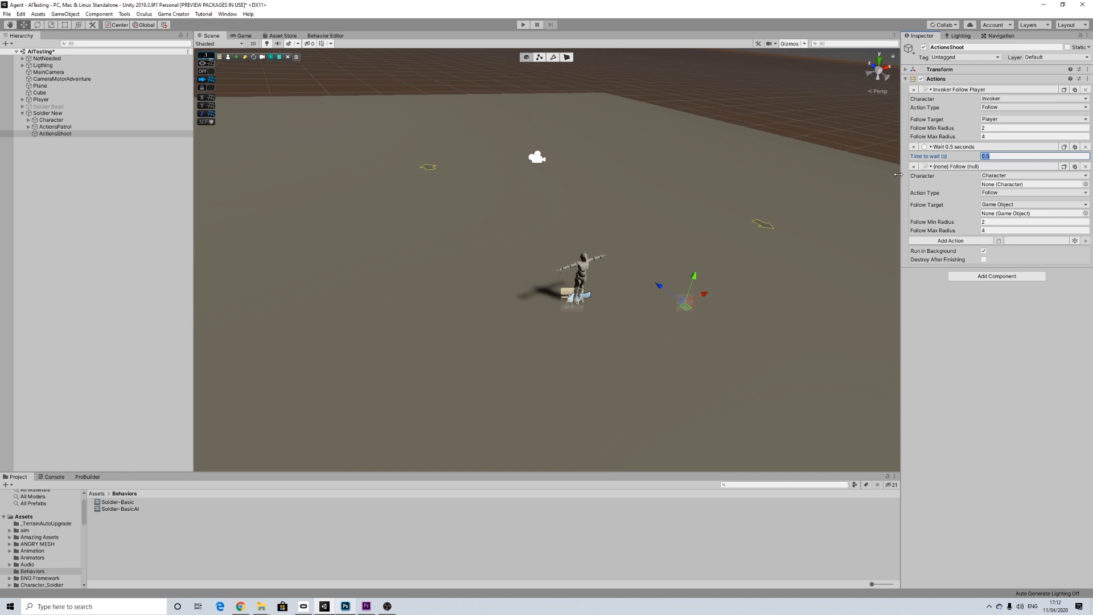
pyautogui.click(1001, 176)
pyautogui.click(1002, 195)
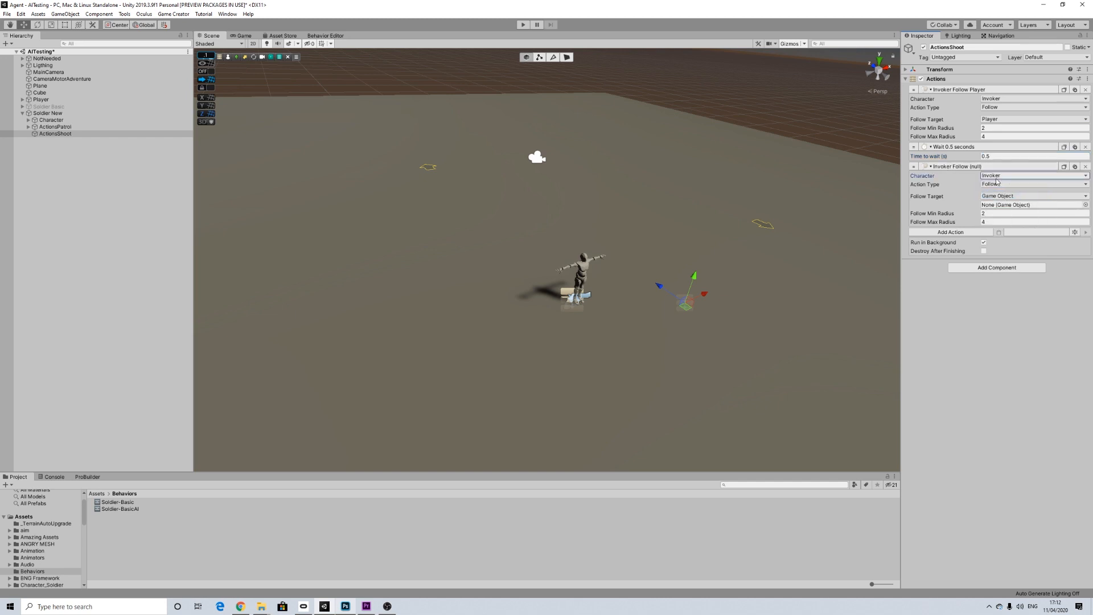
pyautogui.click(992, 184)
pyautogui.click(1008, 204)
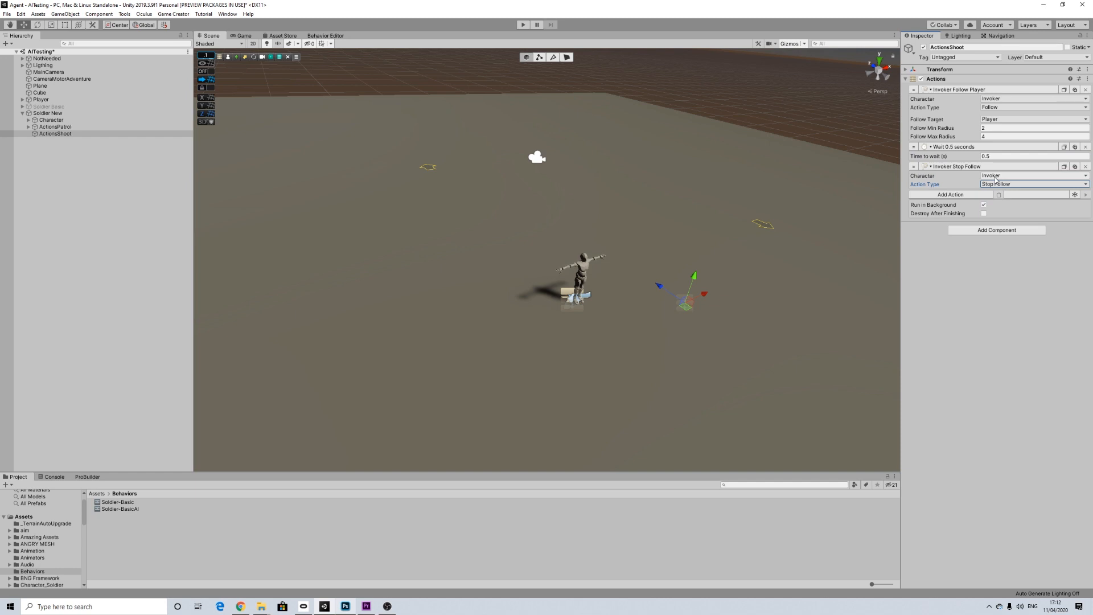
# Step: Add a Weapon Aim action after Stop Follow and set its shooter to Invoker
pyautogui.click(943, 195)
pyautogui.write('aim')
pyautogui.press('Return')
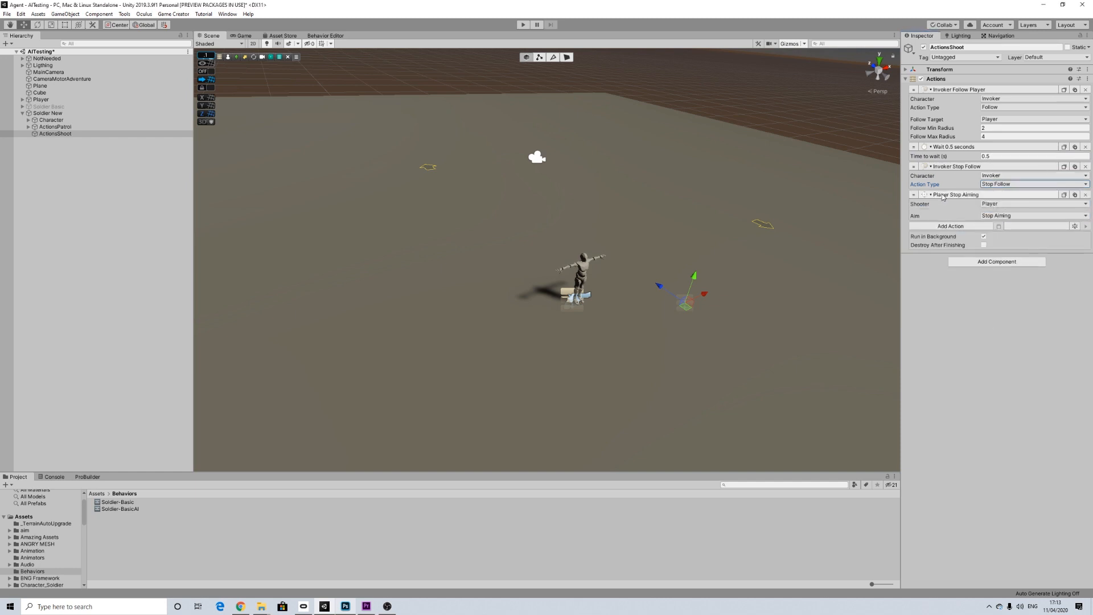
pyautogui.click(995, 204)
pyautogui.click(1004, 231)
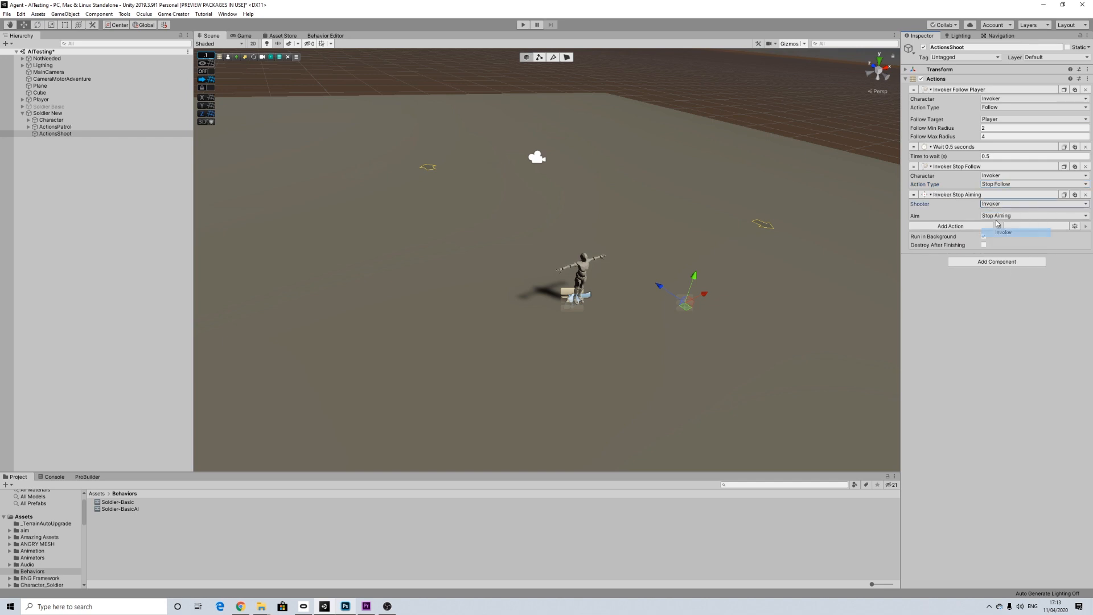
# Step: Set the Weapon Aim action to Aim At Position with Player as the target
pyautogui.click(1003, 216)
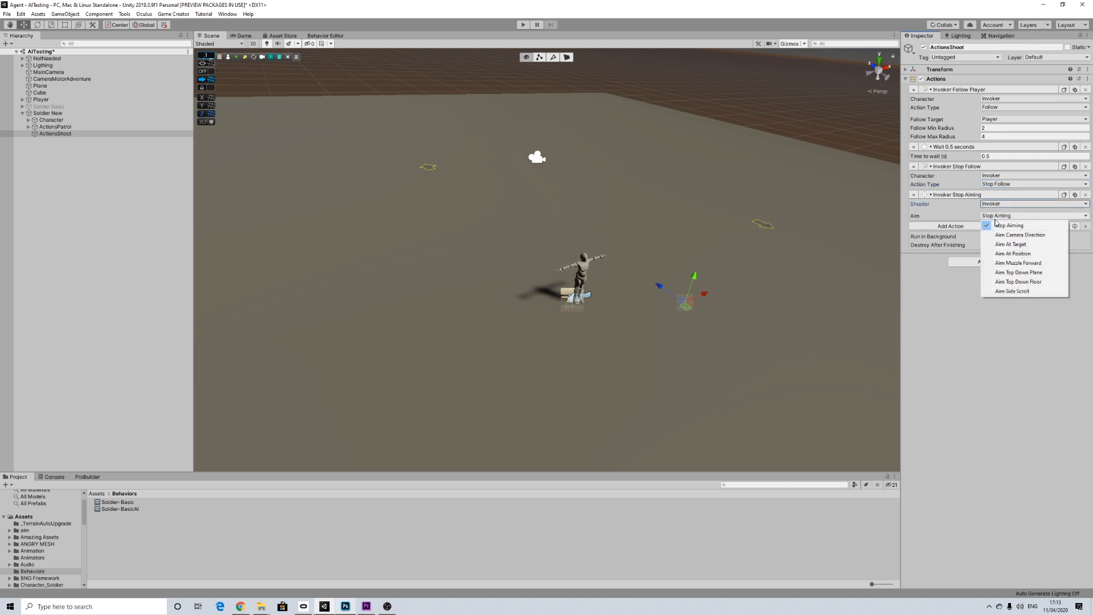
pyautogui.click(1010, 254)
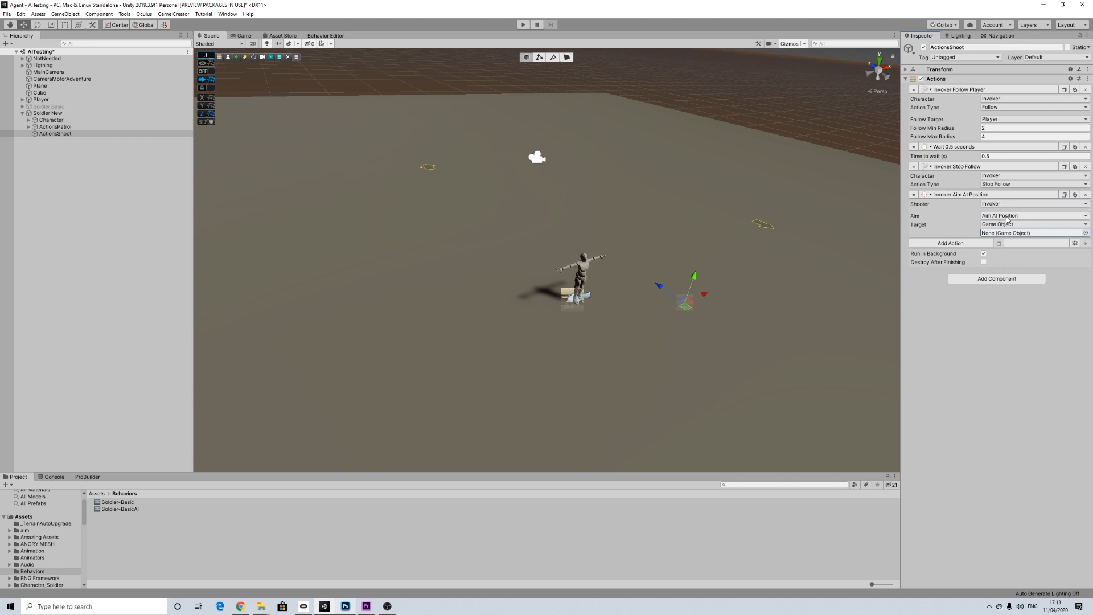
pyautogui.click(1007, 219)
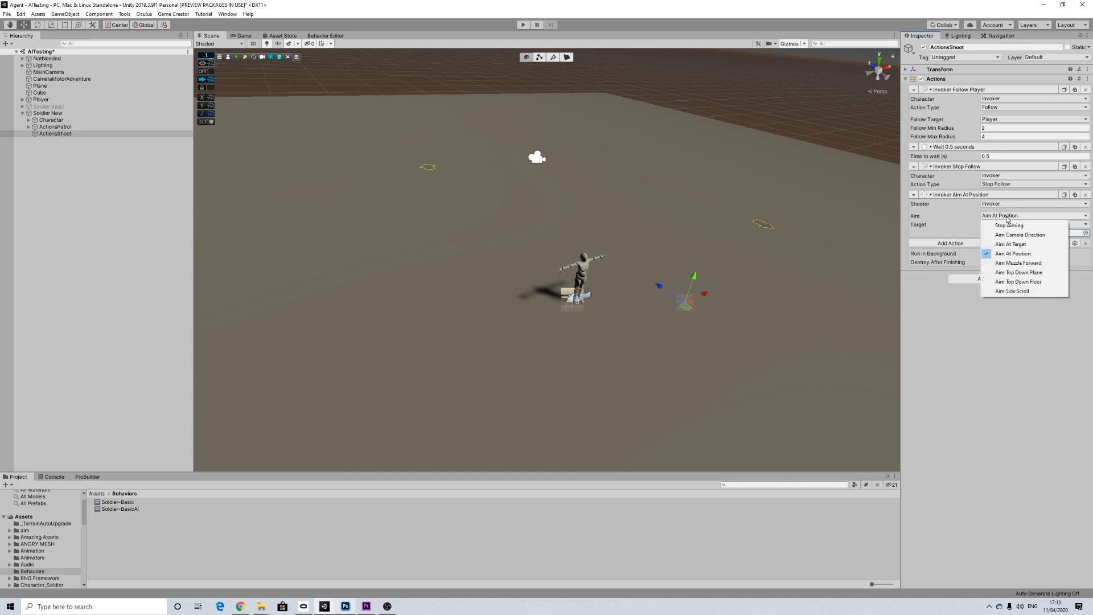
pyautogui.click(972, 216)
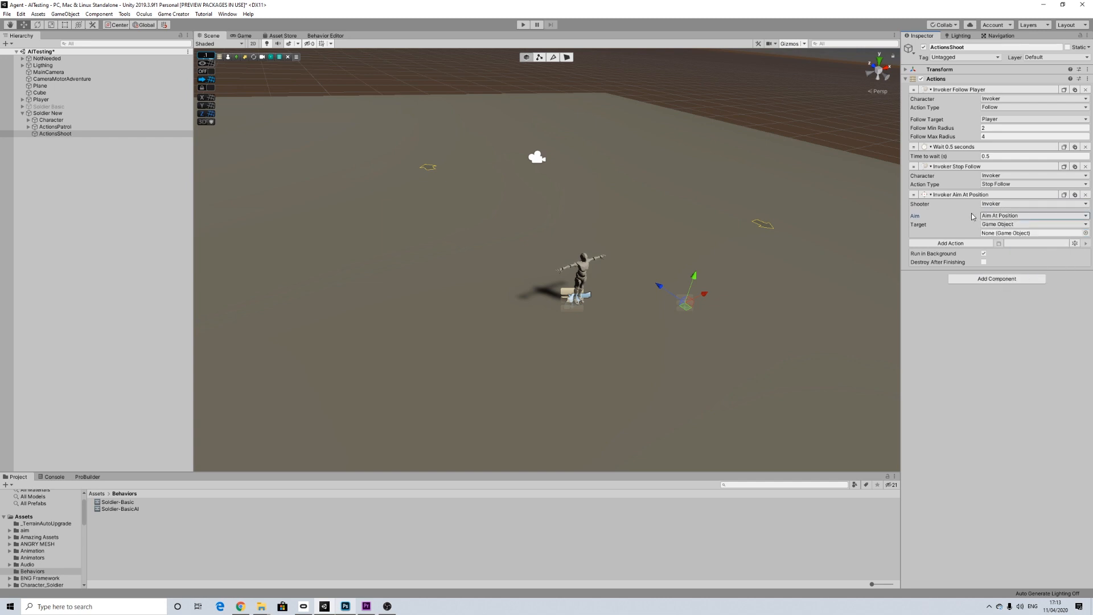
pyautogui.click(999, 224)
pyautogui.click(1002, 234)
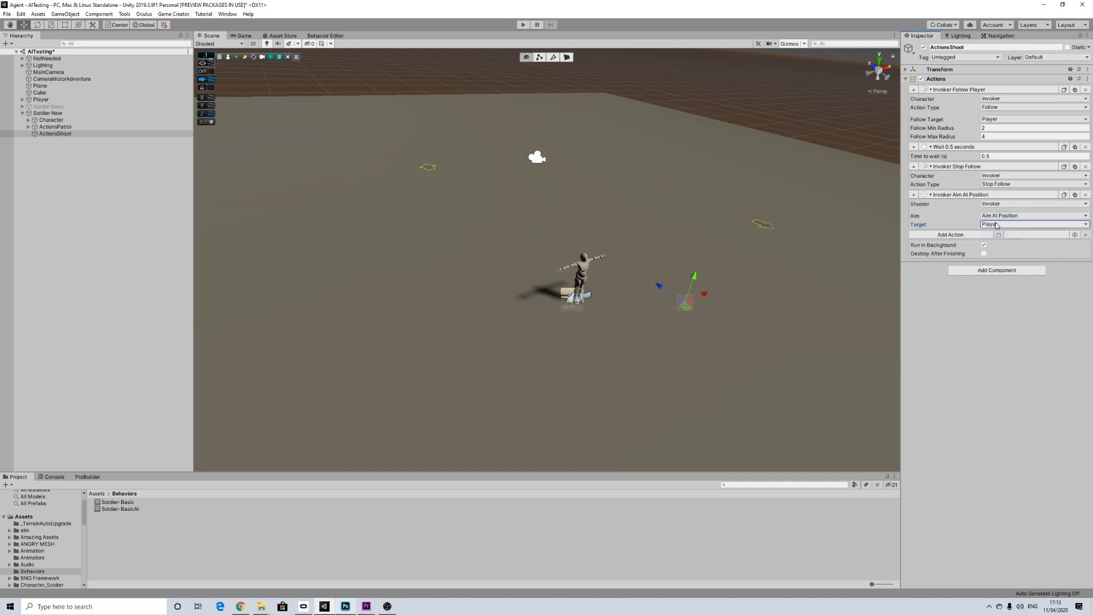
# Step: Add a Character Rotate Towards action that rotates the Invoker towards the Player
pyautogui.click(962, 235)
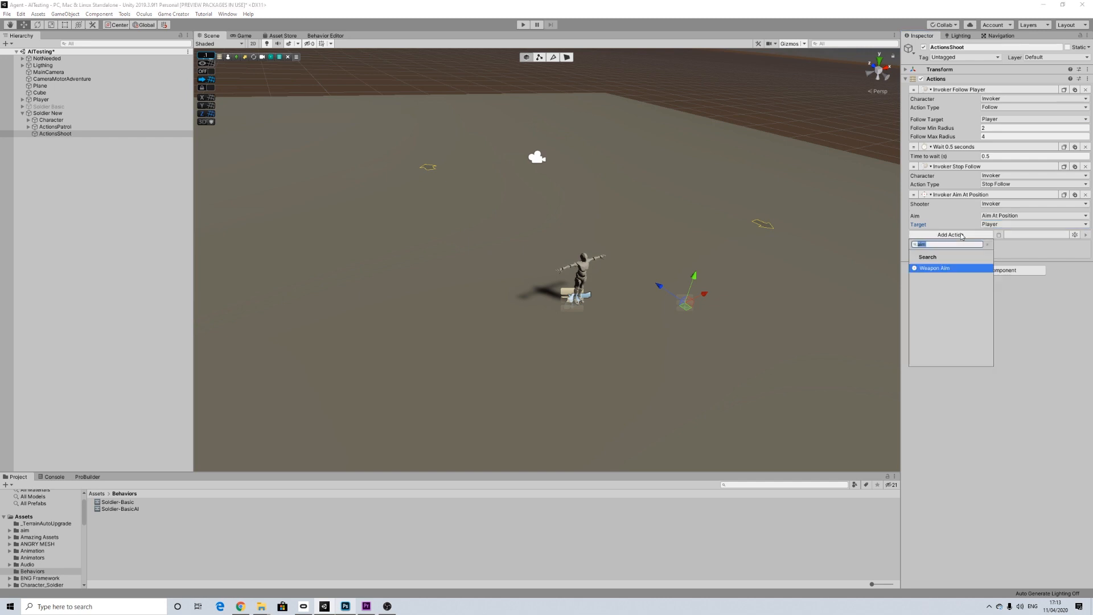
pyautogui.write('rotat')
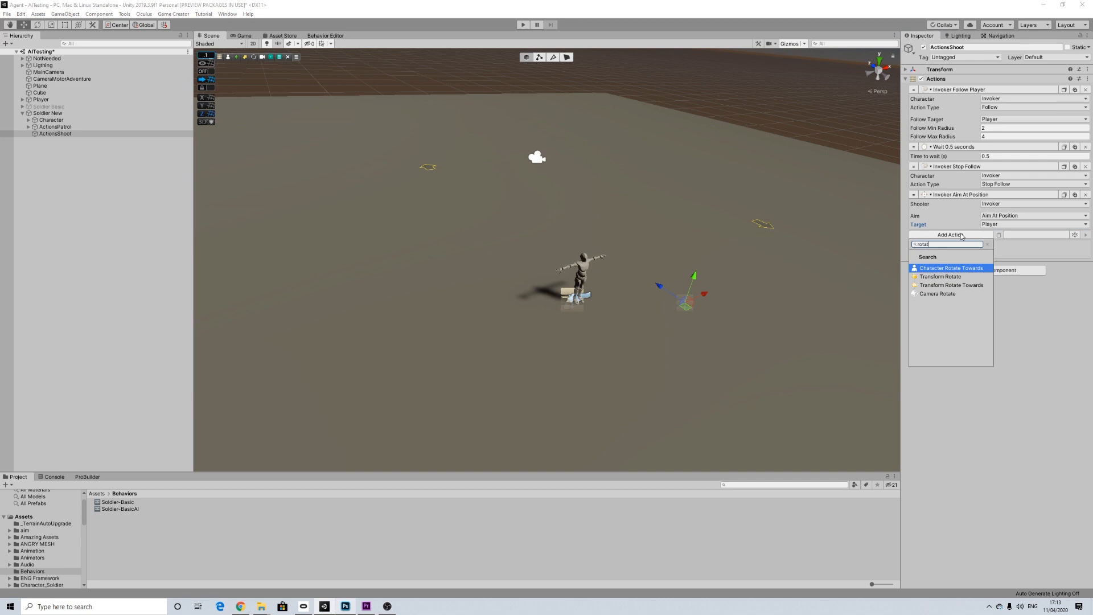
pyautogui.click(964, 268)
pyautogui.click(1002, 244)
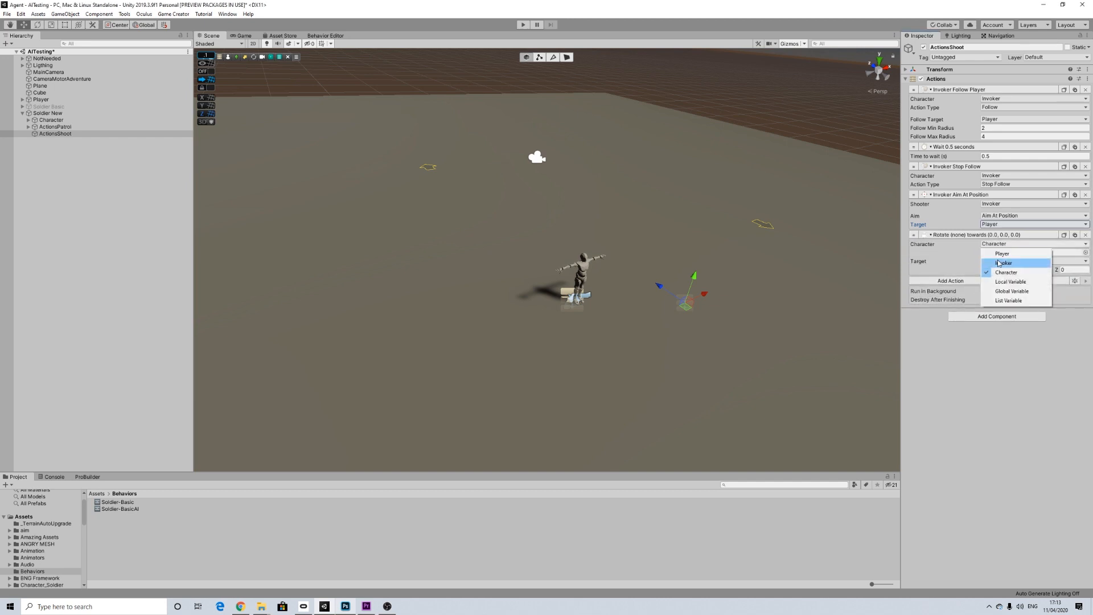
pyautogui.click(998, 265)
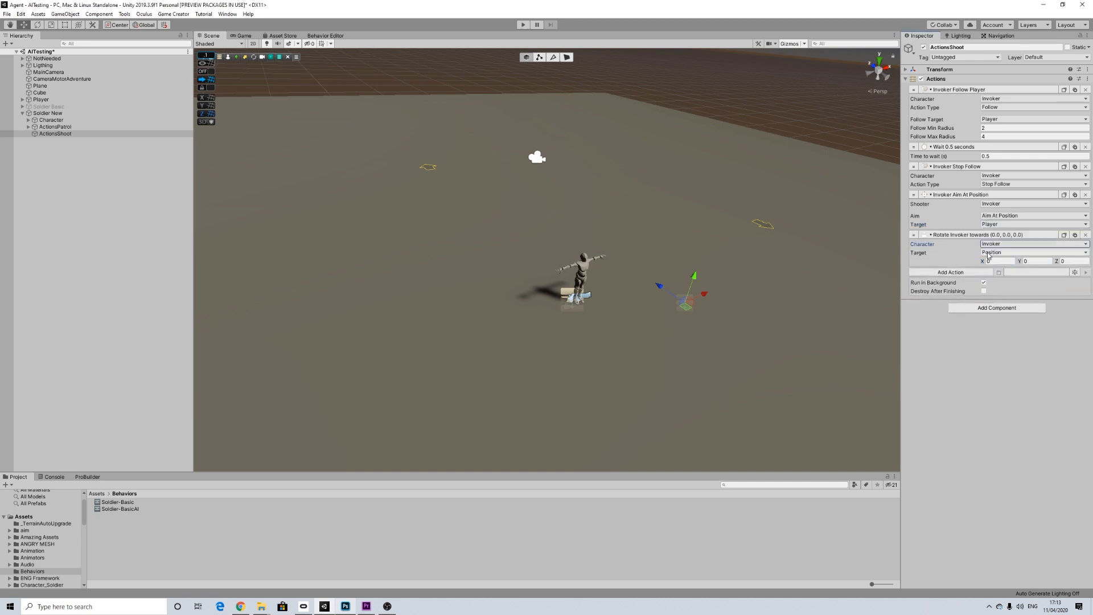
pyautogui.click(994, 253)
pyautogui.click(1002, 263)
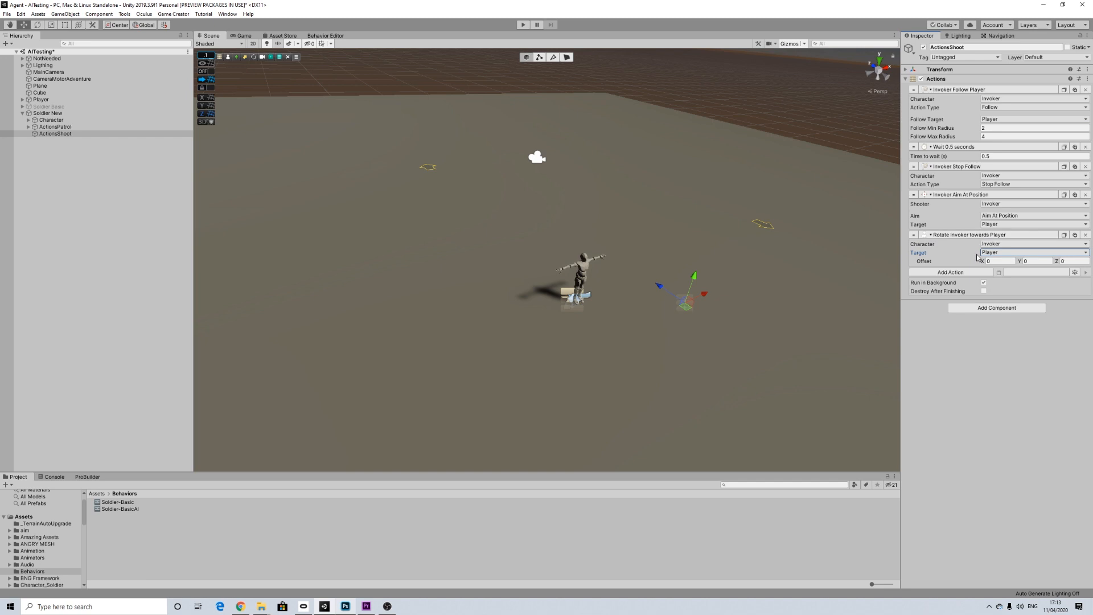
# Step: Add another Wait action of 0.5 seconds after the Rotate Towards action
pyautogui.click(957, 272)
pyautogui.write('wait')
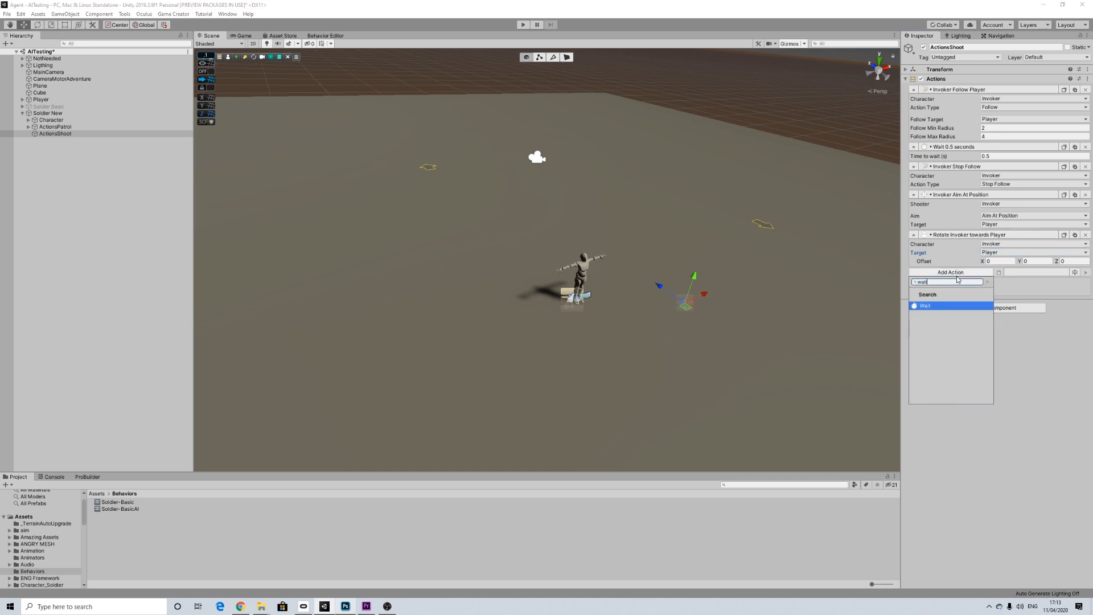
pyautogui.press('Return')
pyautogui.moveTo(992, 282); pyautogui.dragTo(980, 284)
pyautogui.doubleClick(982, 281)
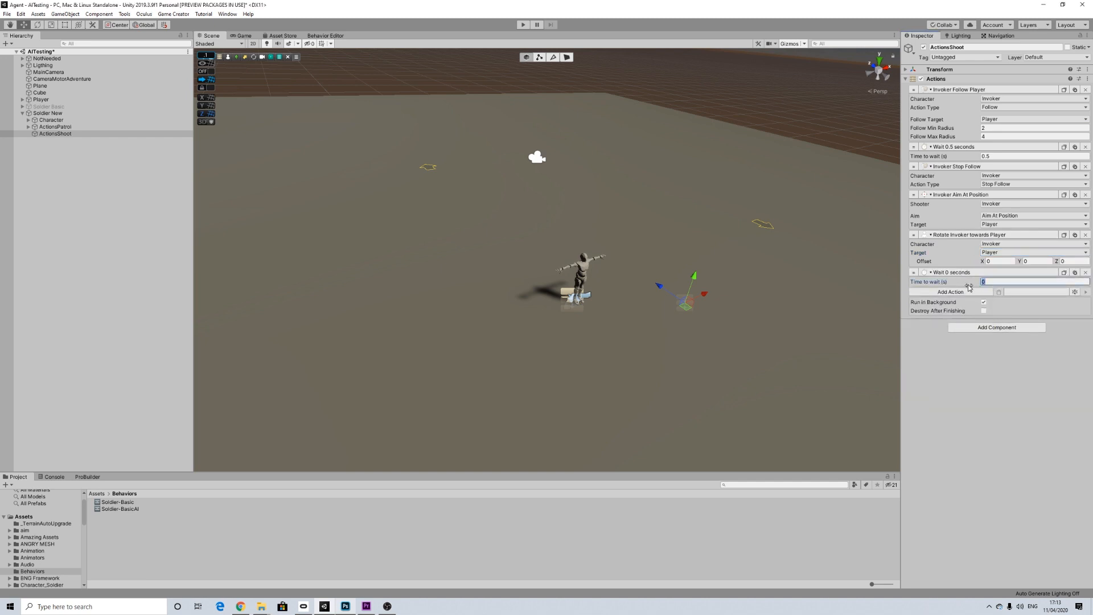
pyautogui.write('0.5')
pyautogui.click(957, 365)
# Step: Add a Weapon Shoot action after the last Wait in ActionsShoot and set its shooter to Invoker
pyautogui.click(961, 293)
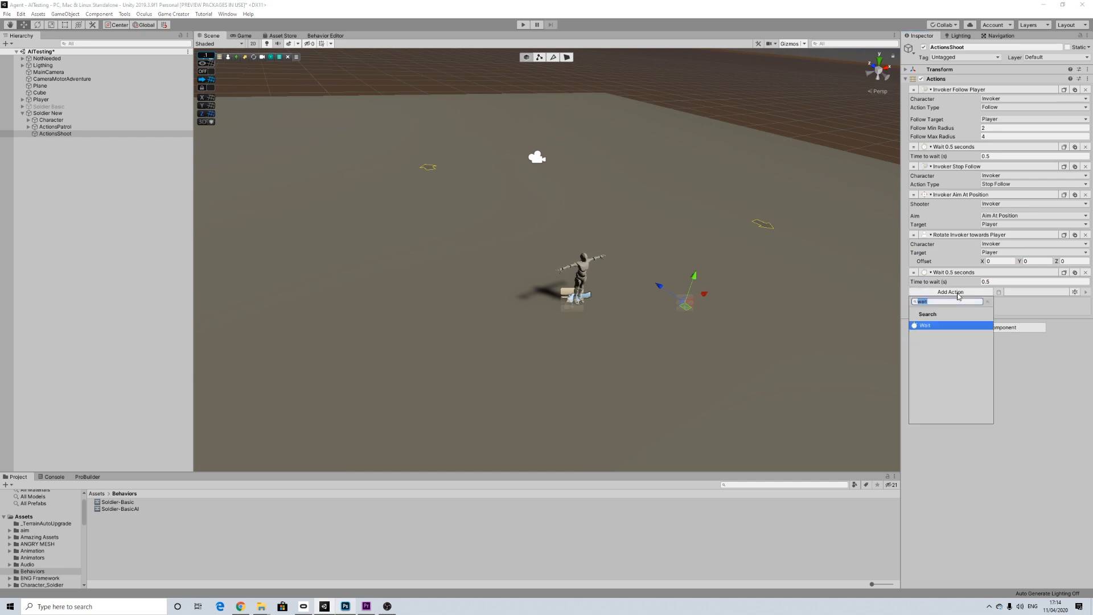
pyautogui.write('shoo')
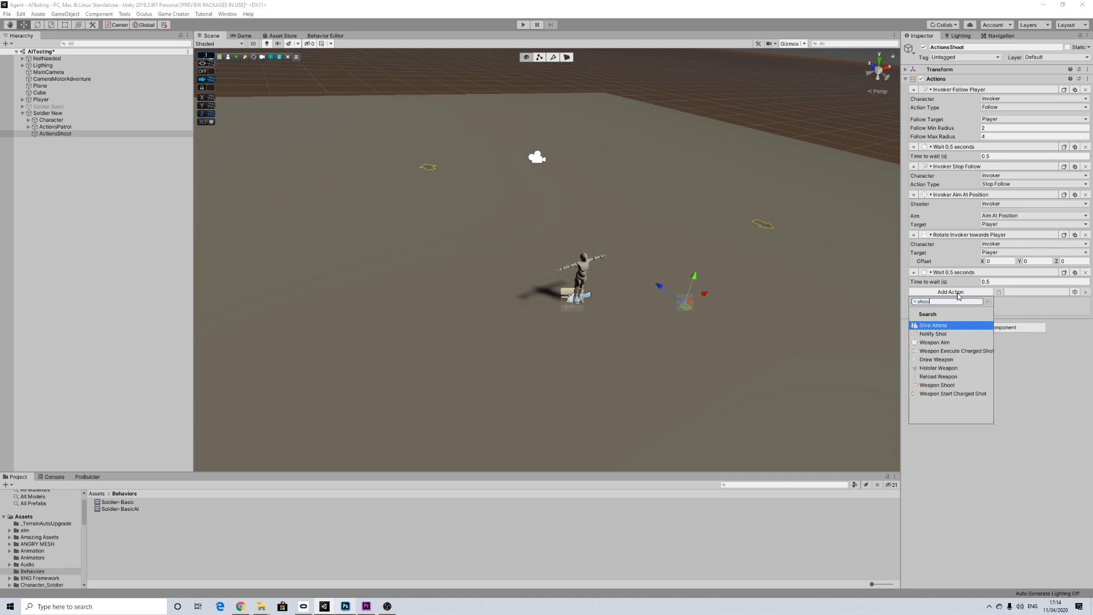
pyautogui.click(946, 386)
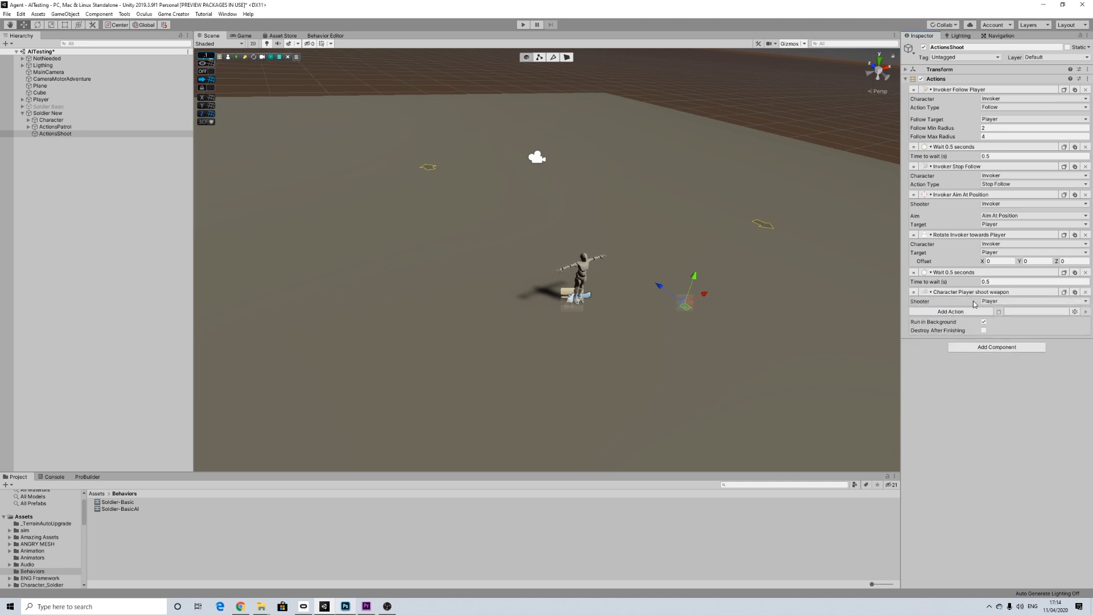
pyautogui.click(992, 300)
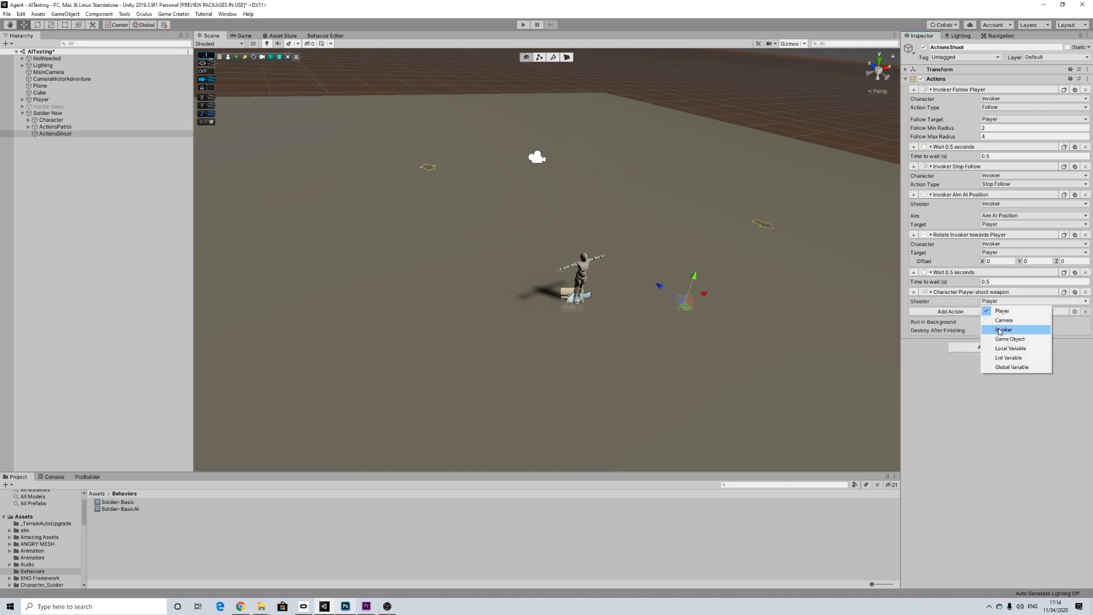
pyautogui.click(990, 316)
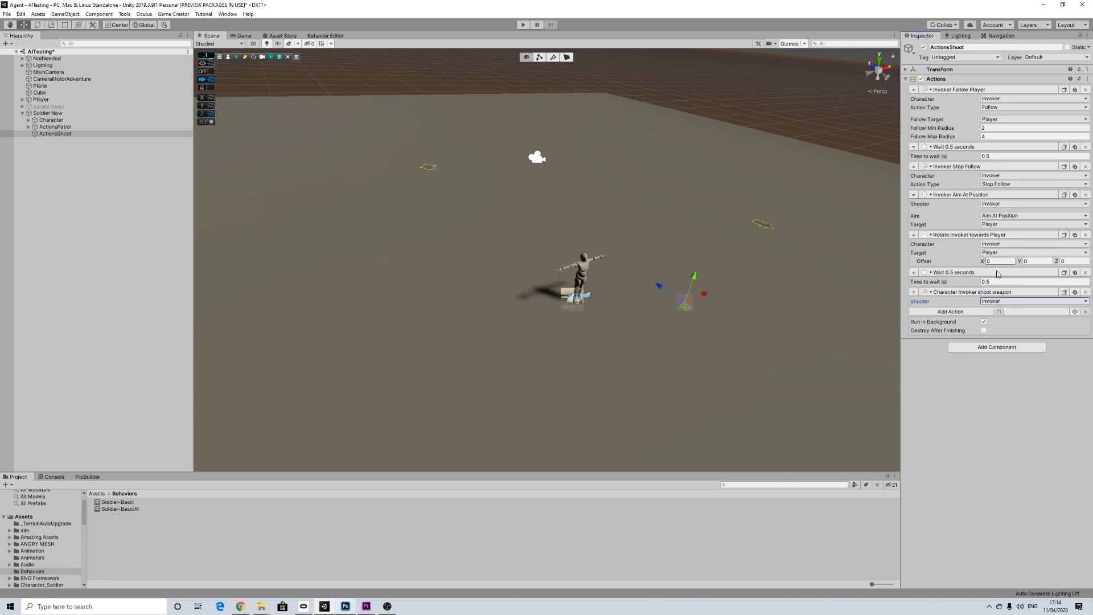
# Step: Add a Wait action of 0.5 seconds after the Weapon Shoot action
pyautogui.click(965, 313)
pyautogui.write('wait')
pyautogui.click(934, 345)
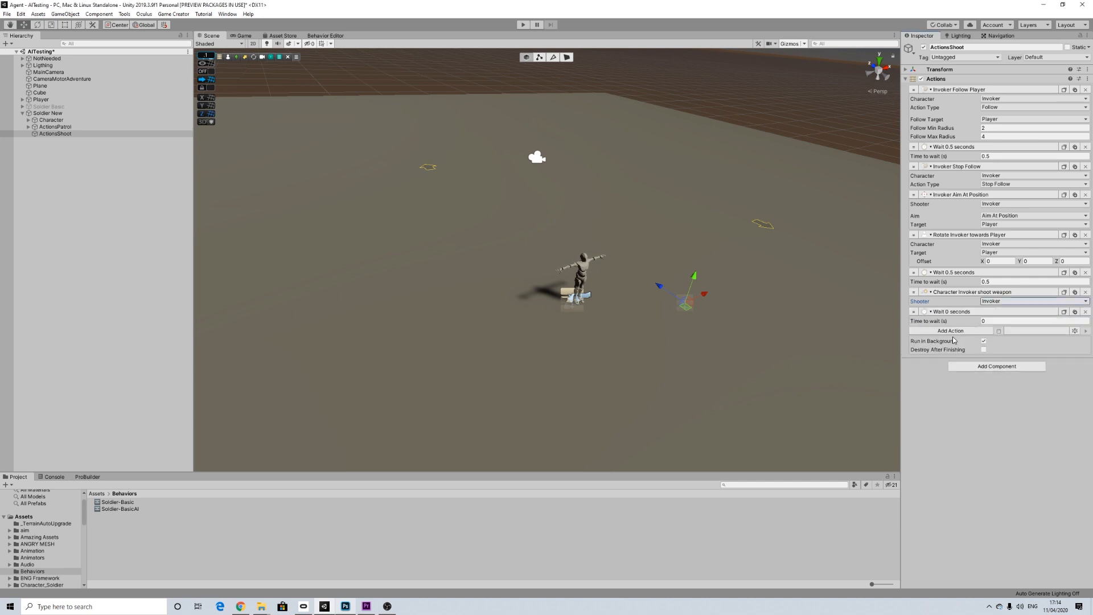
pyautogui.click(986, 322)
pyautogui.write('0.5')
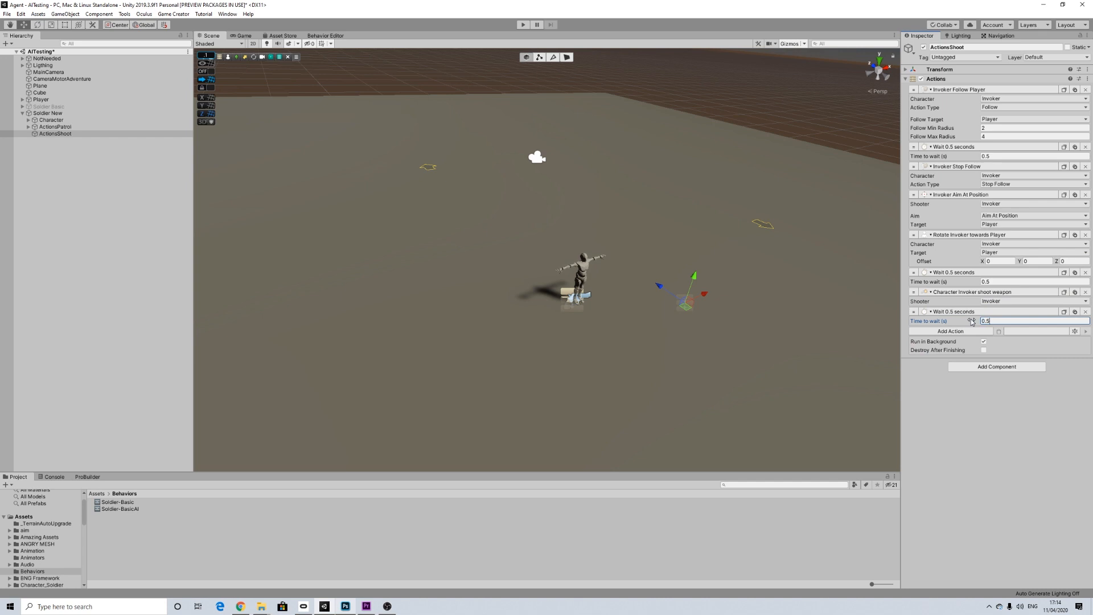
# Step: Add a Weapon Aim action set to Stop Aiming at the end of the sequence, with Invoker as the shooter
pyautogui.click(961, 332)
pyautogui.write('stop')
pyautogui.press('BackSpace')
pyautogui.press('BackSpace')
pyautogui.press('BackSpace')
pyautogui.press('BackSpace')
pyautogui.write('aim')
pyautogui.click(943, 365)
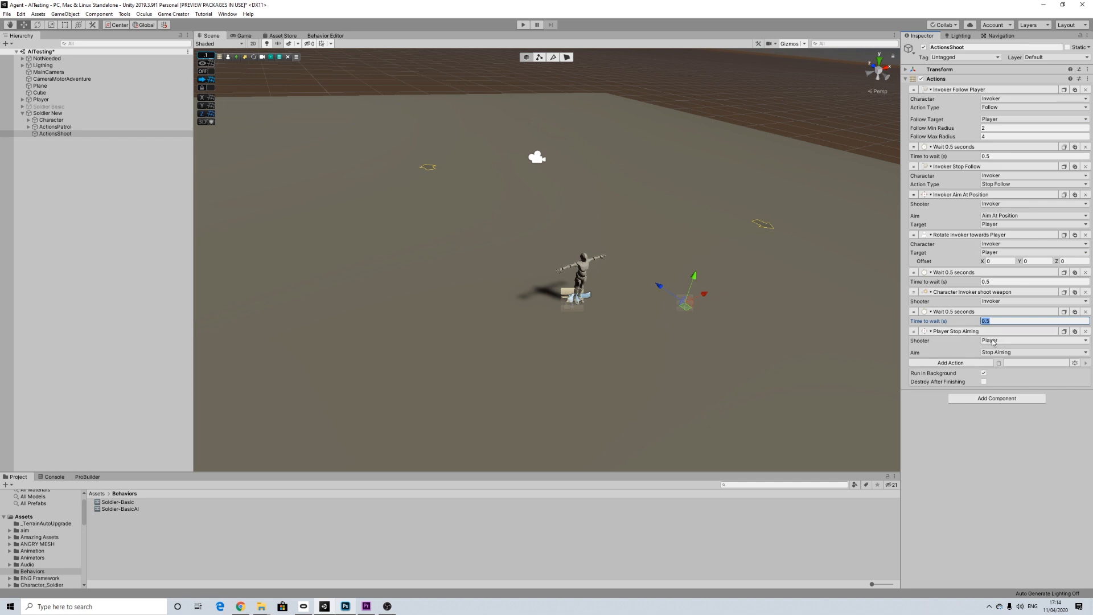
pyautogui.click(994, 341)
pyautogui.click(998, 369)
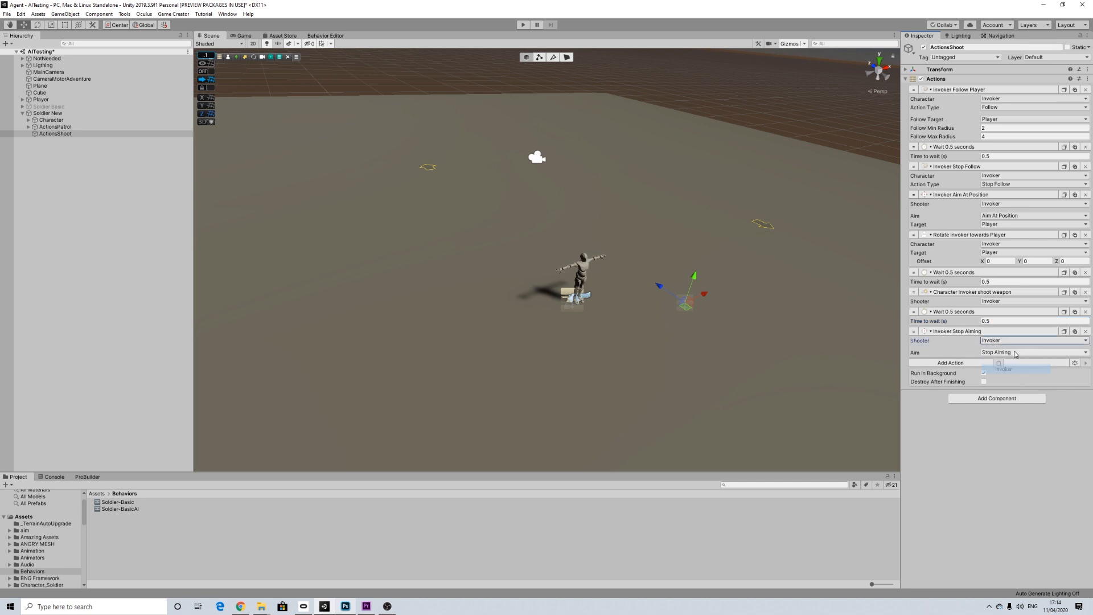
# Step: Add a Restart action as the final action of ActionsShoot so the sequence repeats
pyautogui.click(949, 364)
pyautogui.write('rest')
pyautogui.click(939, 396)
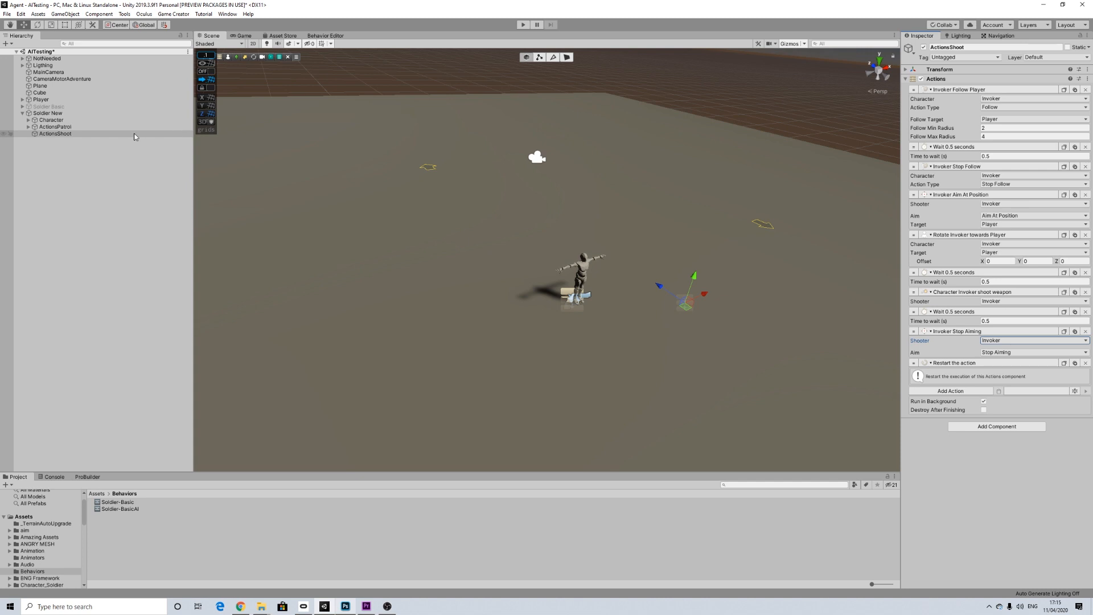
# Step: Review the move-to-marker and wait settings of the first ActionsPatrol actions, collapse them, and return to ActionsShoot
pyautogui.click(56, 126)
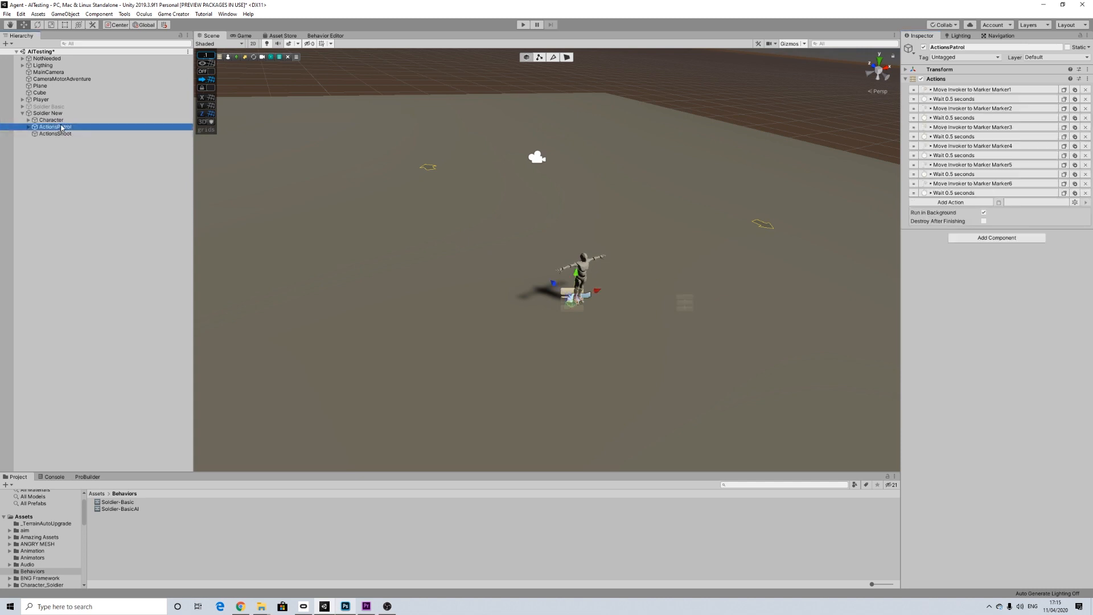
pyautogui.click(940, 91)
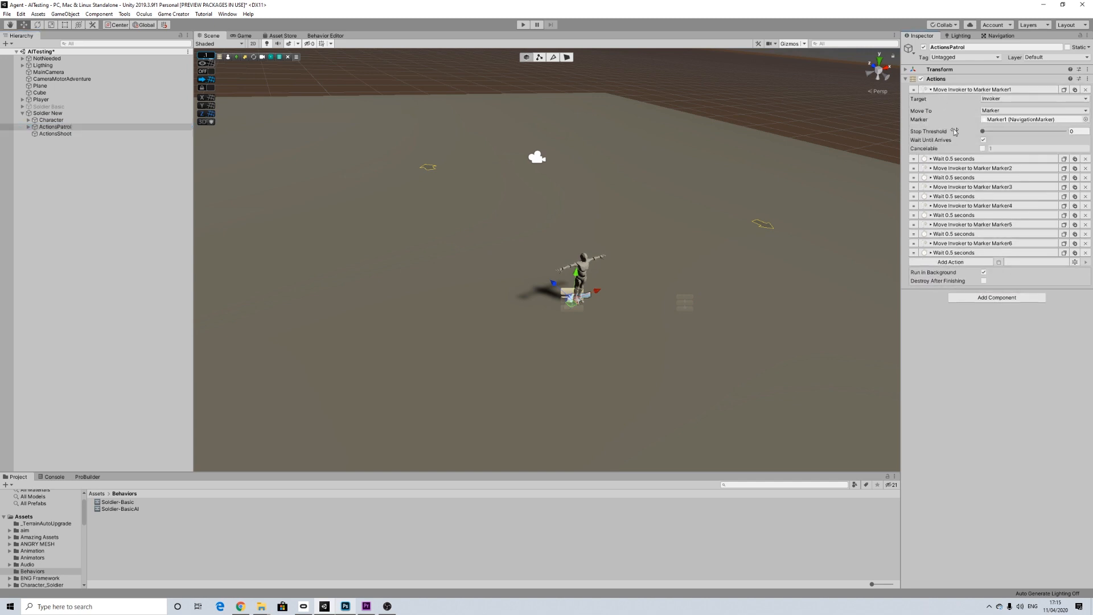
pyautogui.click(950, 160)
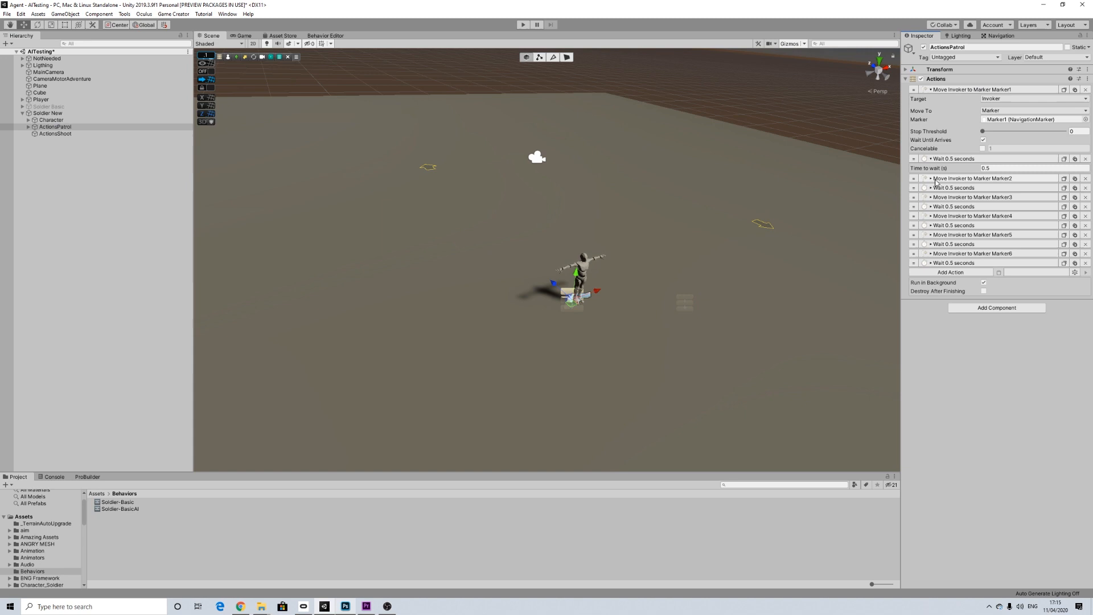
pyautogui.click(940, 179)
pyautogui.click(952, 247)
pyautogui.click(957, 267)
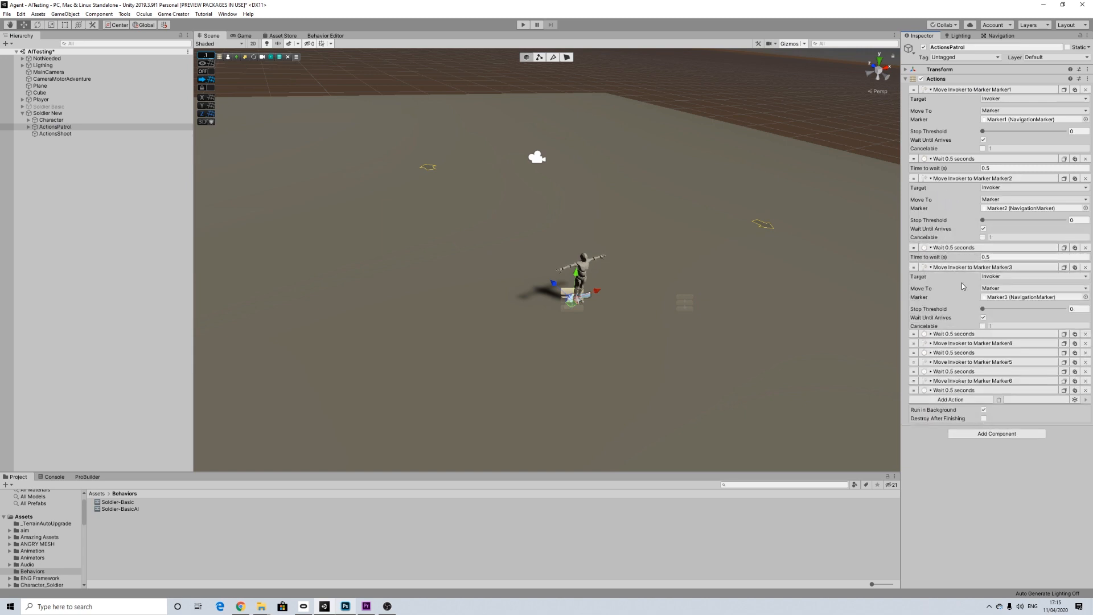
pyautogui.click(952, 336)
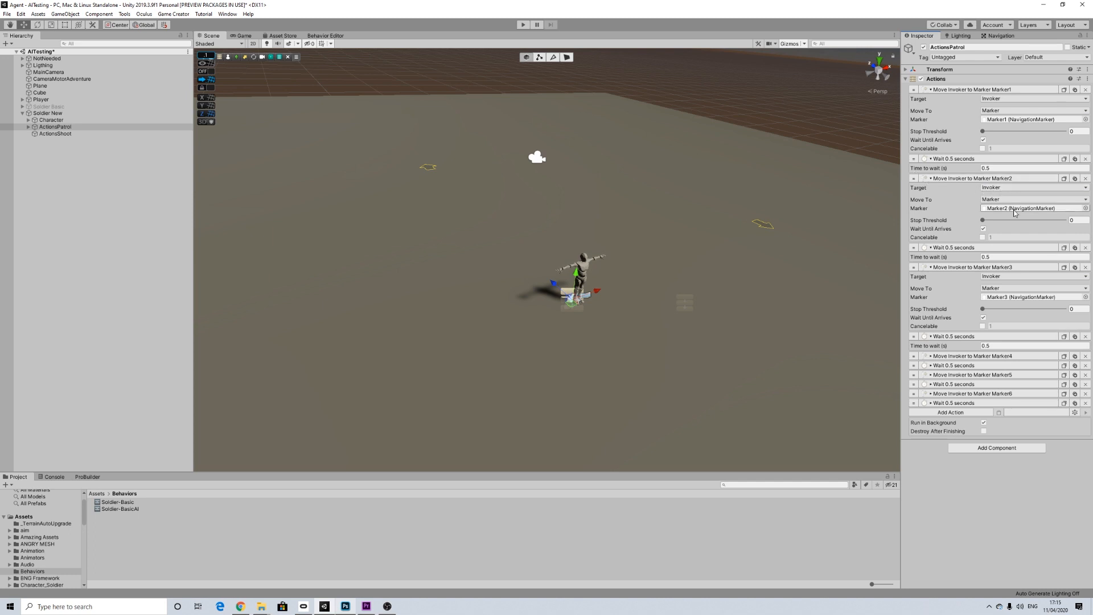
pyautogui.click(944, 170)
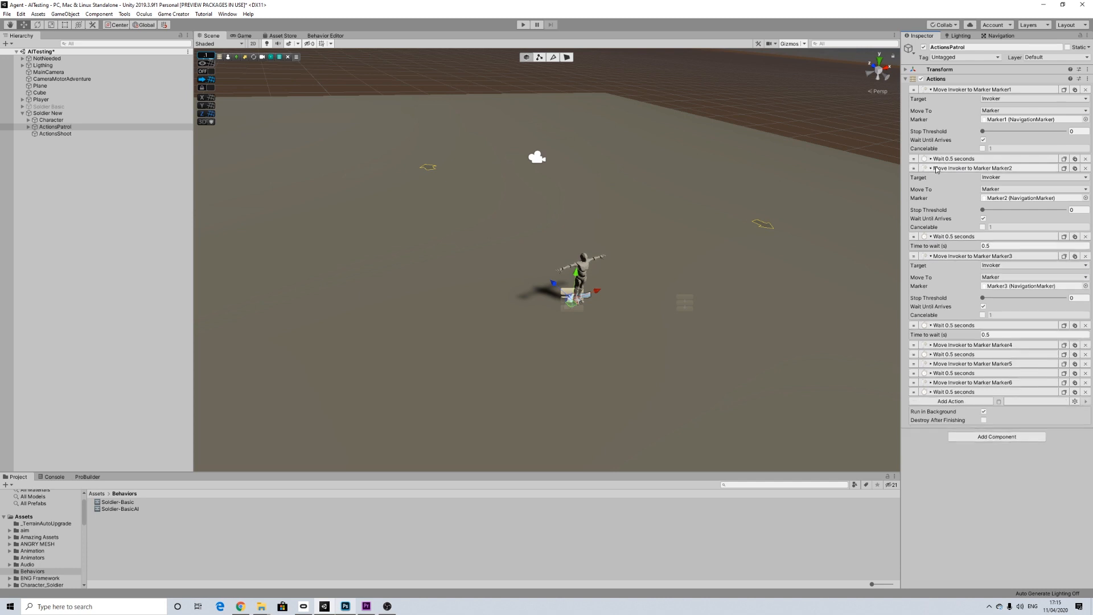
pyautogui.click(942, 90)
pyautogui.click(944, 118)
pyautogui.click(945, 127)
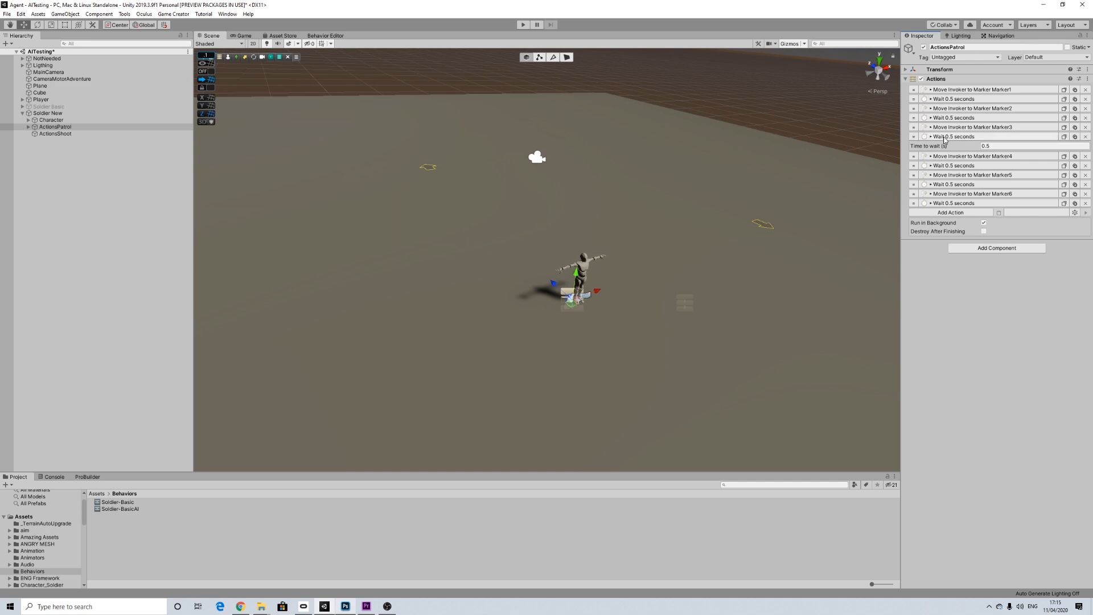
pyautogui.click(945, 138)
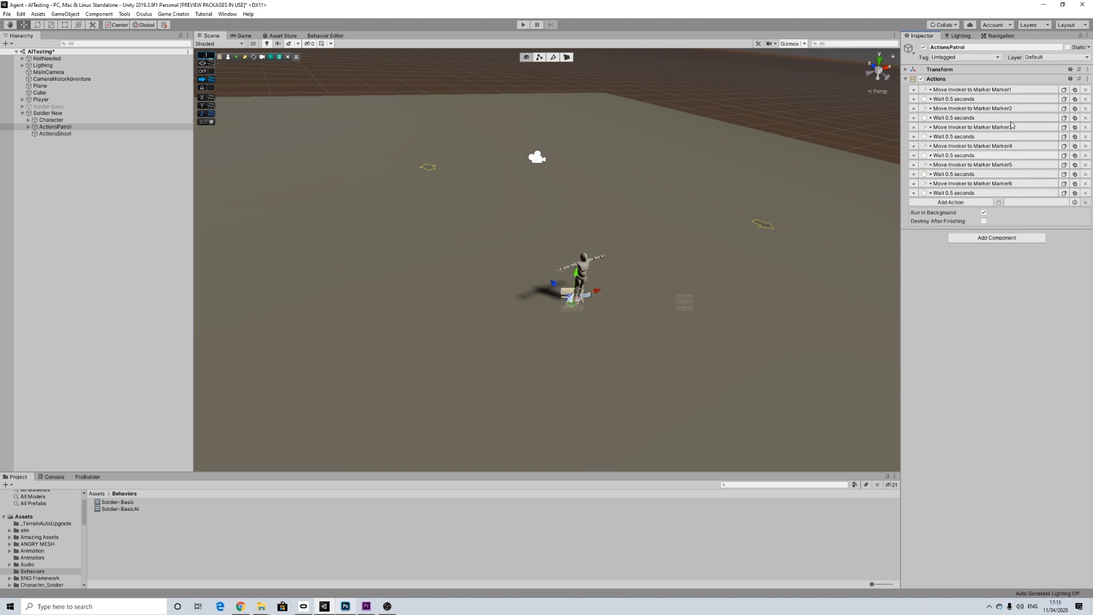
pyautogui.click(64, 135)
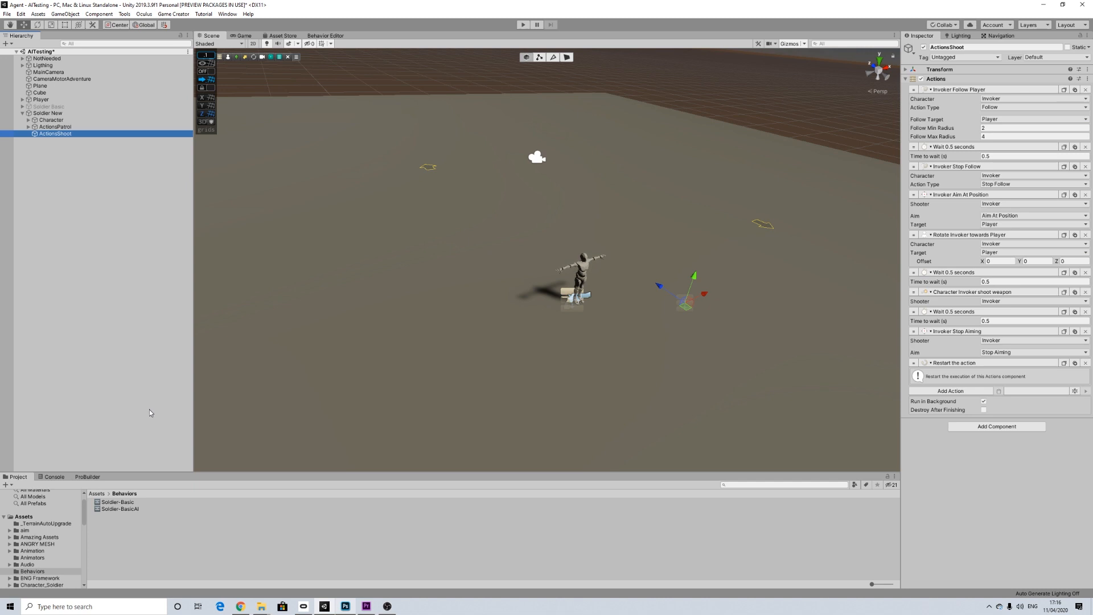
# Step: Create a Game Creator behavior graph named TestBehavior in the Behaviors folder
pyautogui.click(30, 565)
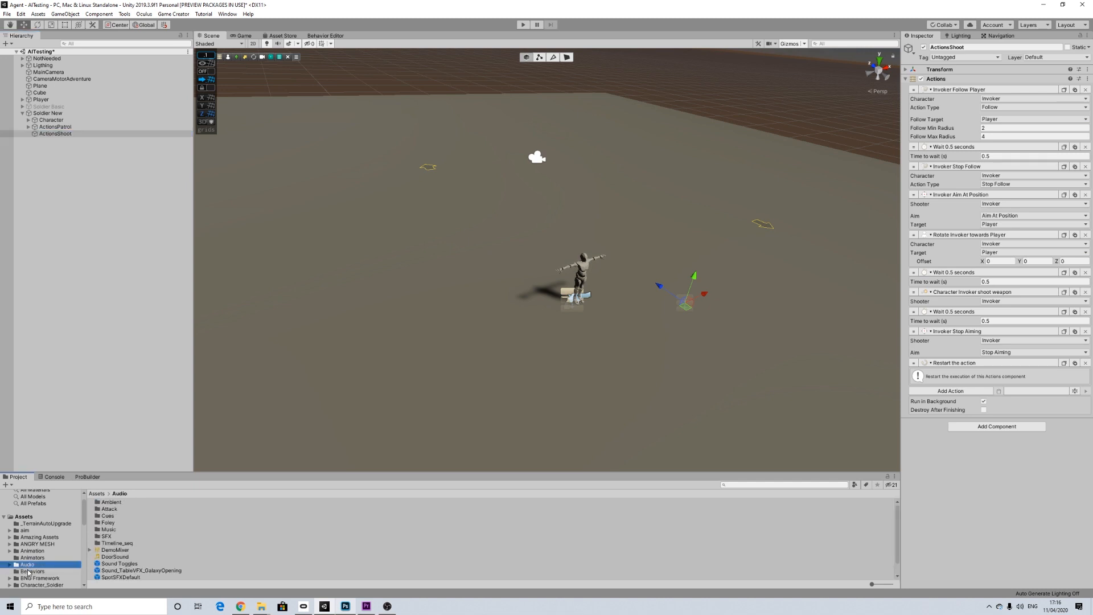
pyautogui.click(34, 572)
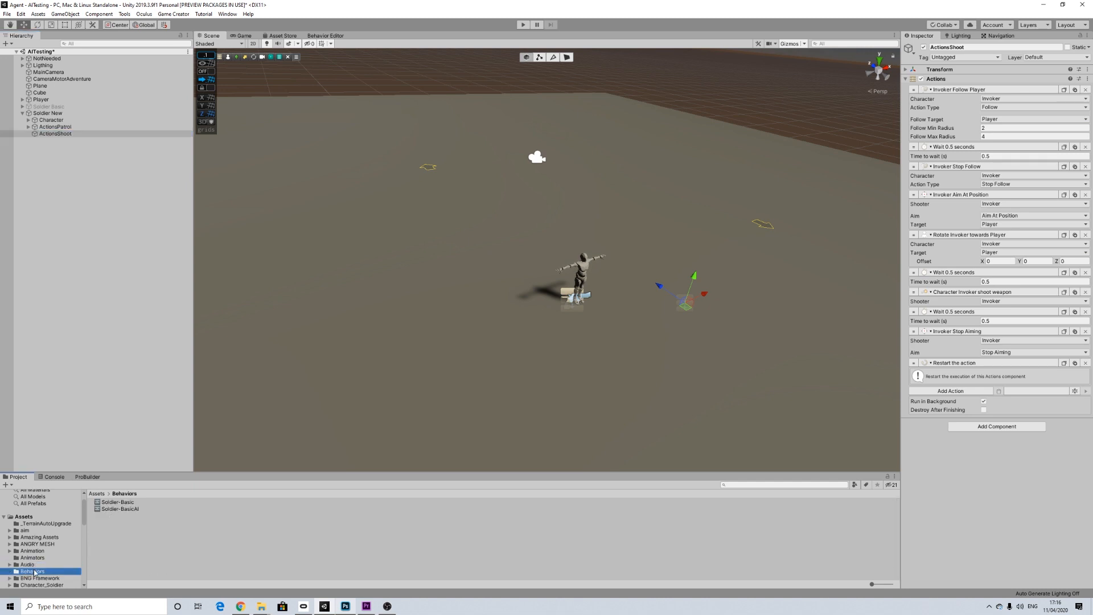
pyautogui.rightClick(118, 526)
pyautogui.moveTo(200, 305)
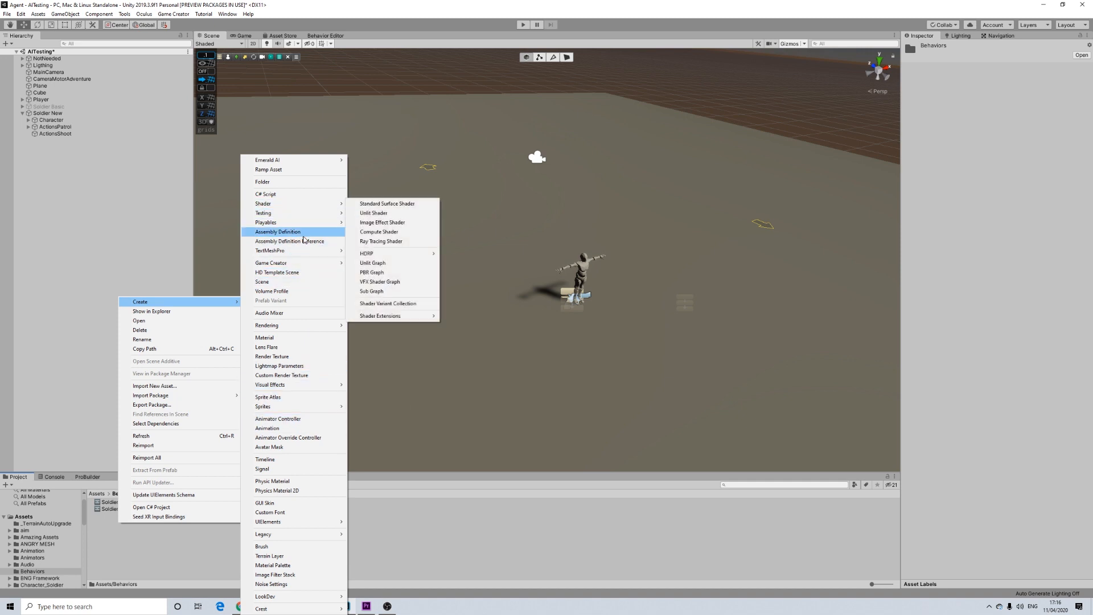
pyautogui.moveTo(314, 263)
pyautogui.moveTo(390, 294)
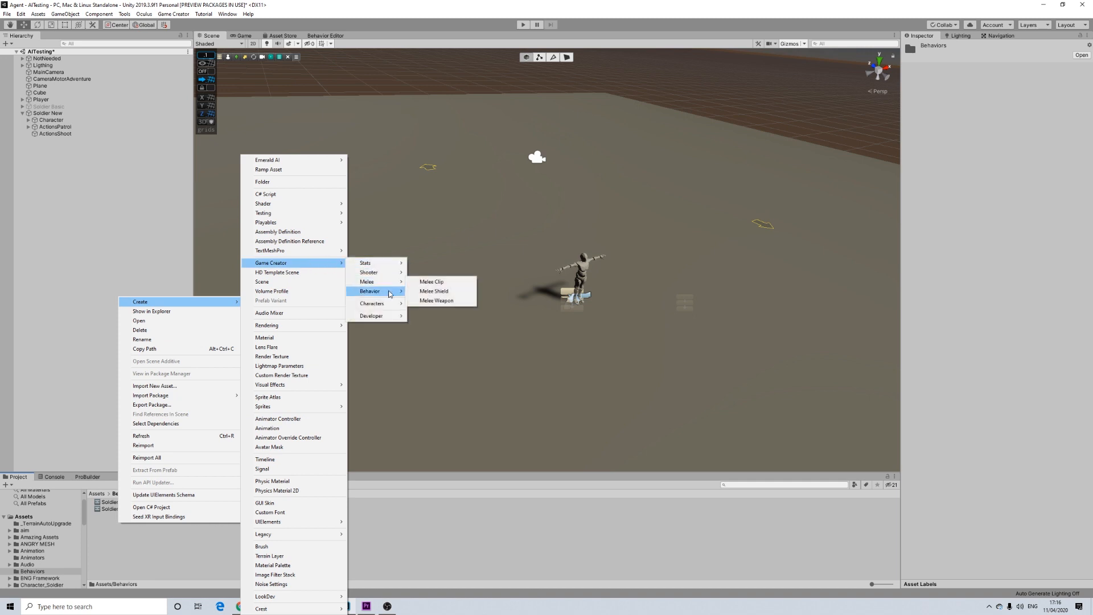
pyautogui.click(428, 291)
pyautogui.write('TestBeha')
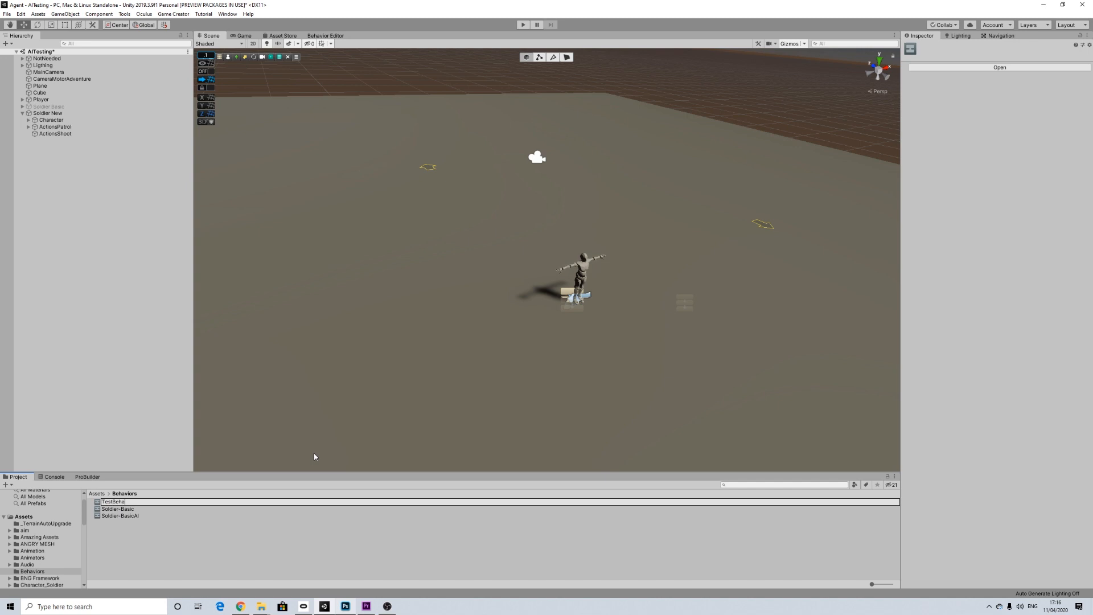
pyautogui.press('Return')
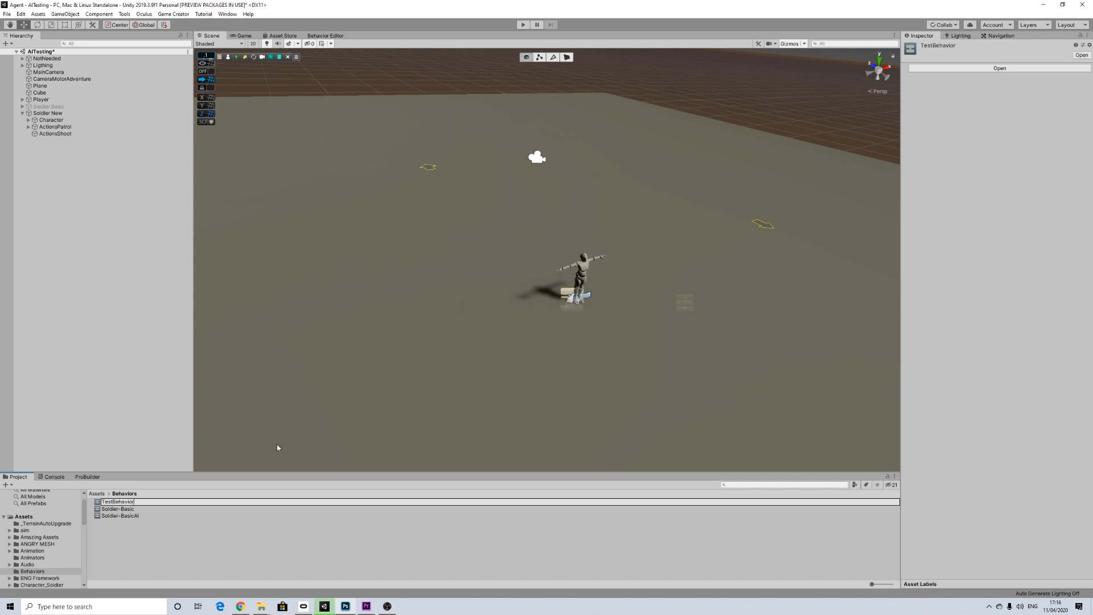
# Step: Assign TestBehavior as the Behavior Graph of the Character under Soldier New
pyautogui.click(59, 113)
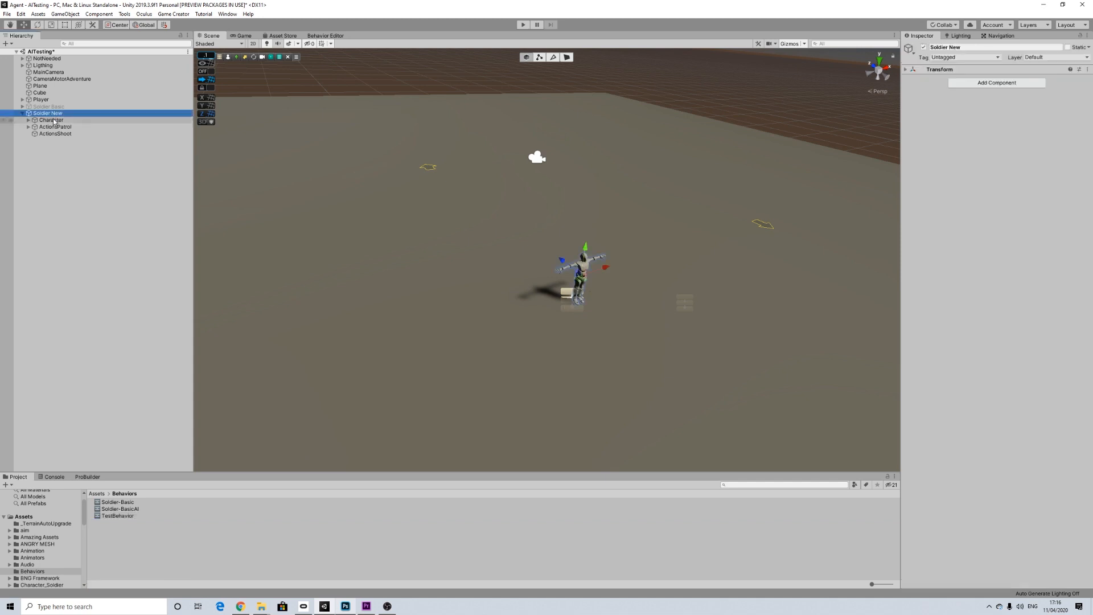
pyautogui.click(54, 120)
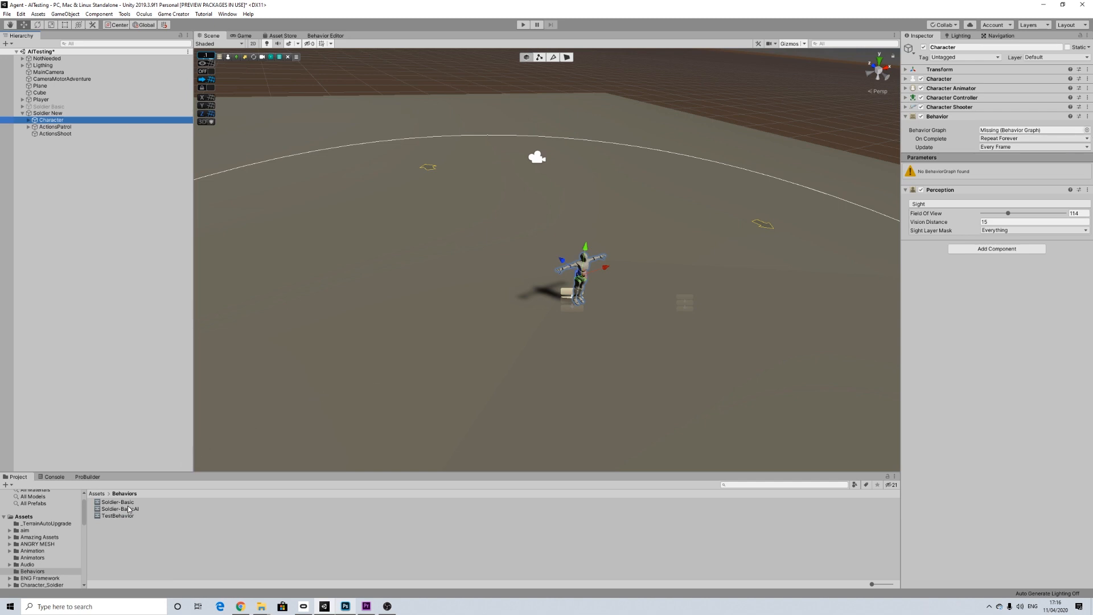
pyautogui.moveTo(125, 516); pyautogui.dragTo(1022, 136)
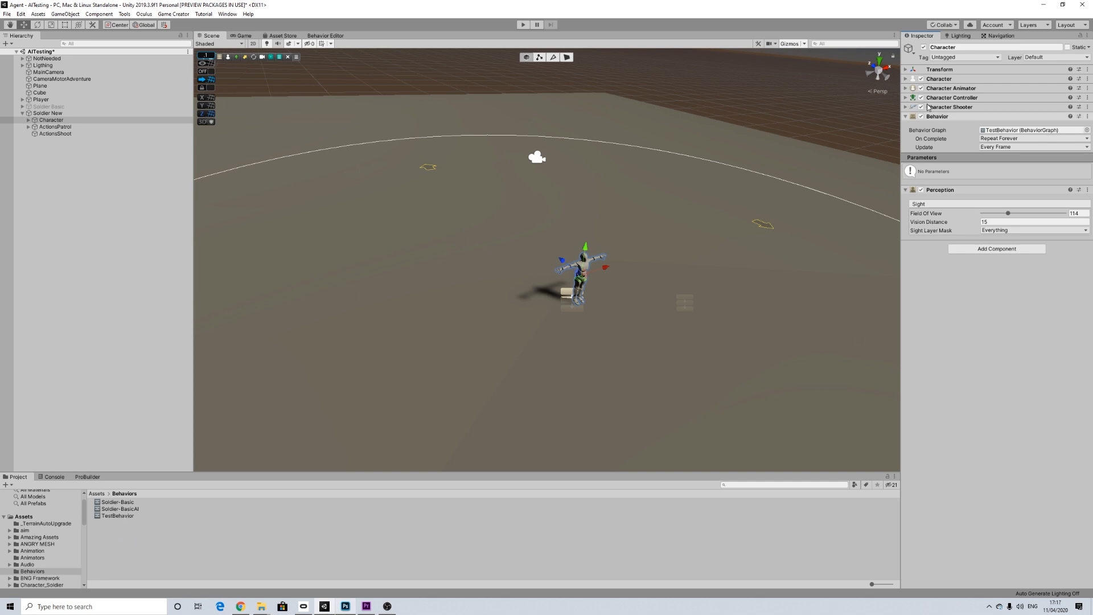
pyautogui.click(57, 127)
pyautogui.click(59, 133)
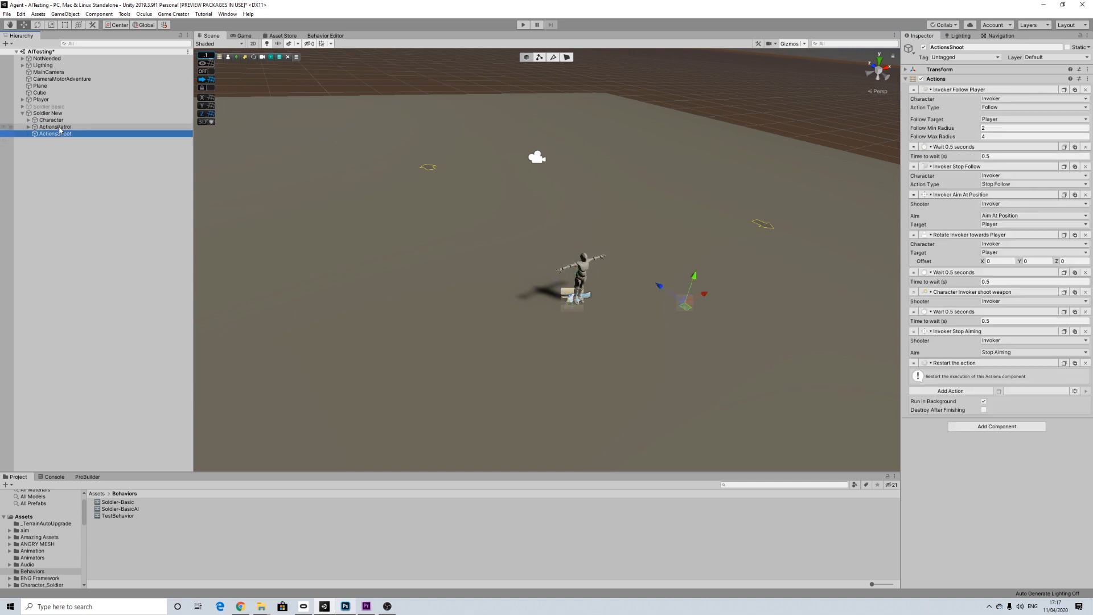
pyautogui.click(51, 120)
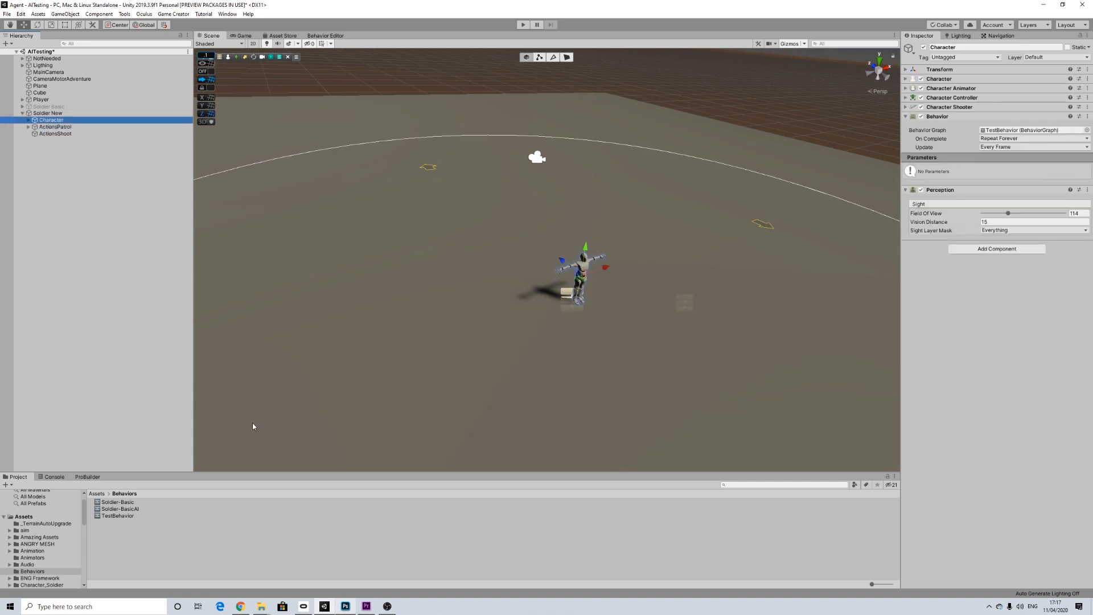
# Step: Open TestBehavior in the Behavior Editor, create its root node and place it in the upper middle of the graph
pyautogui.doubleClick(118, 516)
pyautogui.click(152, 527)
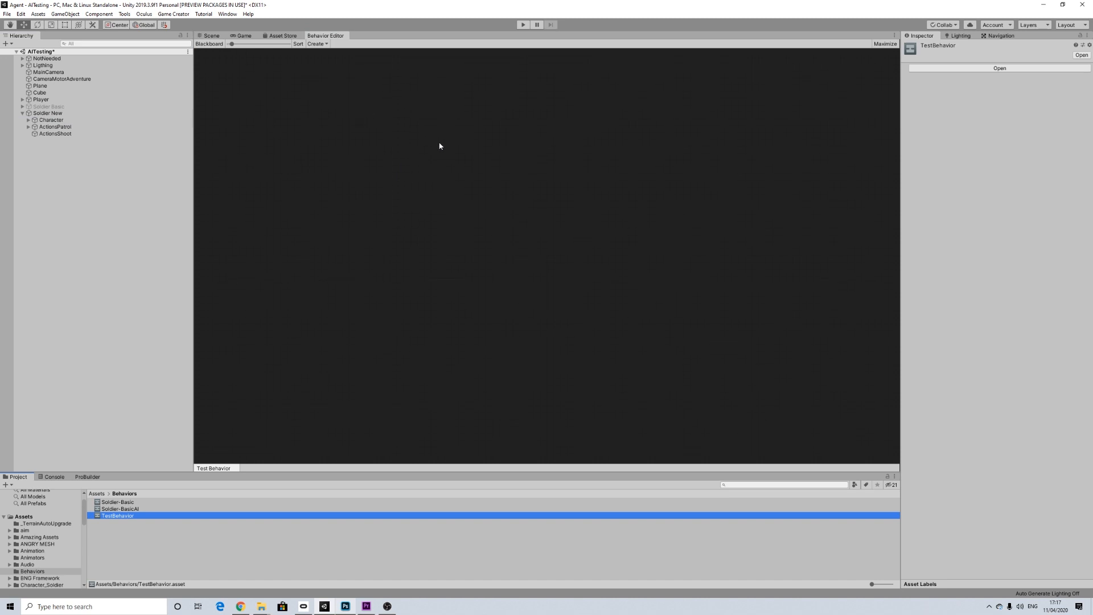
pyautogui.click(436, 123)
pyautogui.click(327, 46)
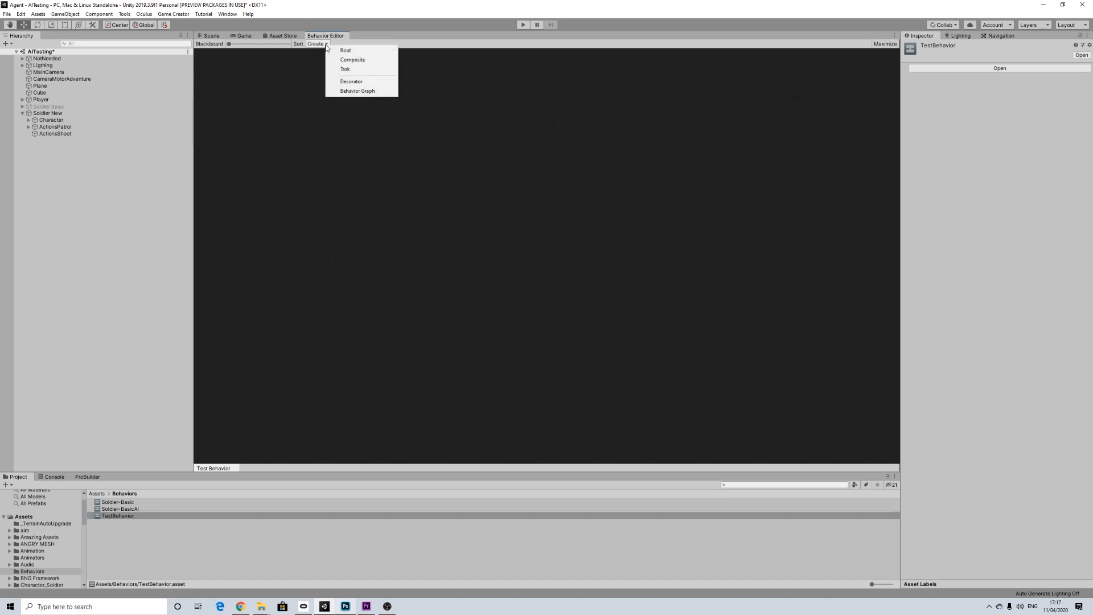
pyautogui.click(354, 51)
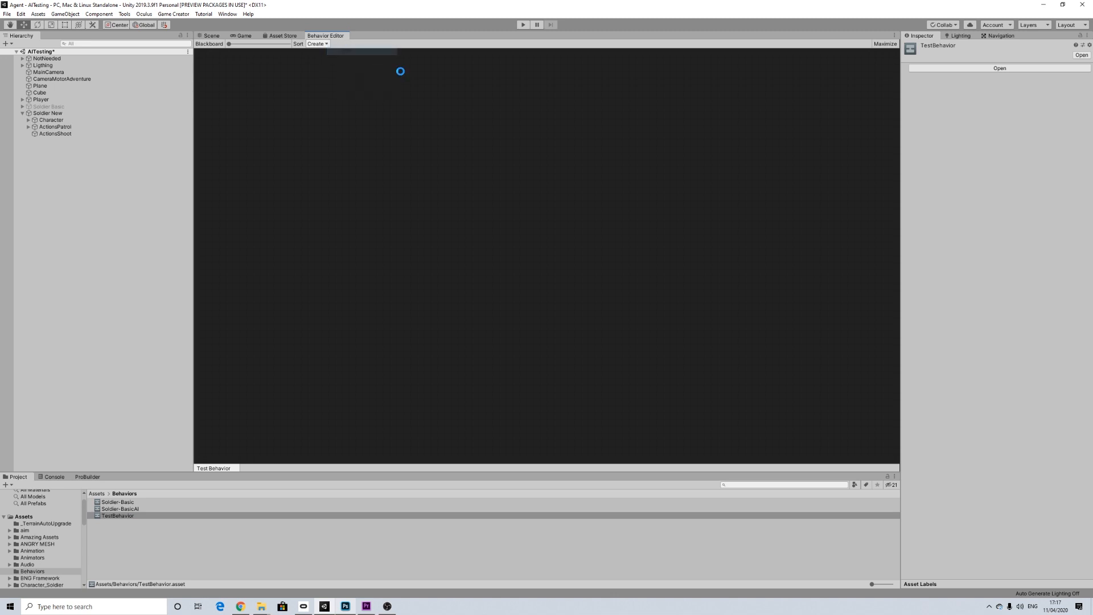
pyautogui.moveTo(341, 60); pyautogui.dragTo(485, 128)
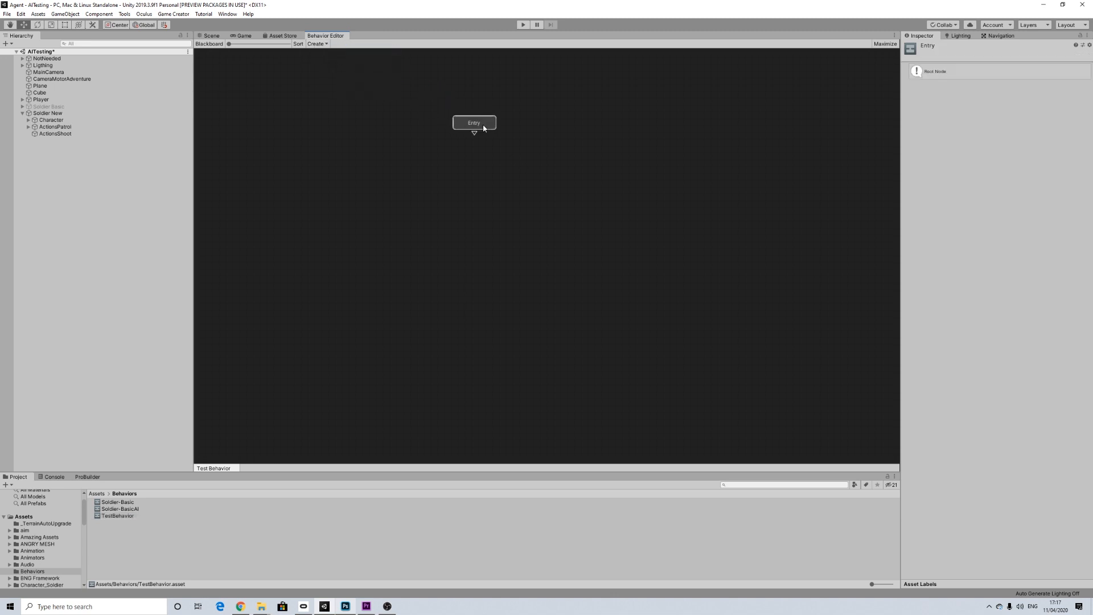
# Step: Add a composite node connected below the Entry node and keep its composite type as Selector
pyautogui.click(317, 44)
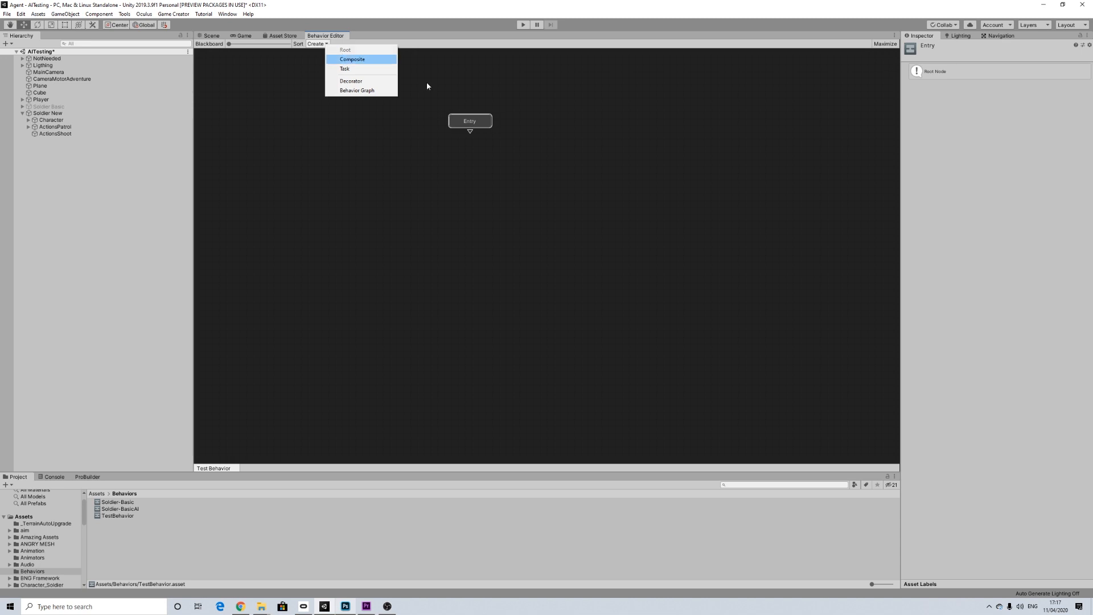
pyautogui.click(483, 123)
pyautogui.moveTo(471, 151); pyautogui.dragTo(470, 149)
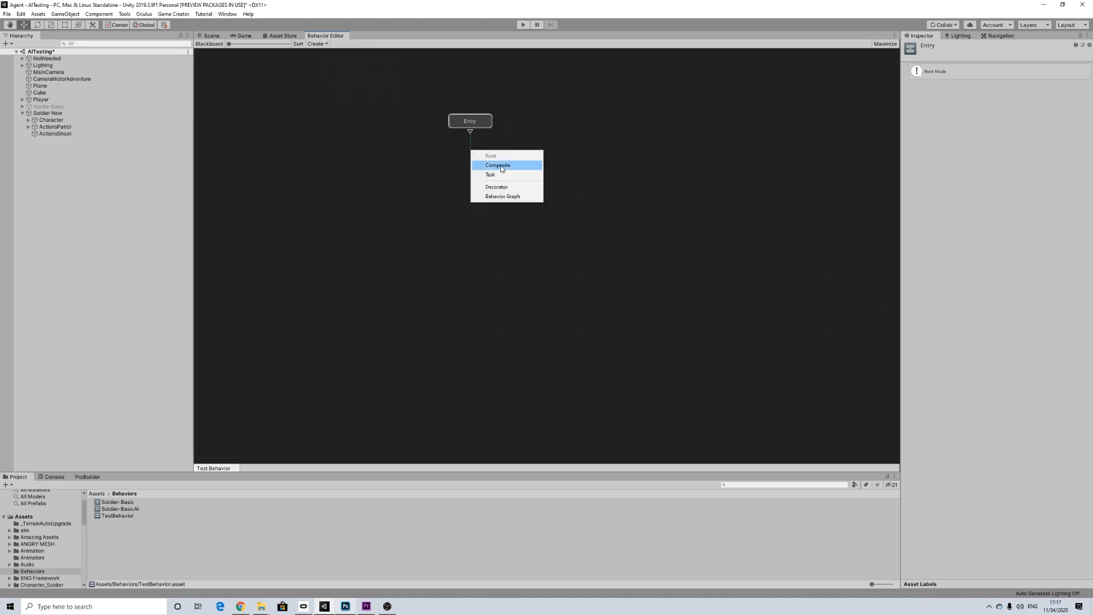
pyautogui.click(502, 166)
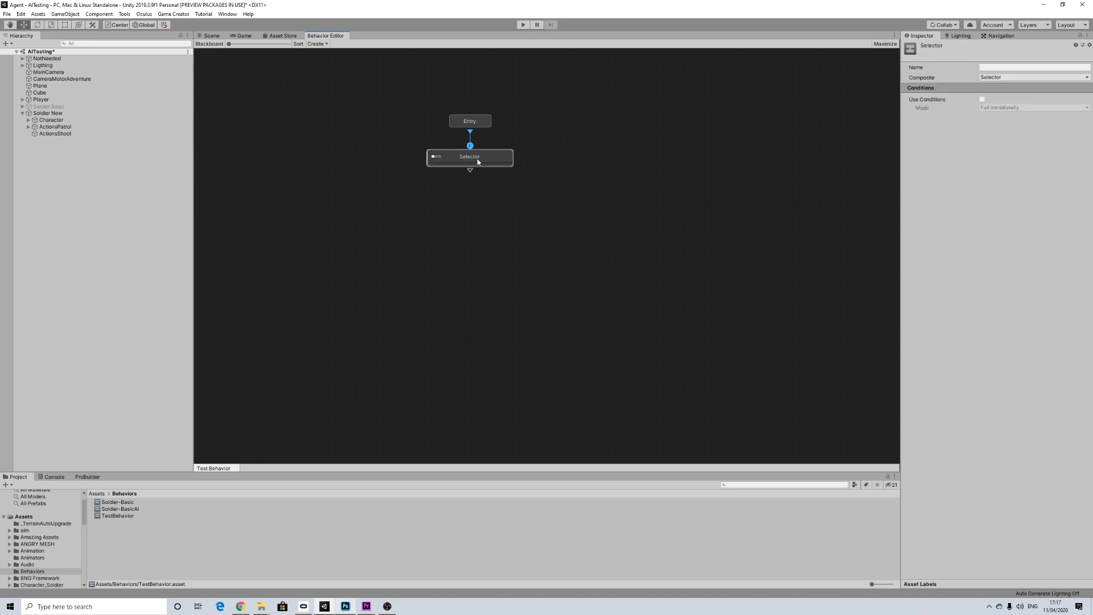
pyautogui.click(1005, 77)
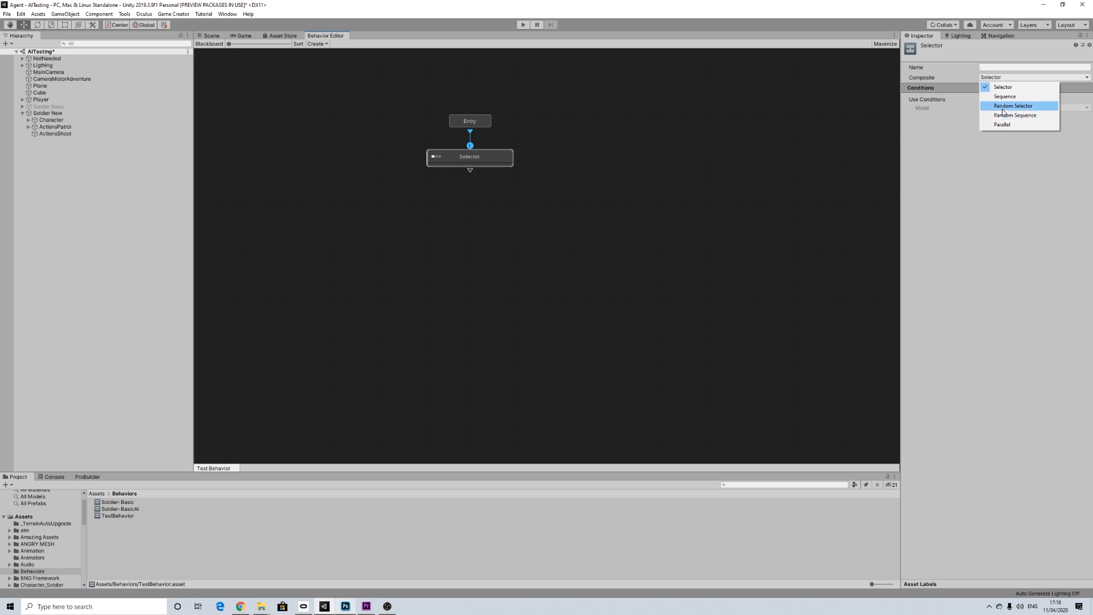
pyautogui.click(1003, 87)
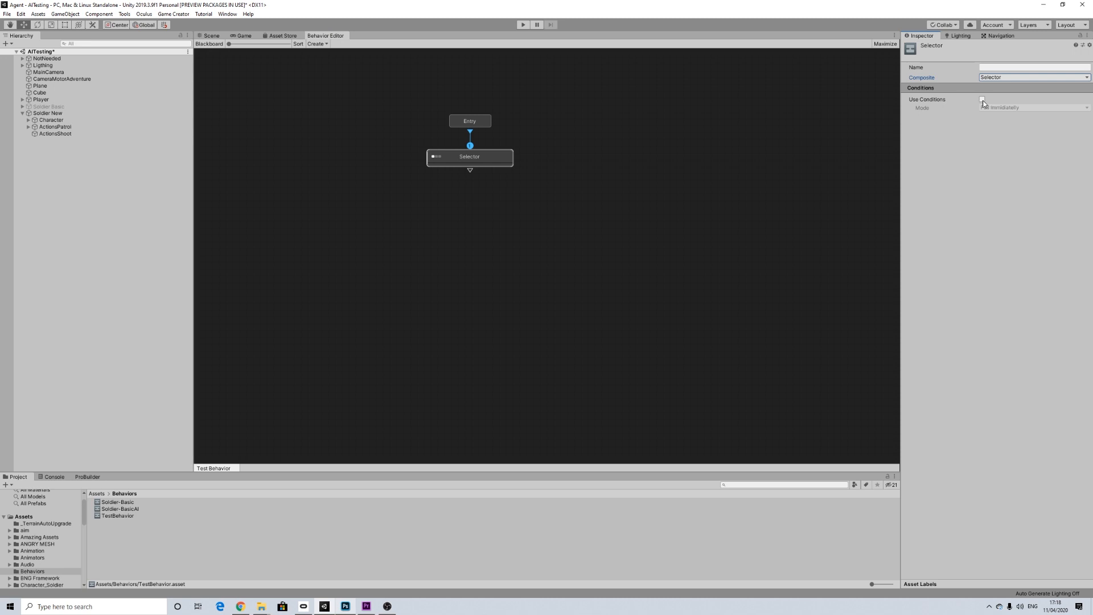
# Step: Add two Task nodes as children of the Selector and sort the graph layout
pyautogui.moveTo(469, 170); pyautogui.dragTo(426, 200)
pyautogui.click(490, 223)
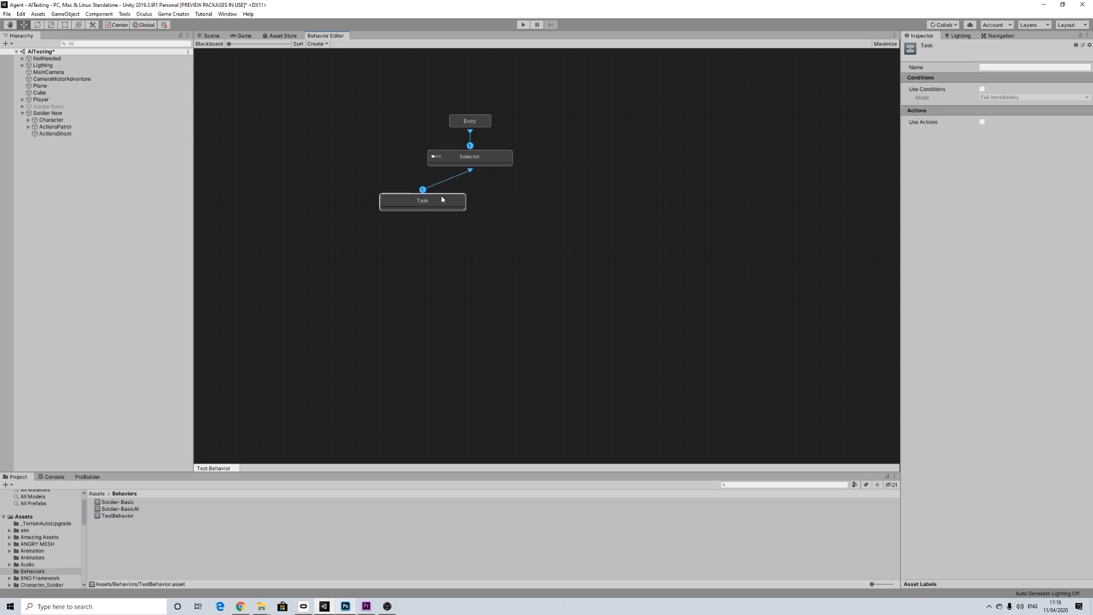
pyautogui.moveTo(470, 171); pyautogui.dragTo(518, 201)
pyautogui.click(545, 222)
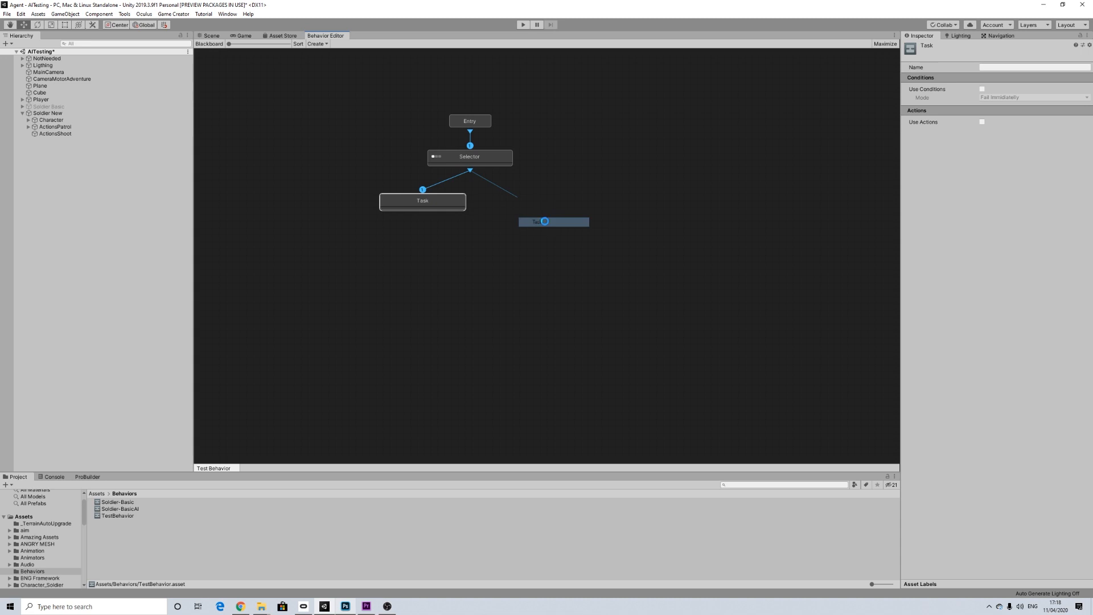
pyautogui.click(298, 44)
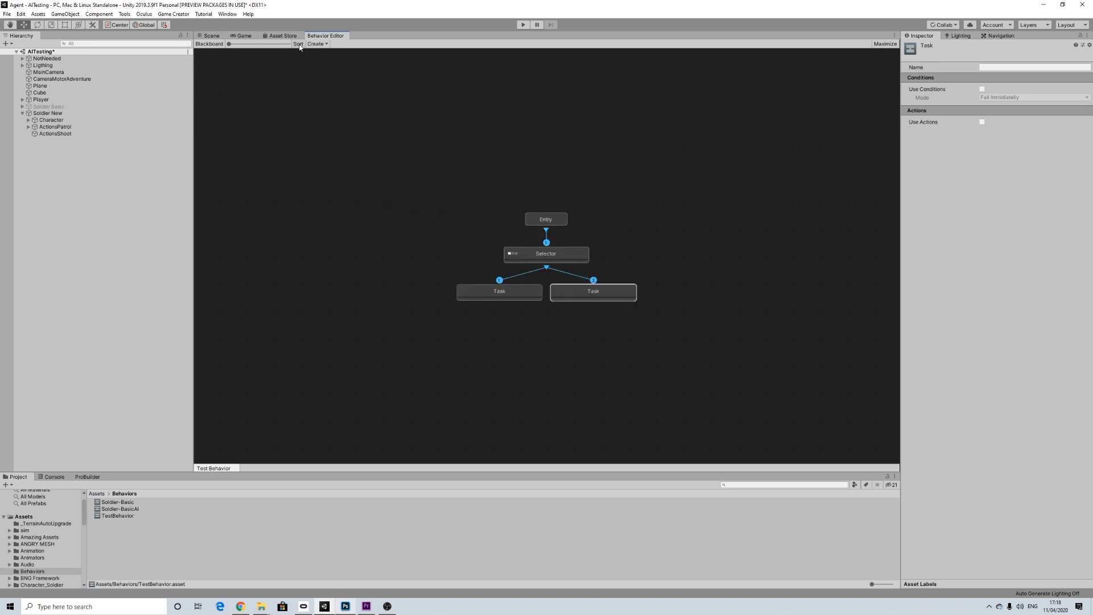
pyautogui.moveTo(643, 336); pyautogui.dragTo(627, 246, button='middle')
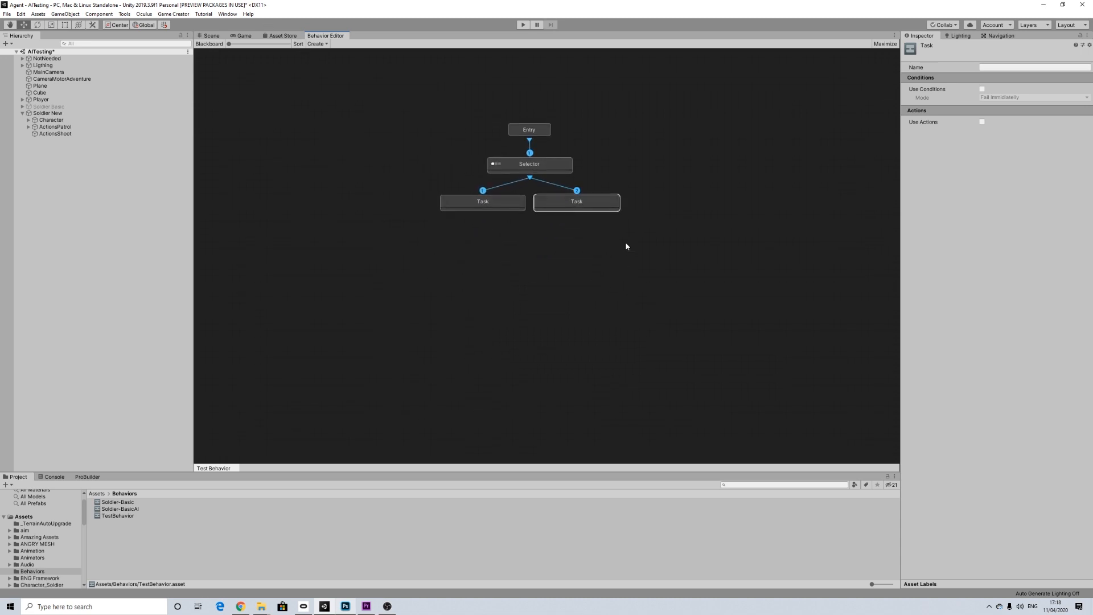
# Step: Enable conditions on the second task in Allow To Complete mode and add a Can See condition set to Can Not See for the Player
pyautogui.click(505, 205)
pyautogui.click(580, 206)
pyautogui.click(524, 204)
pyautogui.click(584, 201)
pyautogui.click(975, 85)
pyautogui.click(1004, 98)
pyautogui.click(1005, 117)
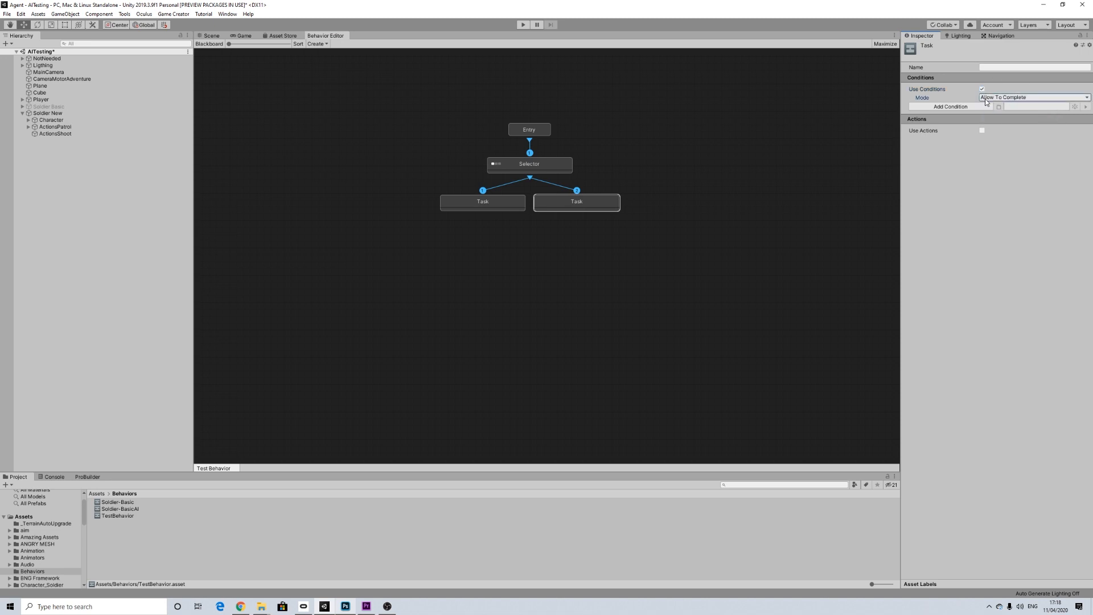
pyautogui.click(962, 107)
pyautogui.click(937, 166)
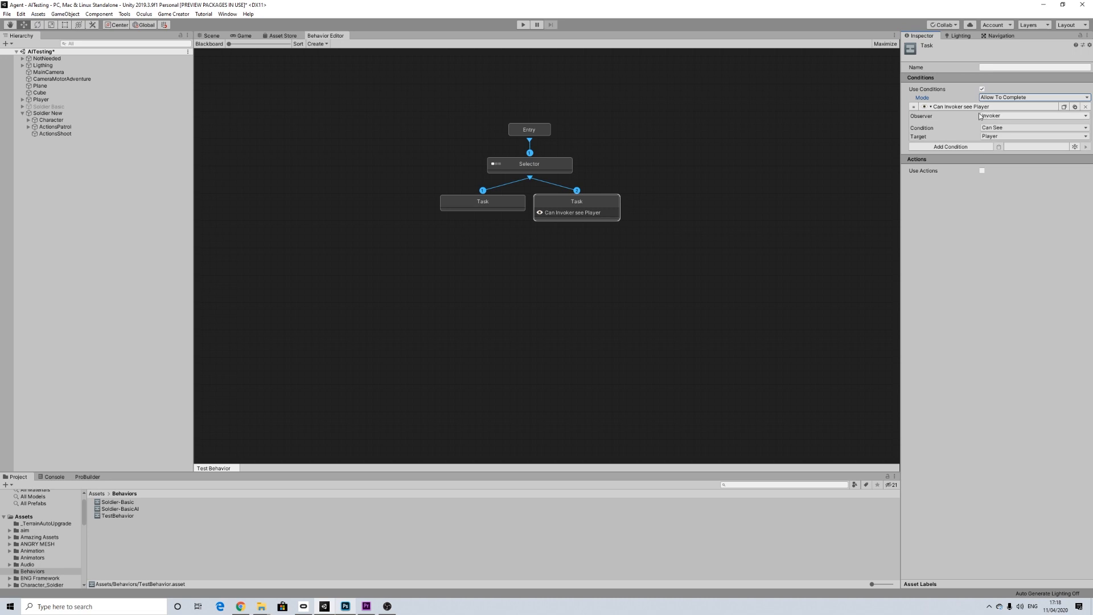
pyautogui.click(998, 128)
pyautogui.click(1005, 148)
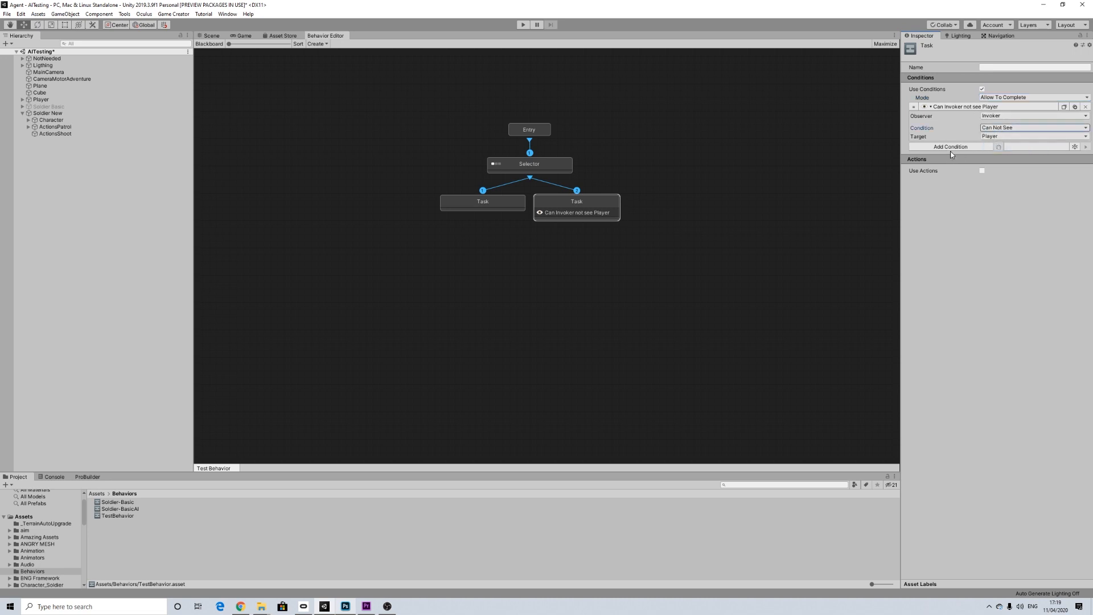
# Step: Enable actions on the second task and add a character Change Property action
pyautogui.click(983, 171)
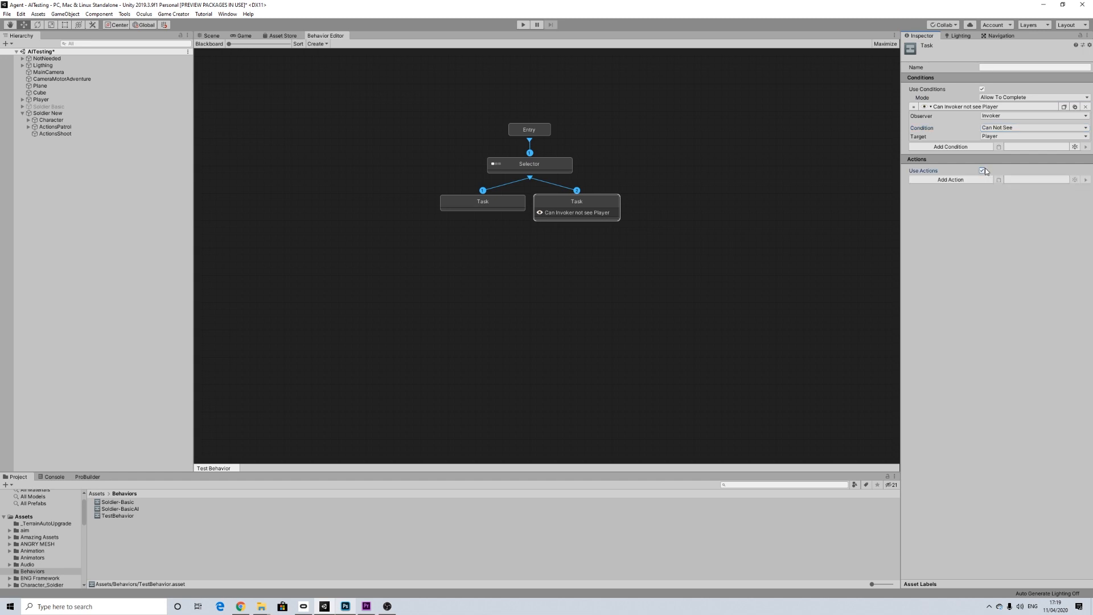
pyautogui.click(955, 179)
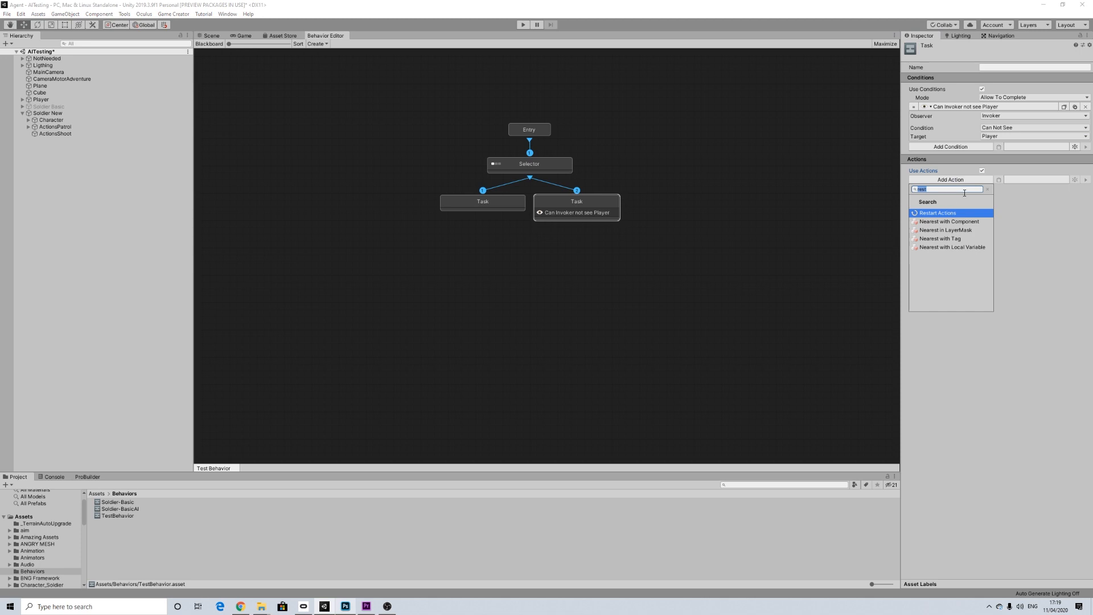
pyautogui.press('BackSpace')
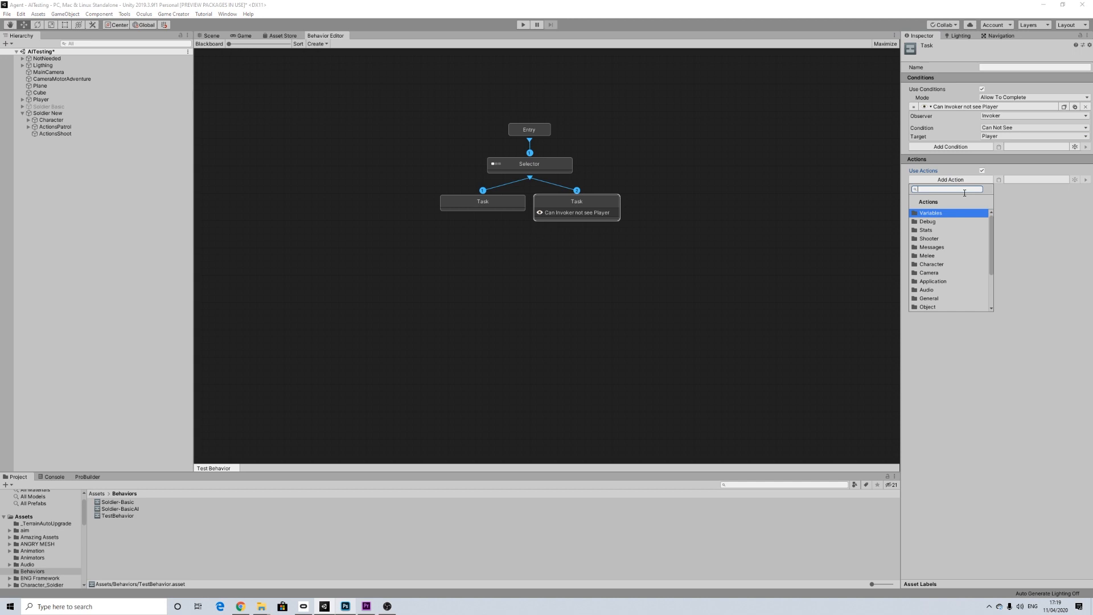
pyautogui.write('rw')
pyautogui.press('BackSpace')
pyautogui.press('BackSpace')
pyautogui.click(975, 264)
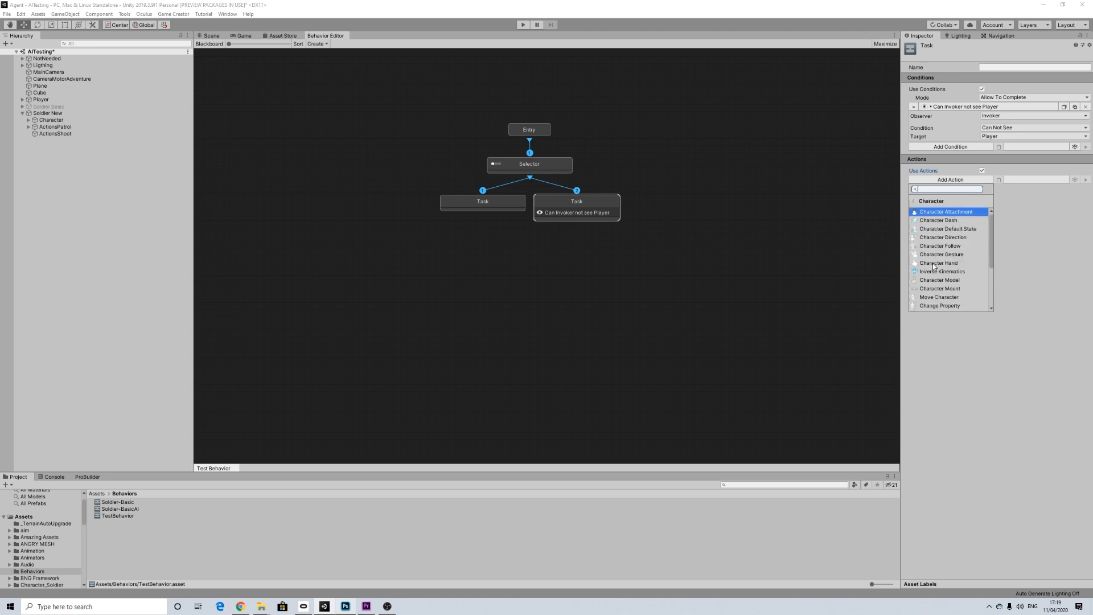
pyautogui.click(940, 306)
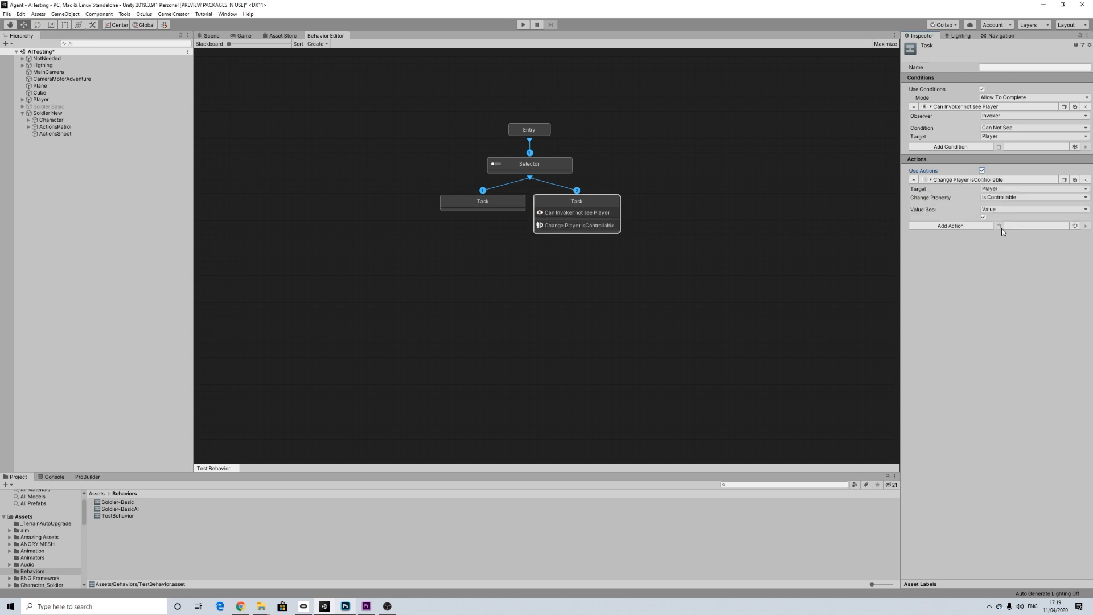
# Step: Set the Change Property action to target the Invoker and turn Can Run off
pyautogui.click(1000, 189)
pyautogui.click(1003, 207)
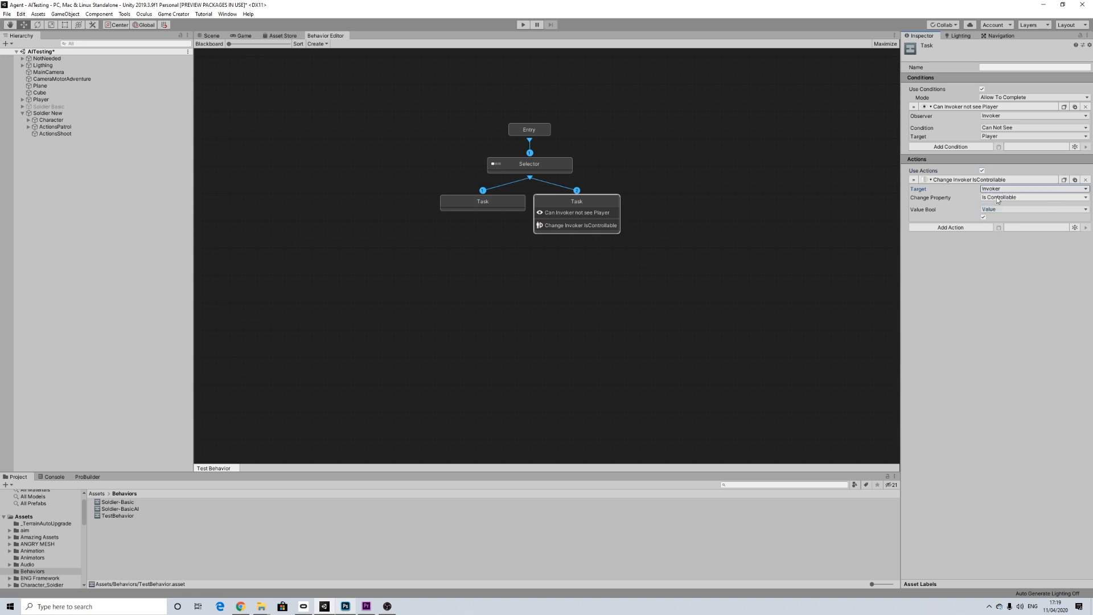
pyautogui.click(998, 199)
pyautogui.click(1000, 214)
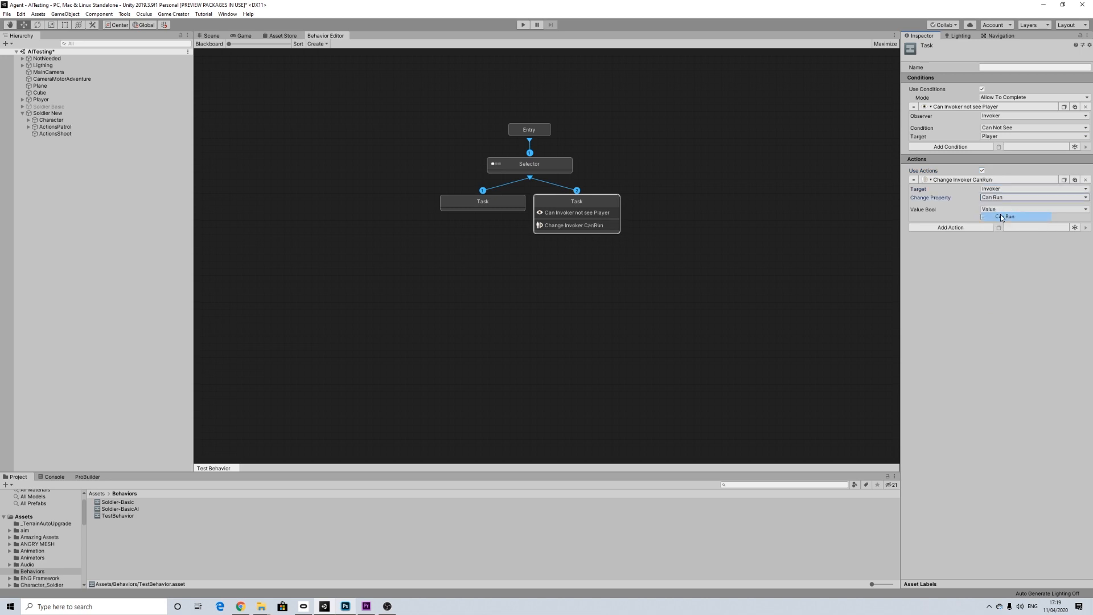
pyautogui.click(984, 218)
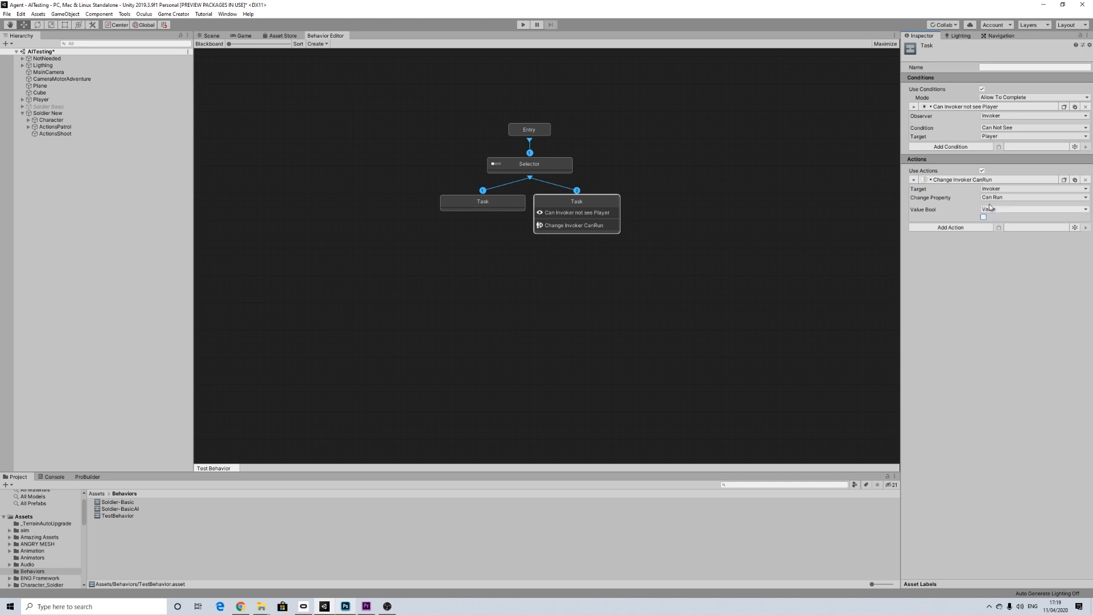
# Step: Add an Execute Actions action that runs the Invoker's local variable Patrol and waits to finish
pyautogui.click(949, 228)
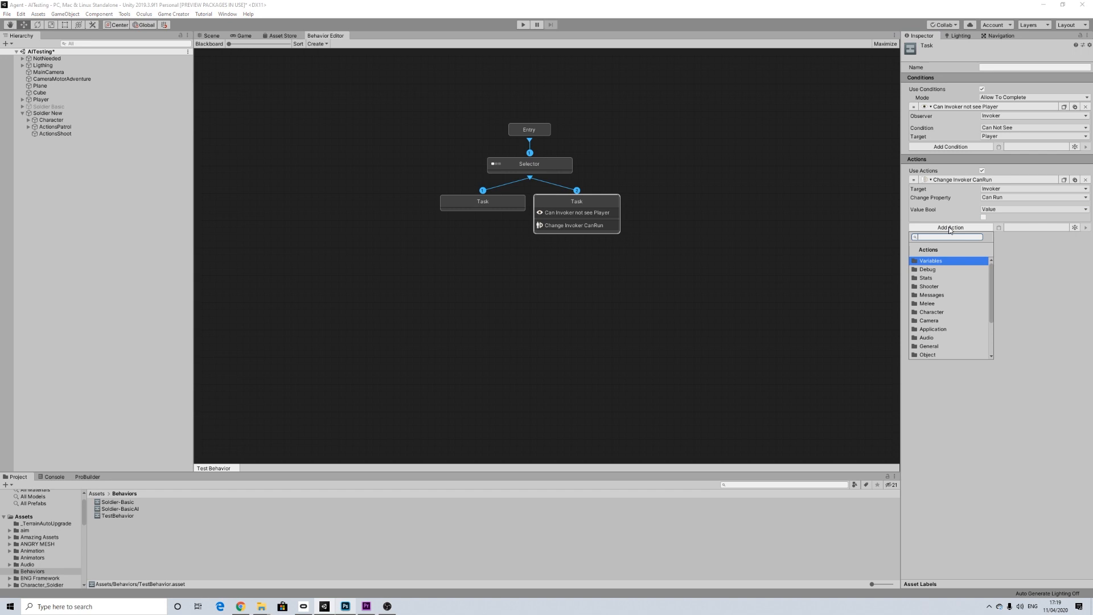
pyautogui.write('exe')
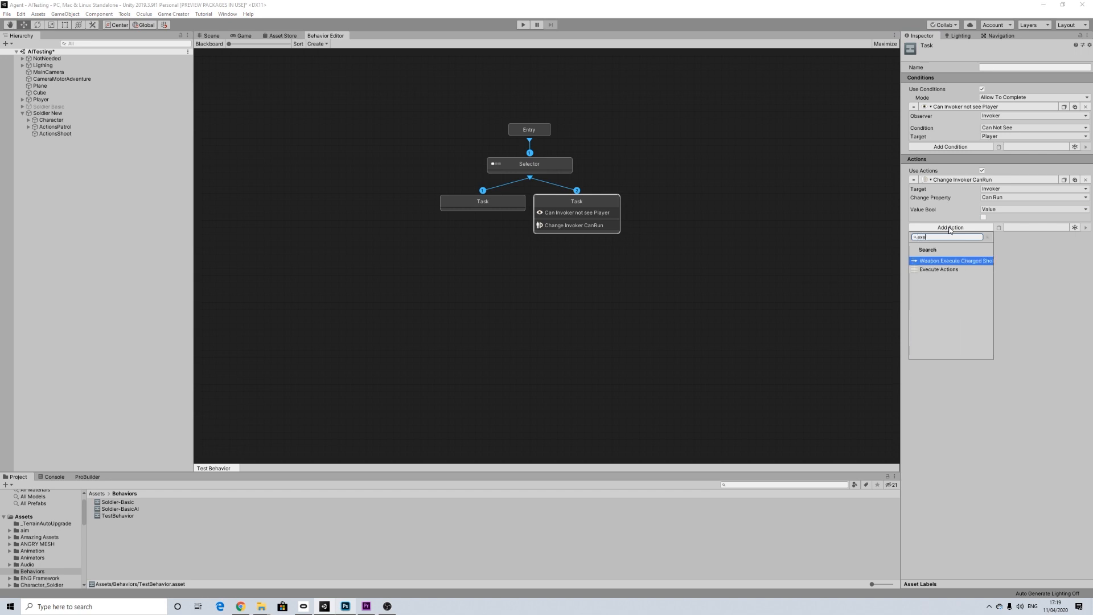
pyautogui.click(938, 269)
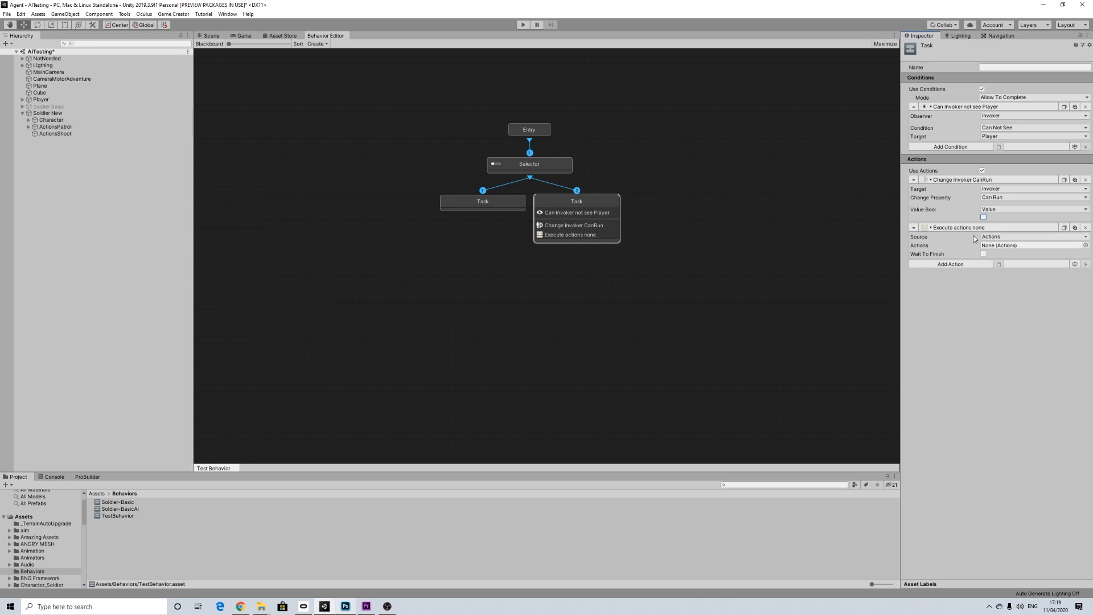
pyautogui.click(992, 239)
pyautogui.click(993, 256)
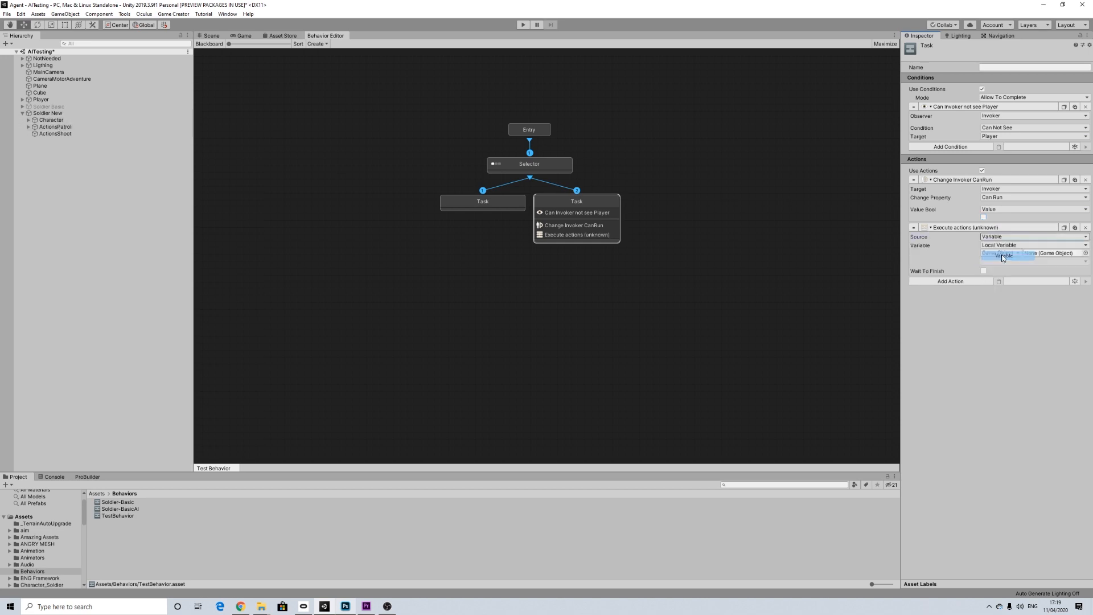
pyautogui.click(1000, 253)
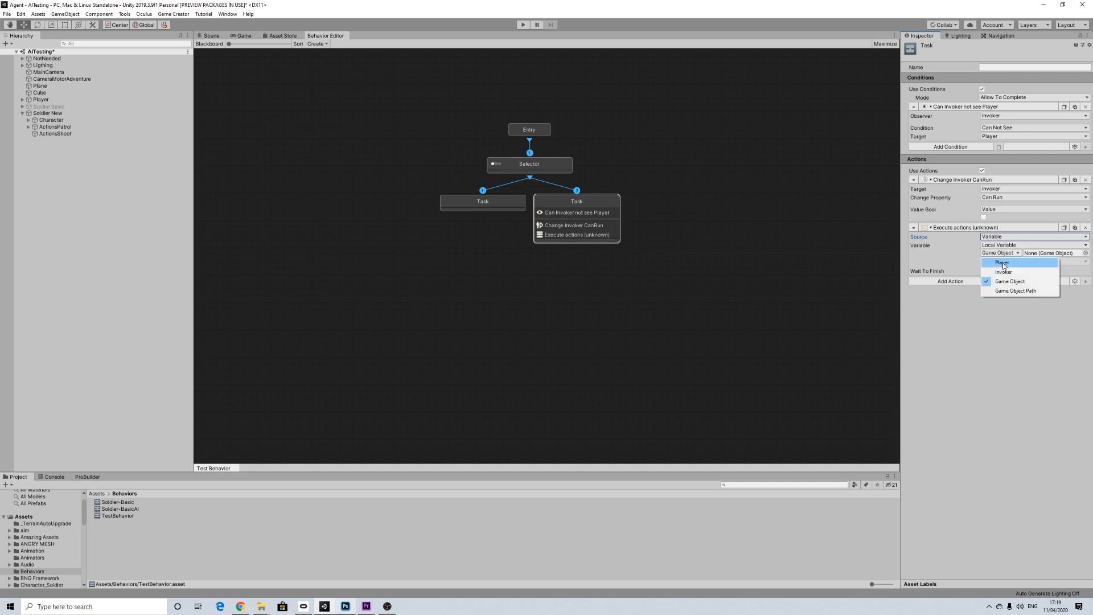
pyautogui.click(1006, 273)
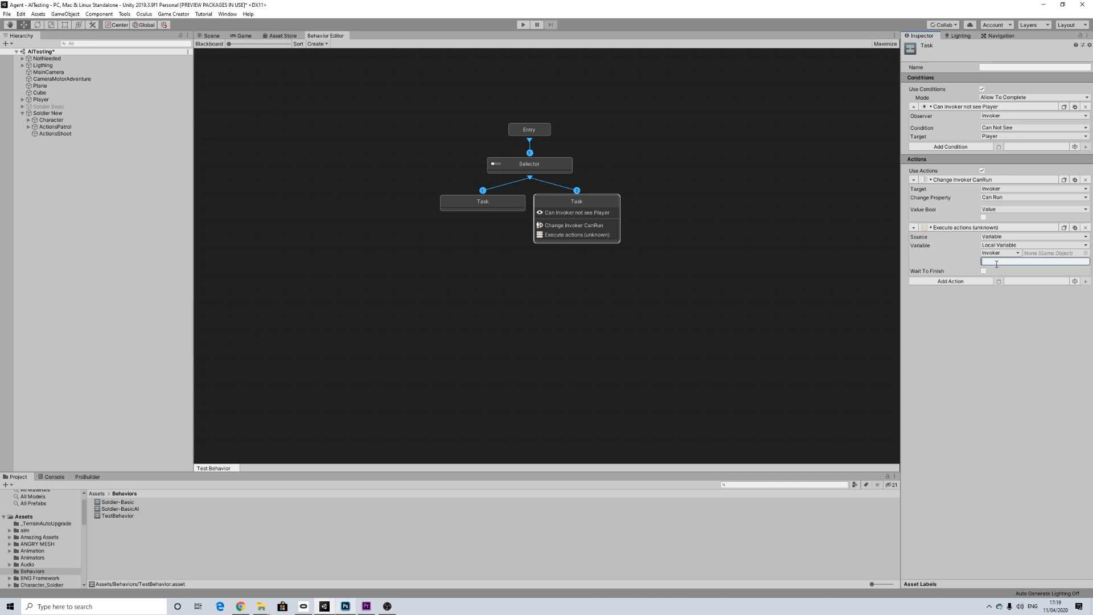
pyautogui.write('Patrol')
pyautogui.click(983, 271)
# Step: Add a Wait action of 2 seconds after the Patrol execution in the second task
pyautogui.click(948, 282)
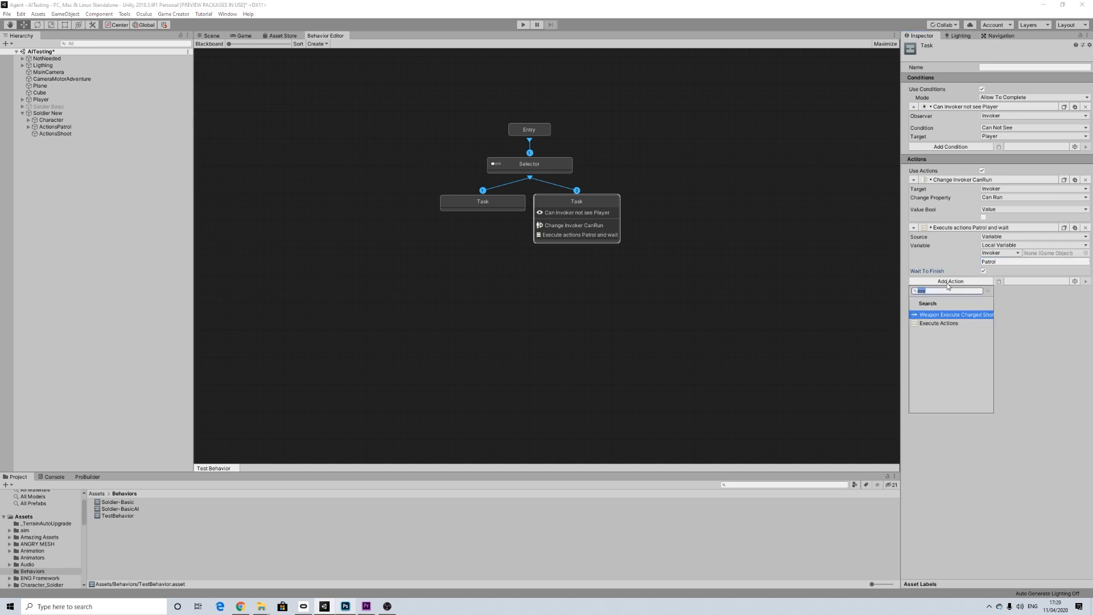
pyautogui.write('wait')
pyautogui.click(933, 317)
pyautogui.click(987, 292)
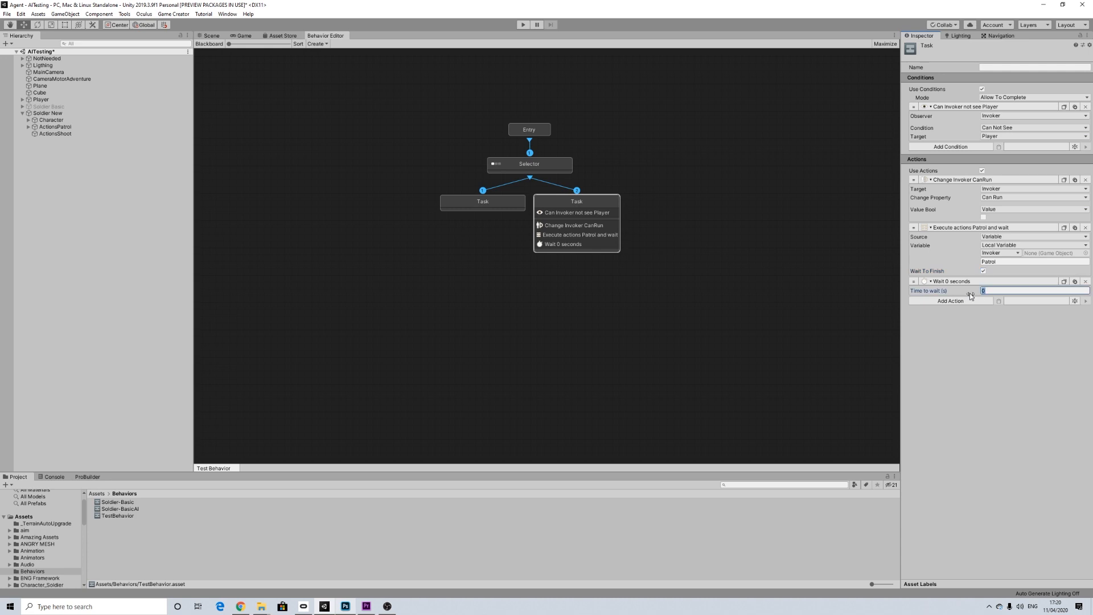
pyautogui.write('2')
# Step: Add a Restart Actions action at the end of the second task's action list
pyautogui.click(957, 301)
pyautogui.write('rest')
pyautogui.press('Return')
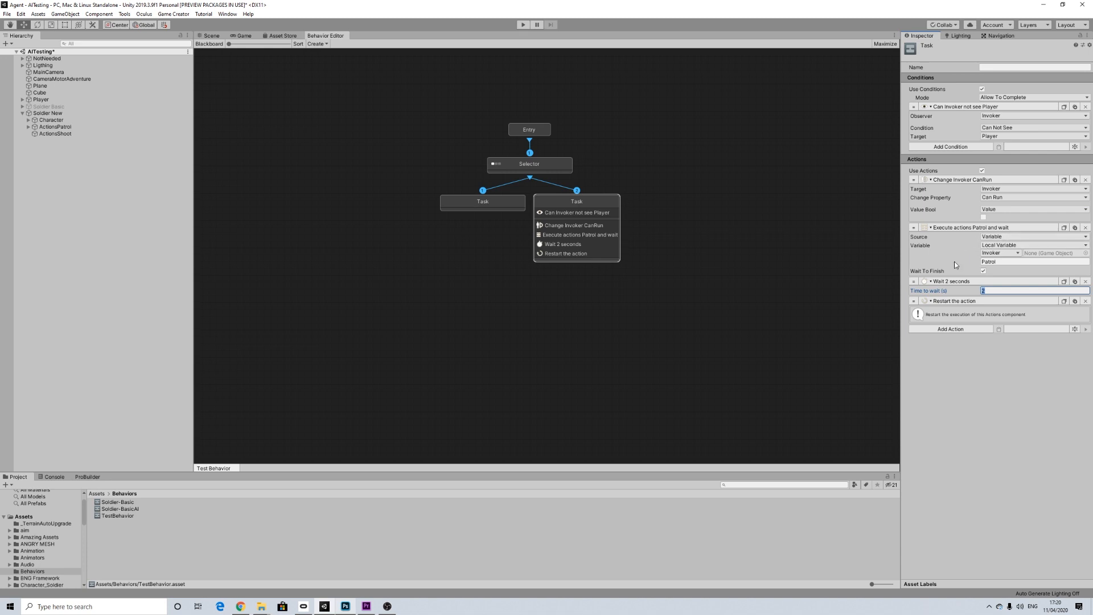
pyautogui.click(989, 290)
# Step: Enable conditions on the first task in Allow To Complete mode and add a Can See condition for the Invoker seeing the Player
pyautogui.click(500, 201)
pyautogui.click(982, 89)
pyautogui.click(991, 98)
pyautogui.click(1008, 117)
pyautogui.click(968, 107)
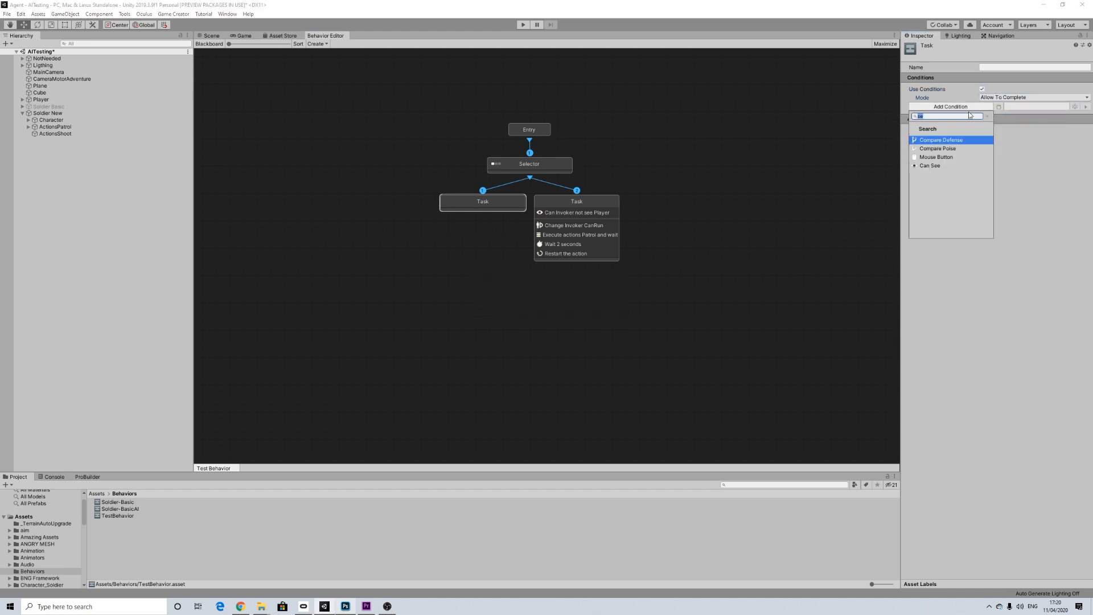
pyautogui.click(929, 165)
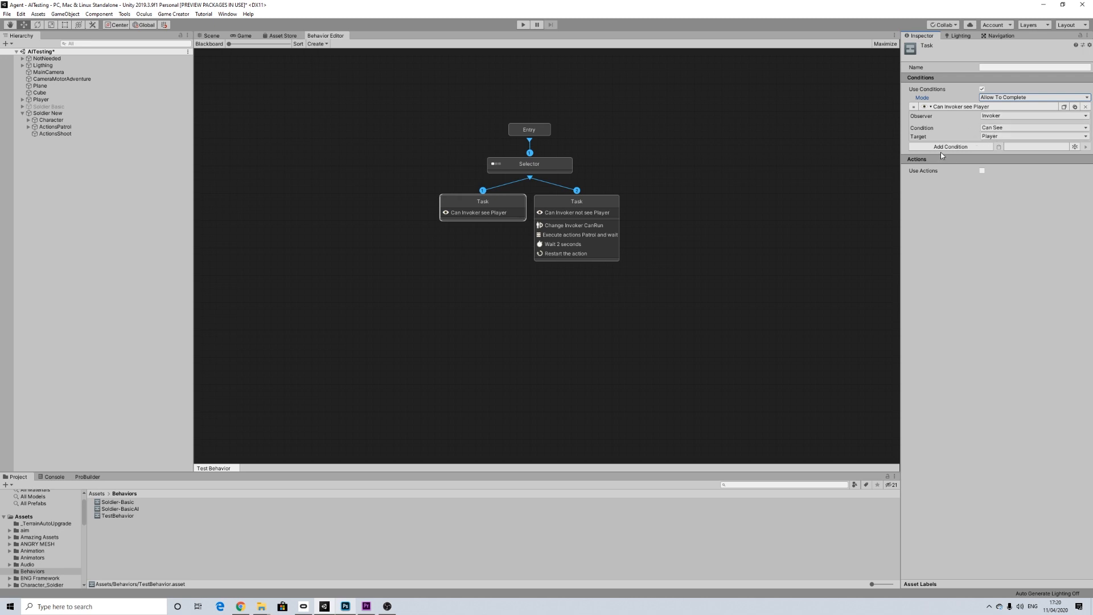
# Step: Enable actions on the first task and add a Change Property character action
pyautogui.click(983, 170)
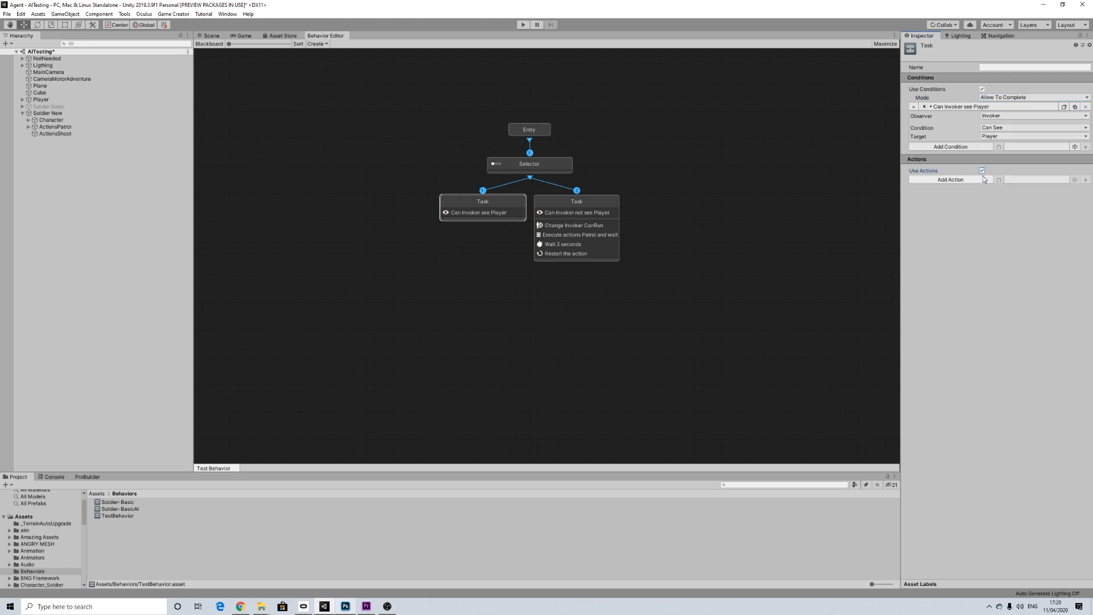
pyautogui.click(974, 180)
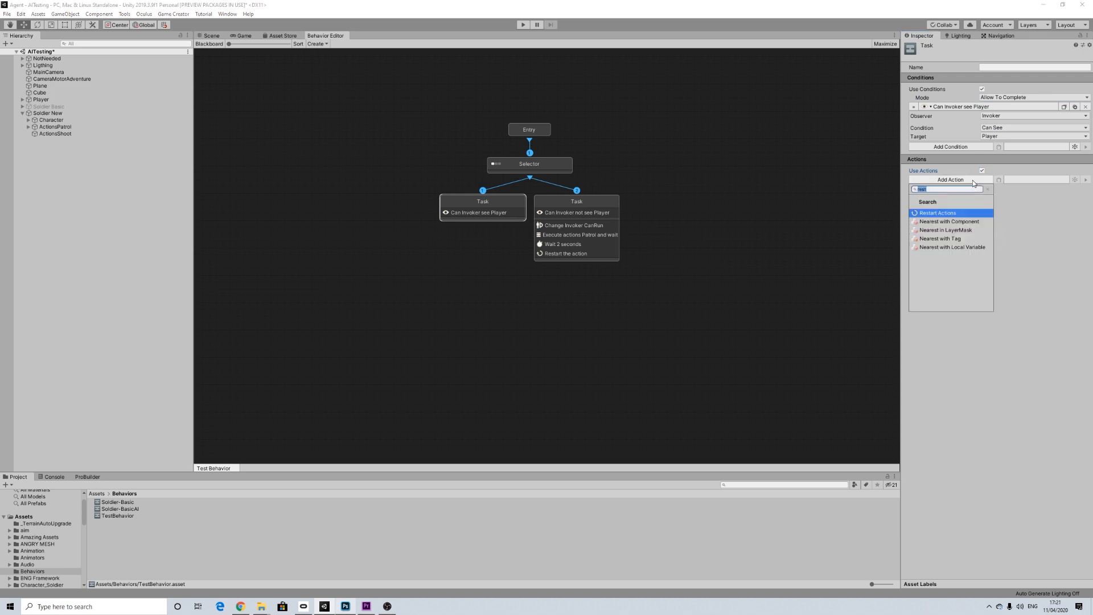
pyautogui.press('BackSpace')
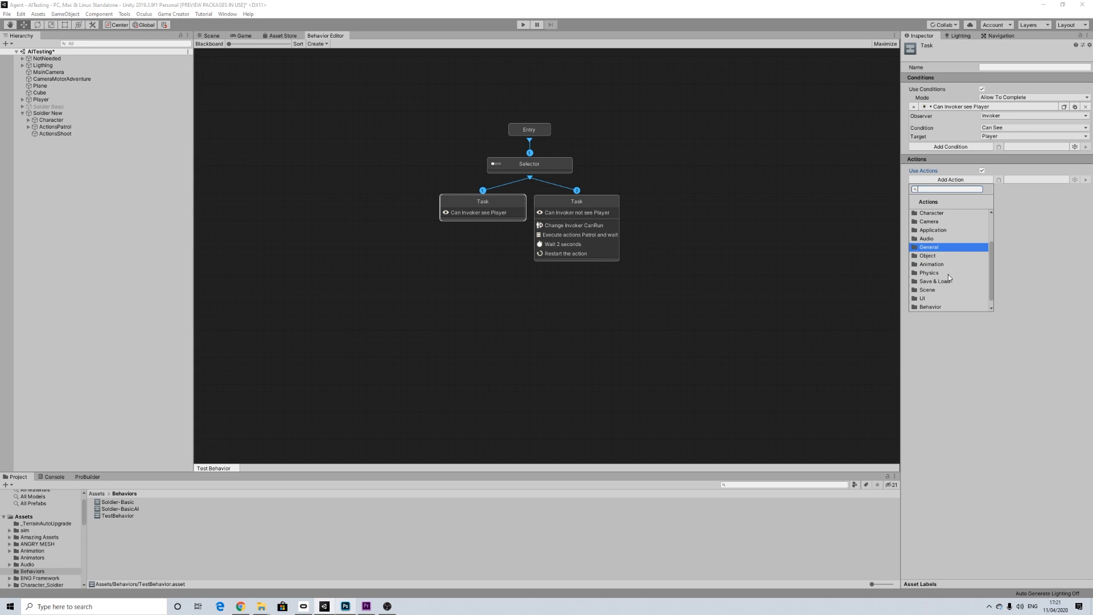
pyautogui.scroll(-1, 944, 280)
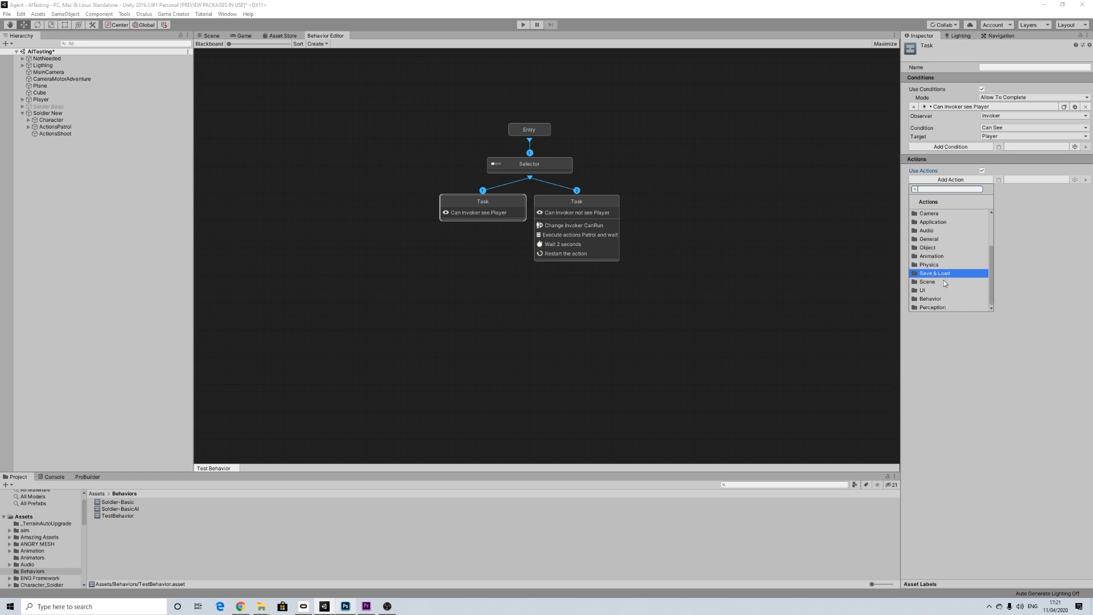
pyautogui.scroll(3, 945, 267)
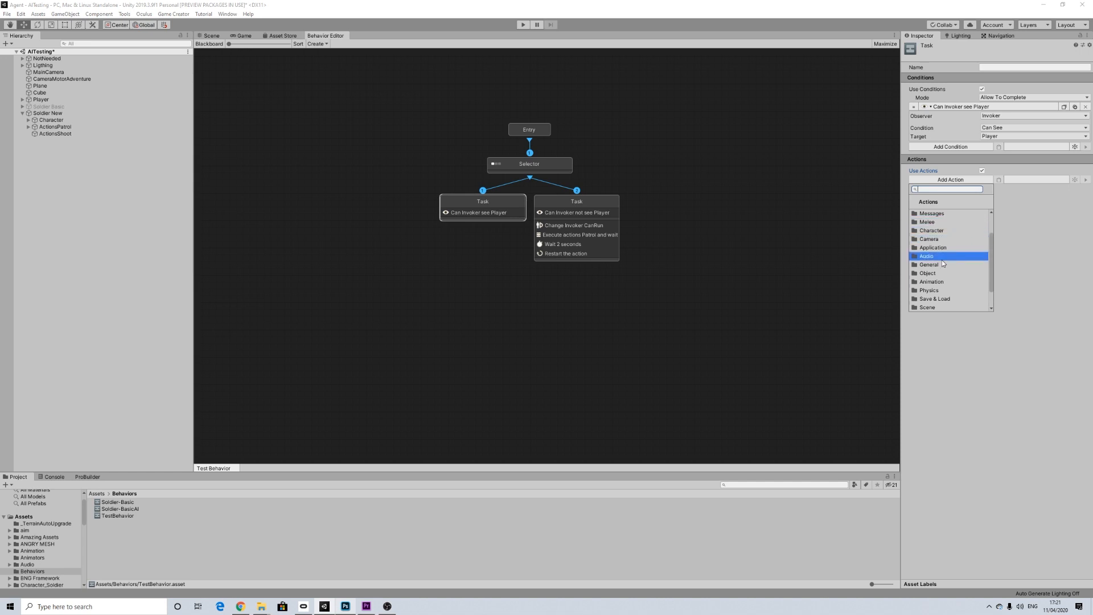
pyautogui.scroll(-3, 939, 288)
pyautogui.scroll(7, 941, 265)
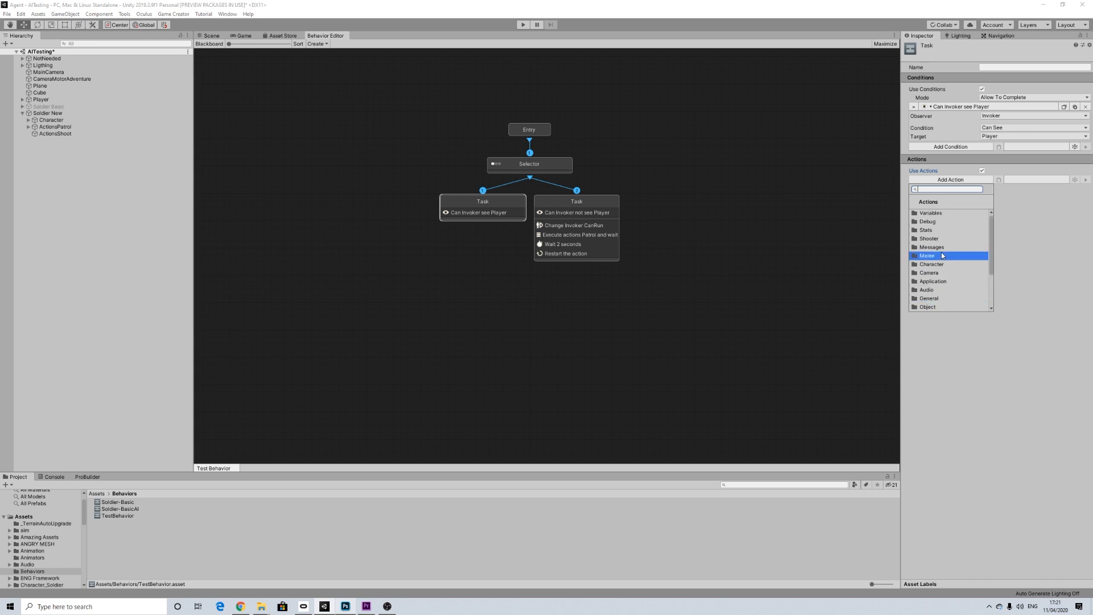
pyautogui.click(939, 266)
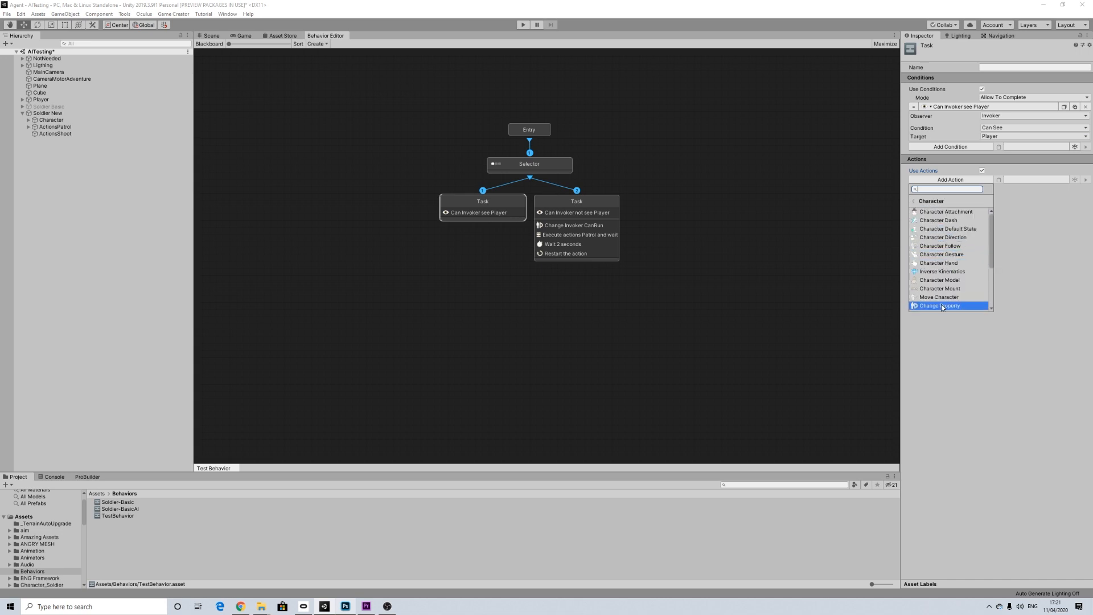
pyautogui.click(941, 304)
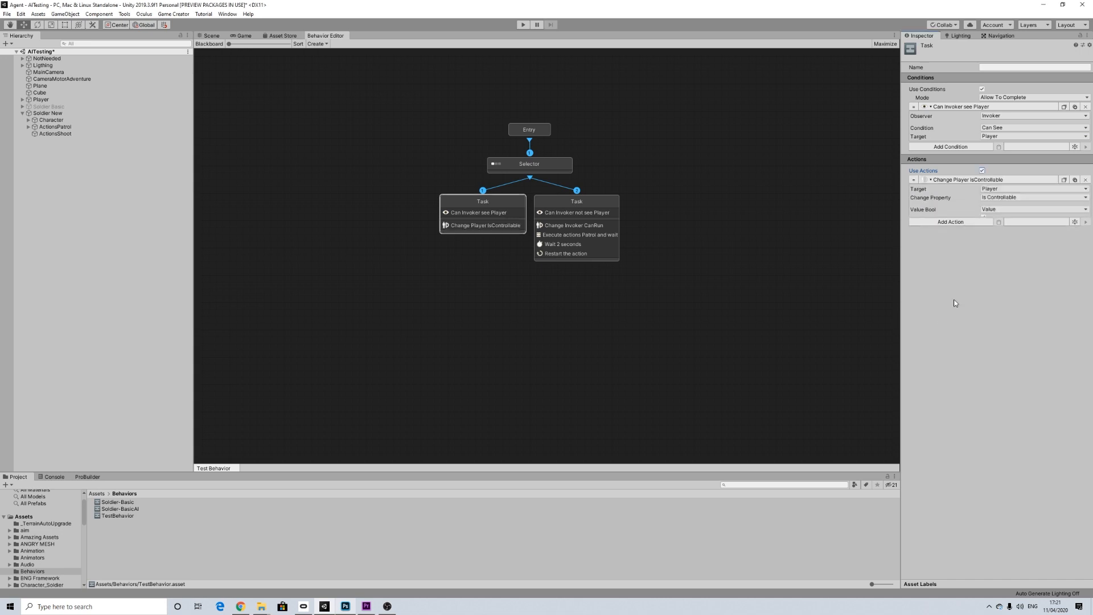
# Step: Set the Change Property action's target to Invoker and its property to Can Run
pyautogui.click(996, 192)
pyautogui.click(1007, 215)
pyautogui.click(1000, 197)
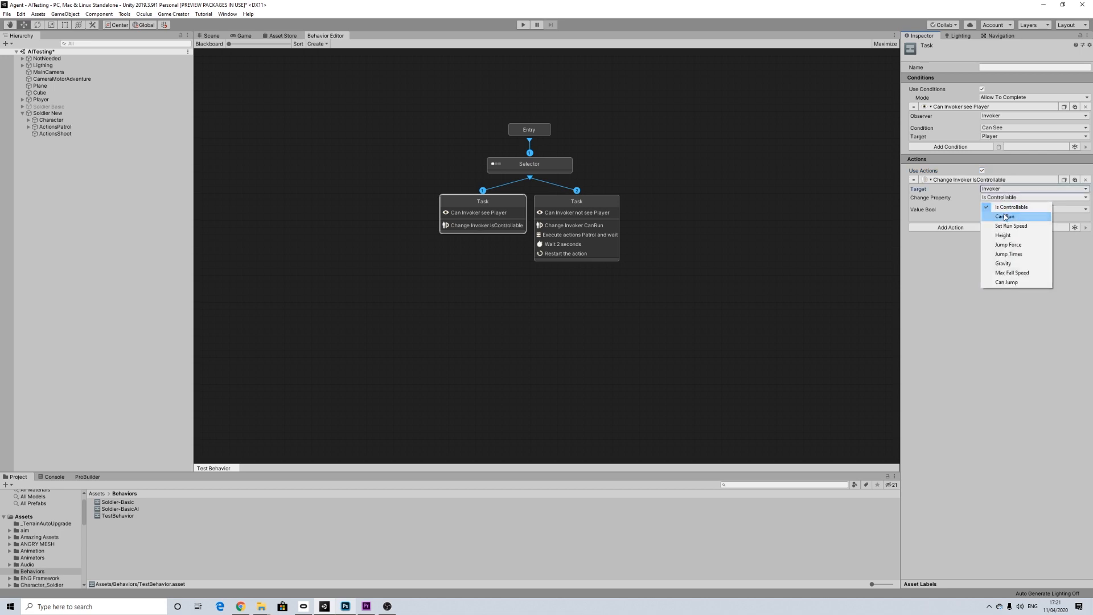
pyautogui.click(1005, 217)
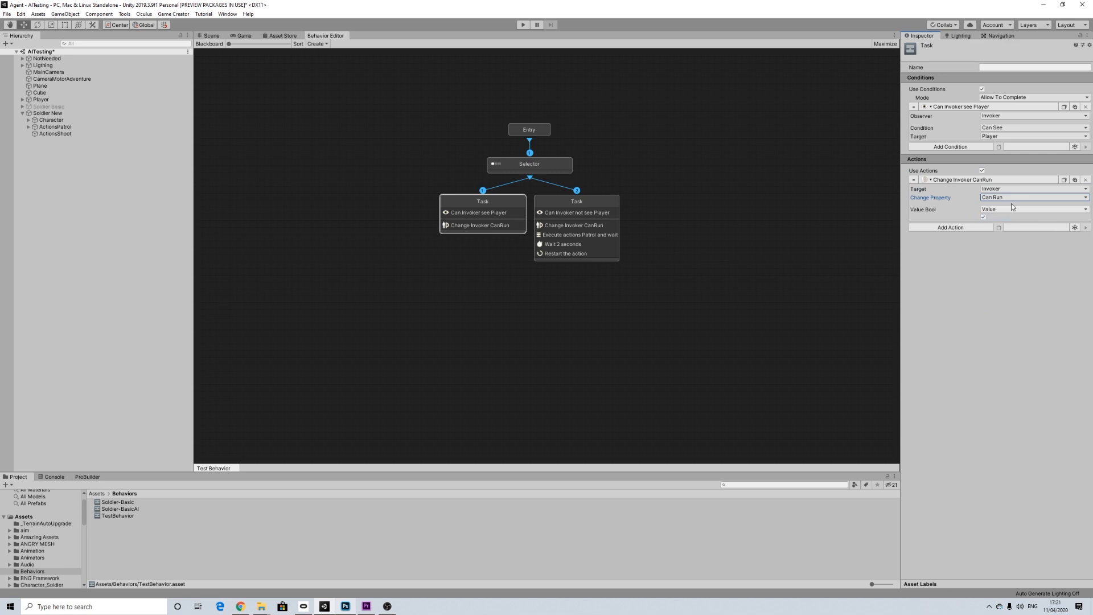
# Step: Add a Character Gesture action to the first task with the Invoker as its character
pyautogui.click(967, 228)
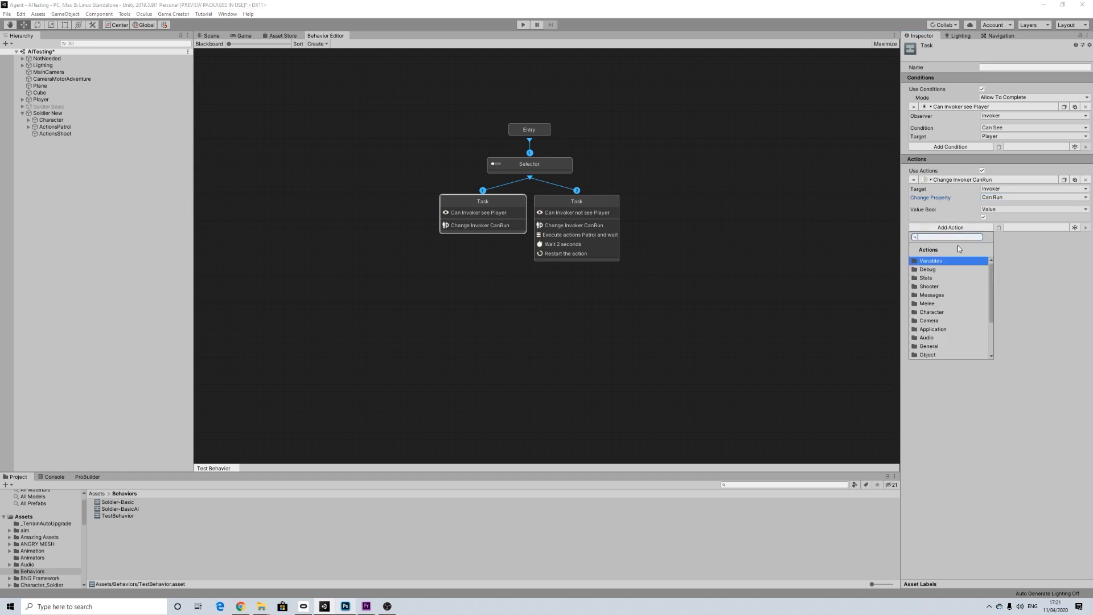
pyautogui.write('gest')
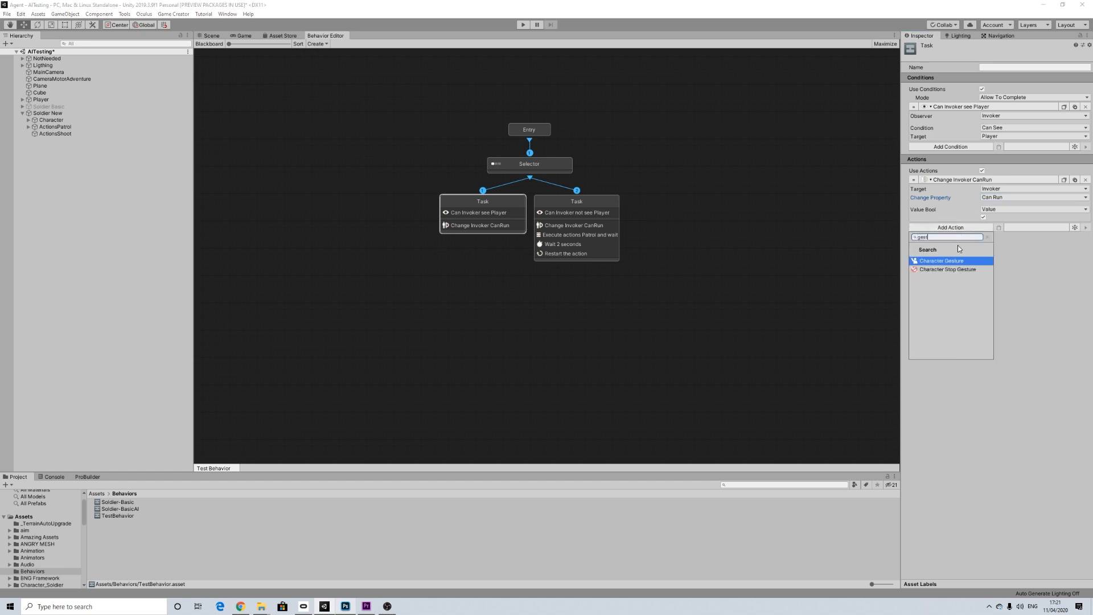
pyautogui.click(946, 261)
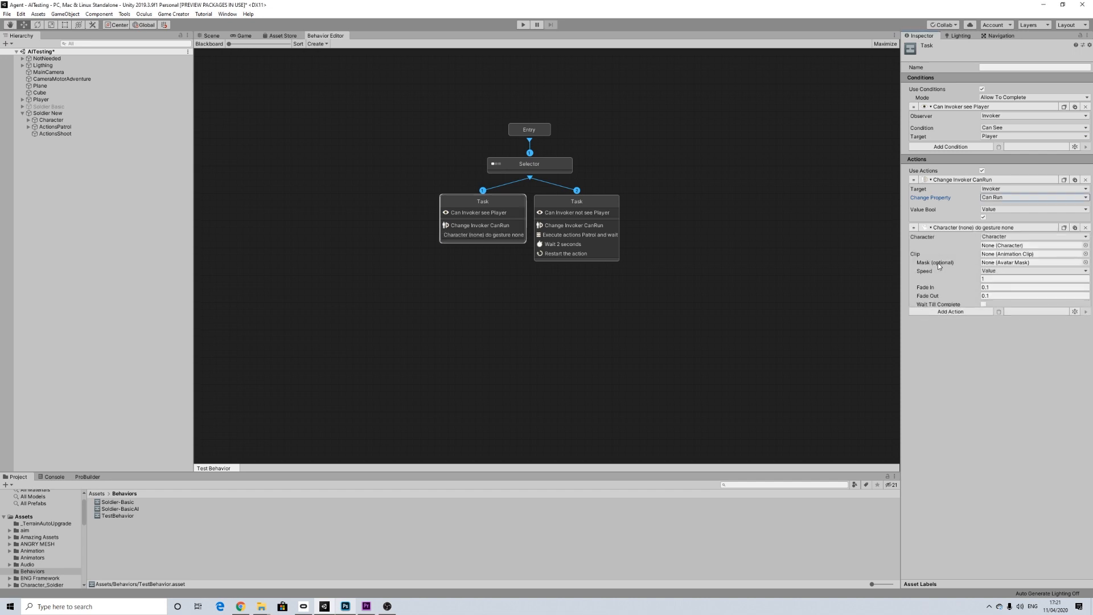
pyautogui.click(1004, 237)
pyautogui.click(1004, 256)
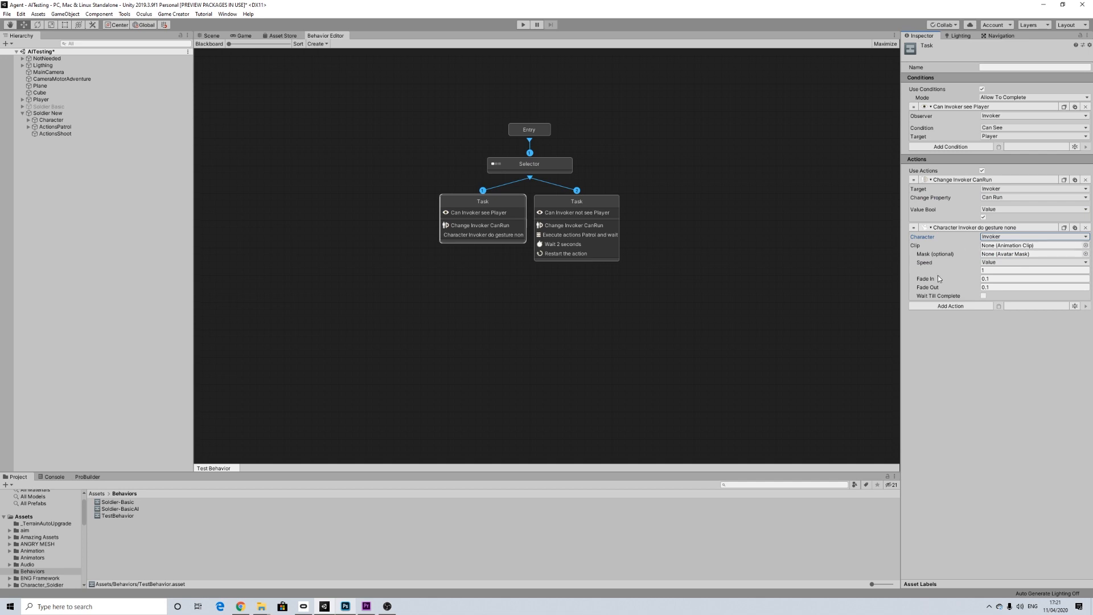
# Step: Assign the State@wave animation clip to the Invoker's gesture action
pyautogui.click(1086, 245)
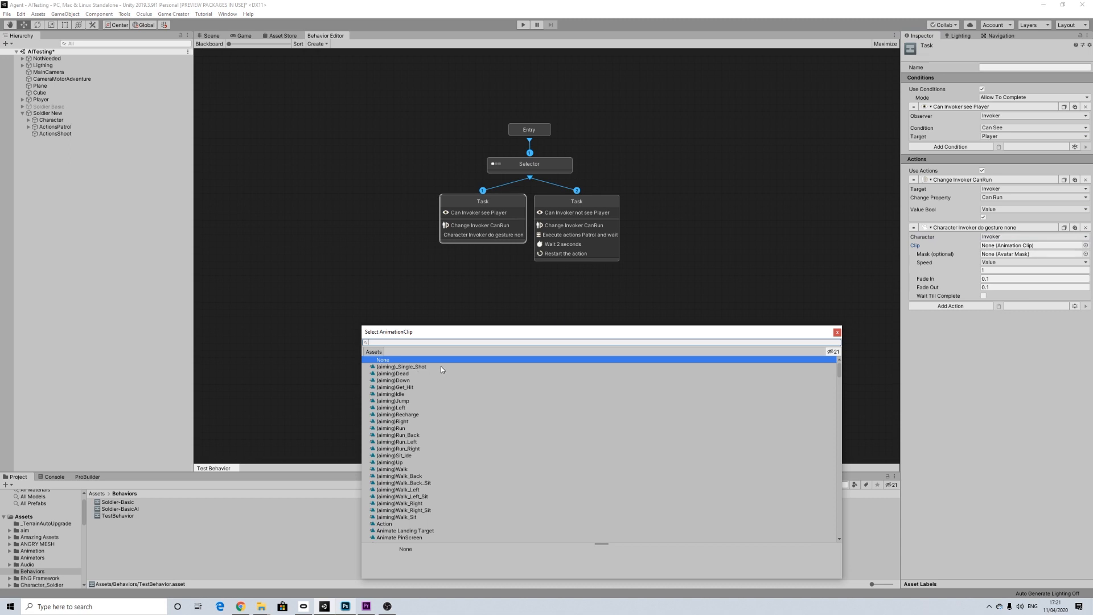
pyautogui.write('sate')
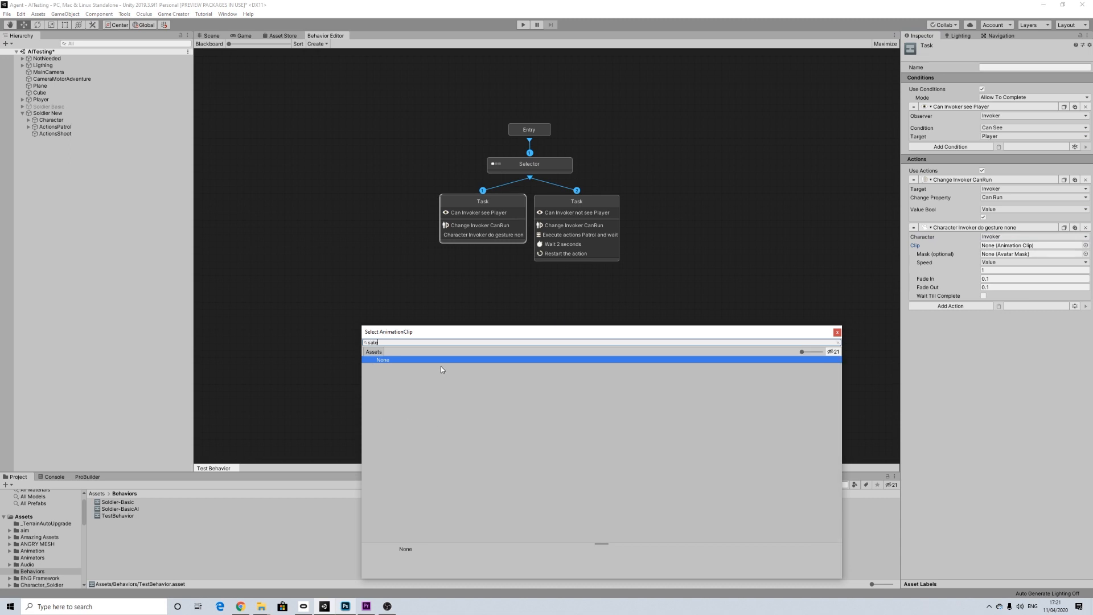
pyautogui.press('BackSpace')
pyautogui.press('BackSpace')
pyautogui.press('BackSpace')
pyautogui.write('tate')
pyautogui.click(400, 367)
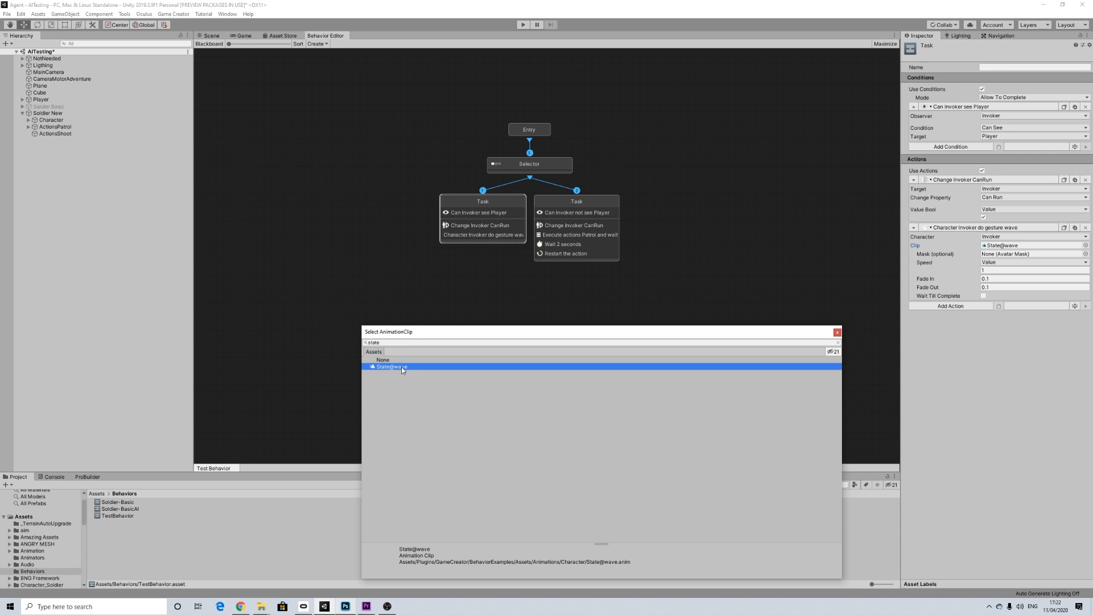
pyautogui.doubleClick(401, 367)
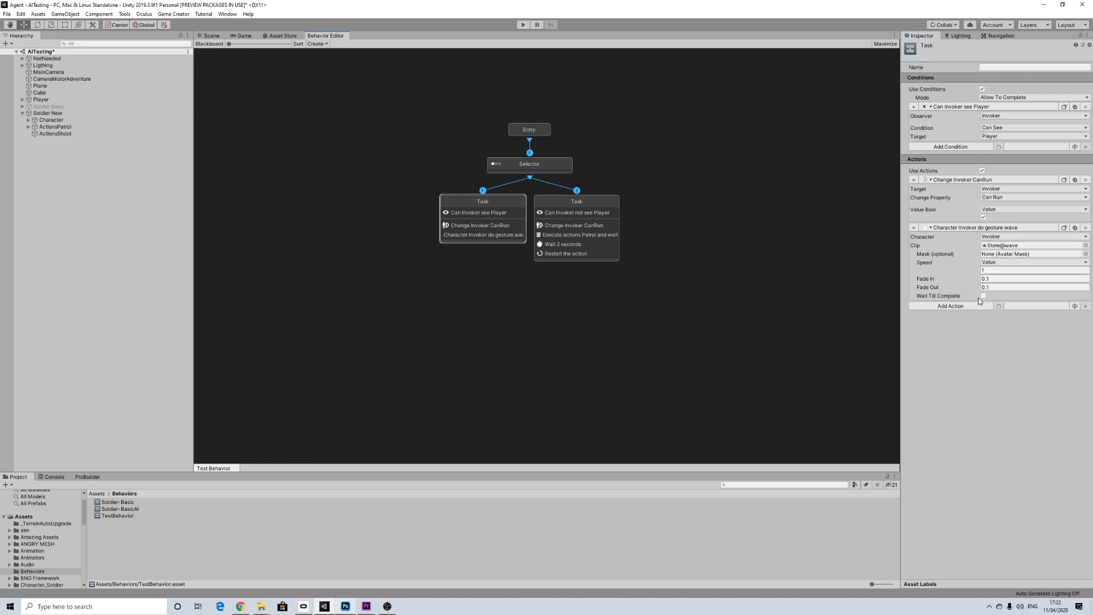
# Step: Add a Simple Message action with the message "Stop!" after the gesture
pyautogui.click(952, 307)
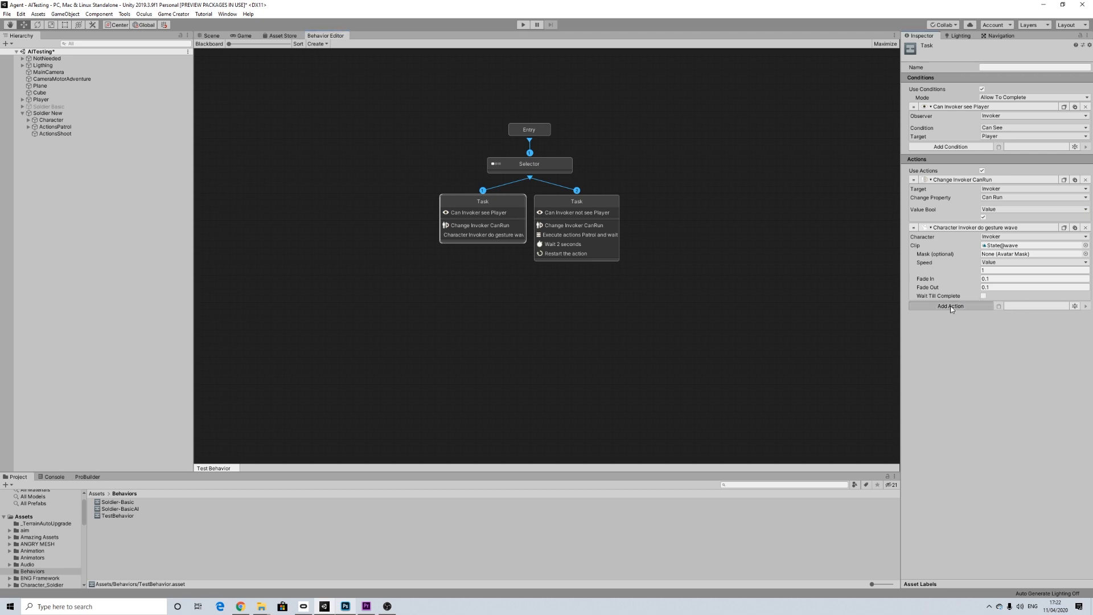
pyautogui.write('mess')
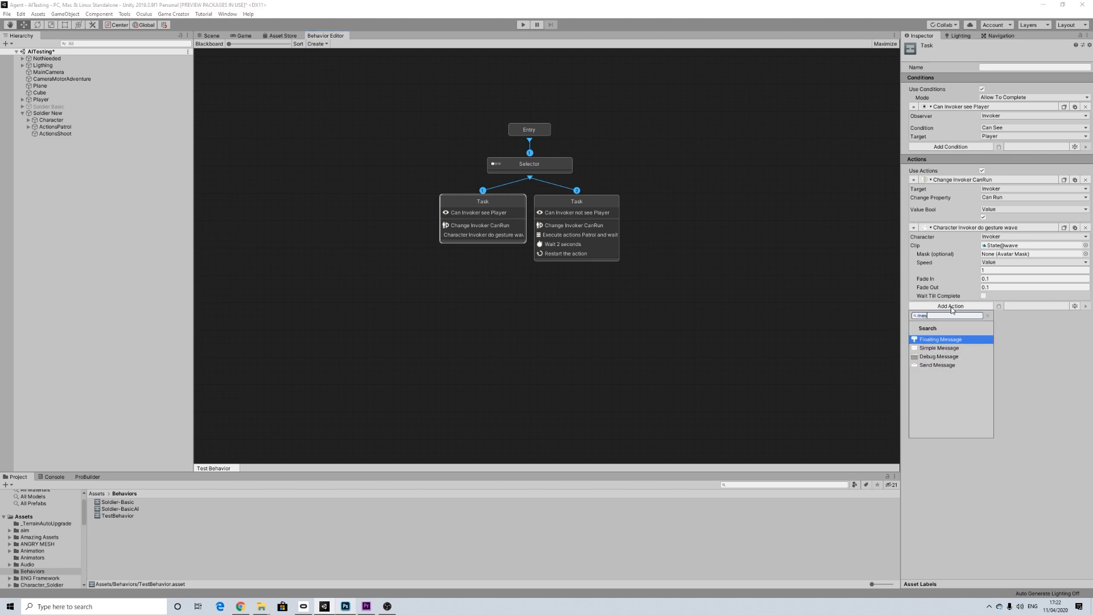
pyautogui.click(942, 349)
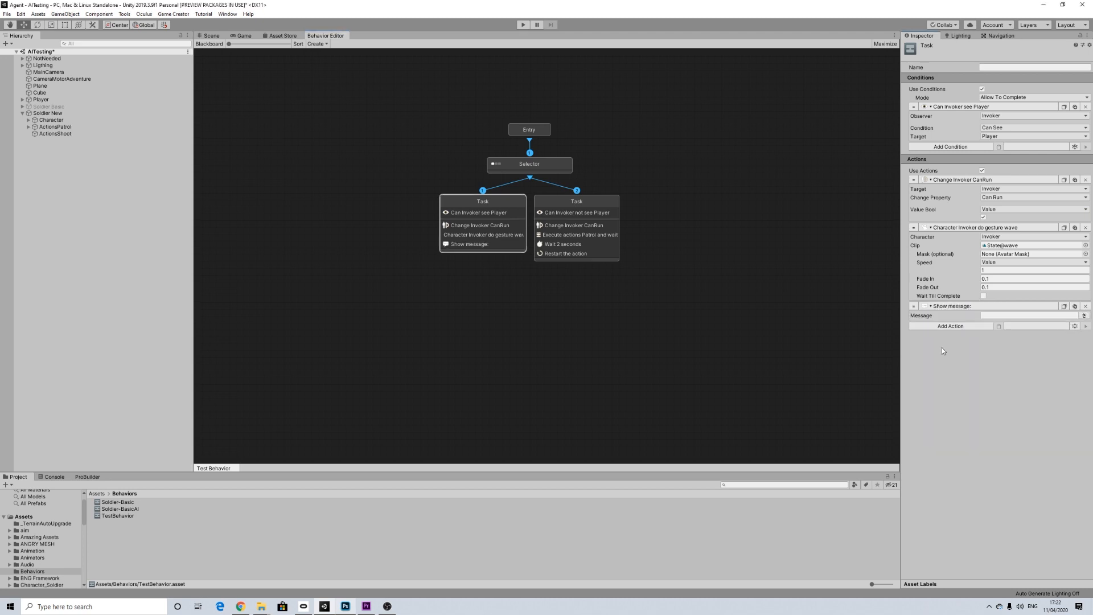
pyautogui.click(989, 317)
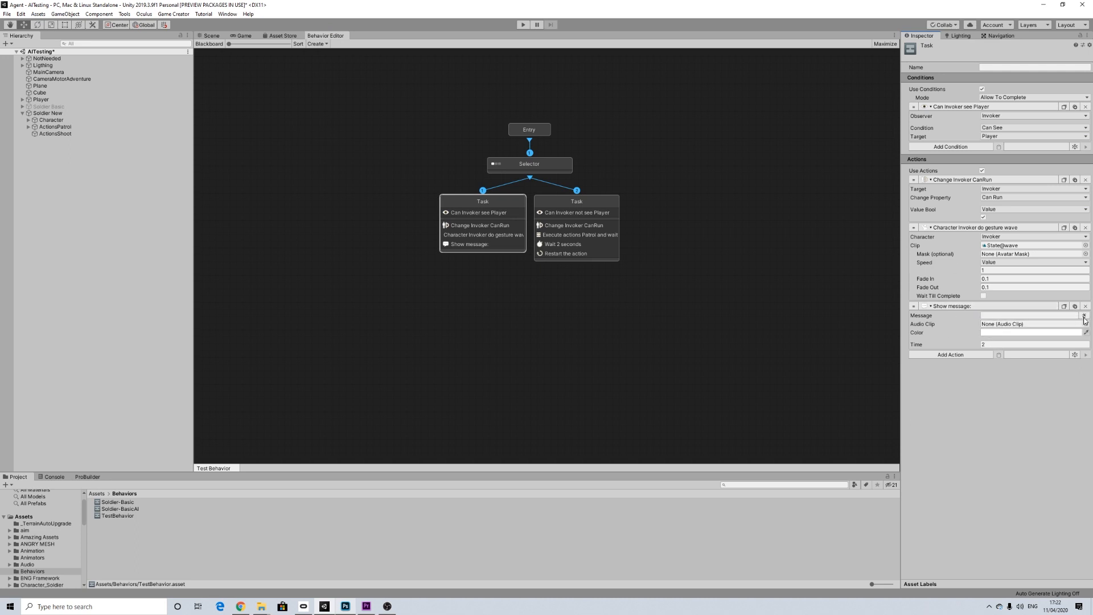
pyautogui.write('Stop!')
# Step: Assign the lowercase "stop!" audio clip to the message action and set its time to 0.9
pyautogui.click(1085, 324)
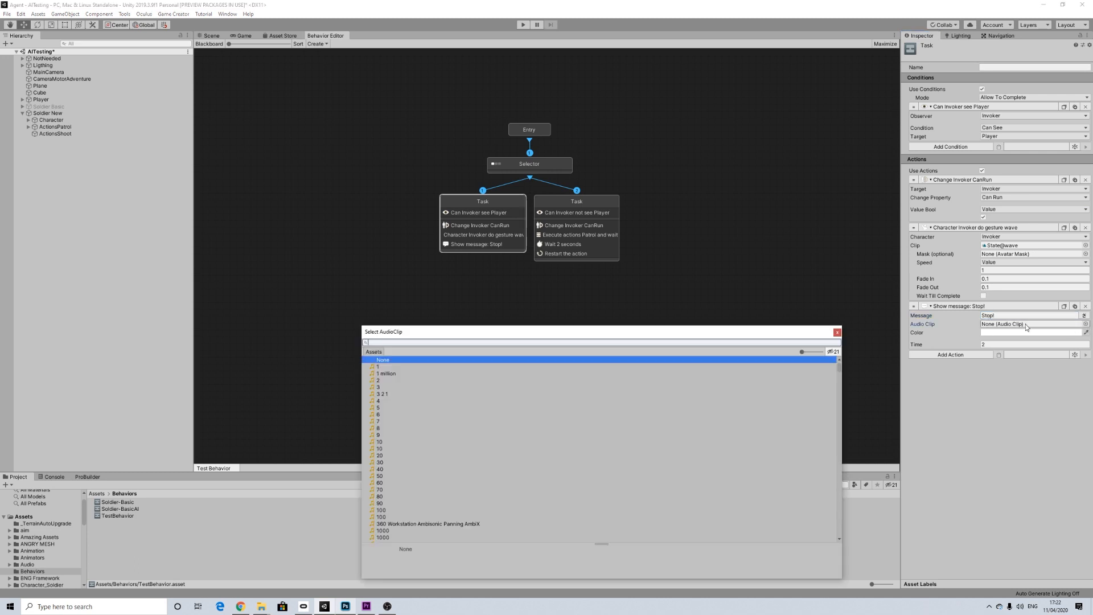
pyautogui.write('stop')
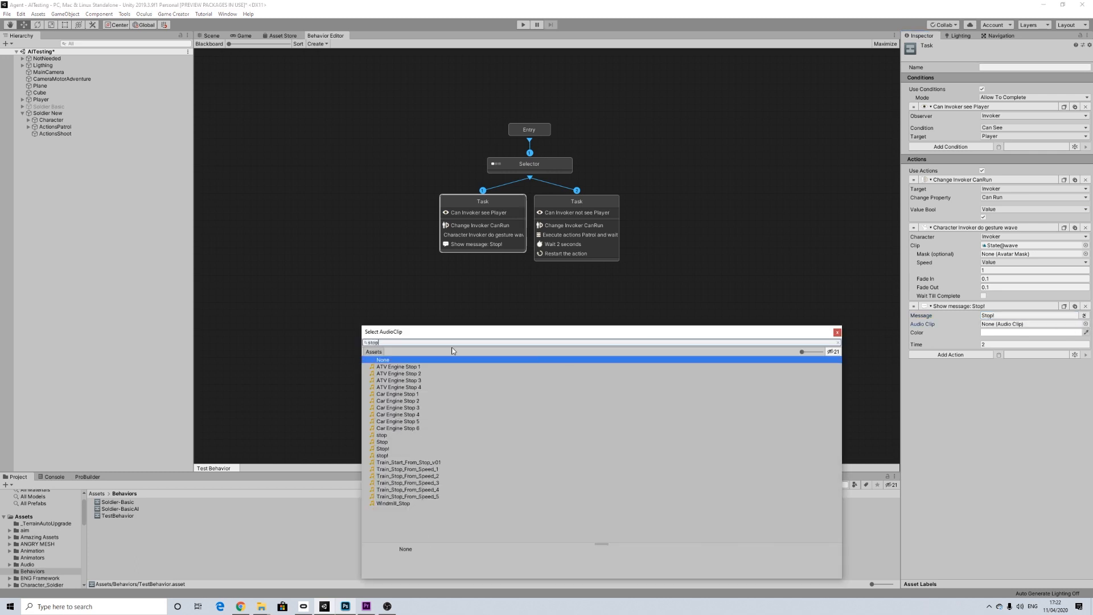
pyautogui.click(383, 455)
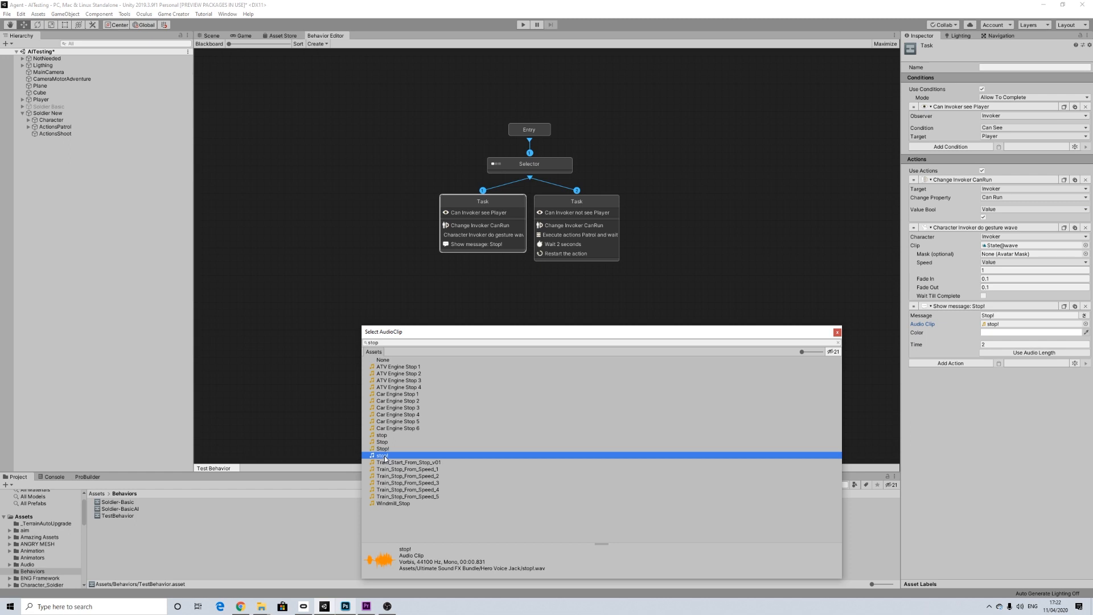
pyautogui.click(837, 332)
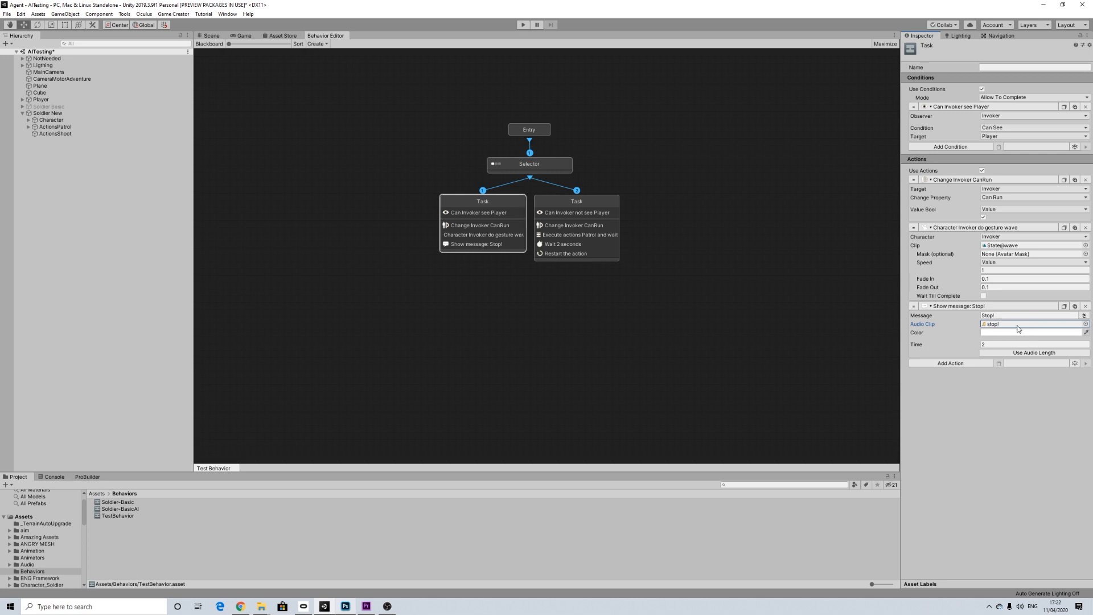
pyautogui.click(967, 346)
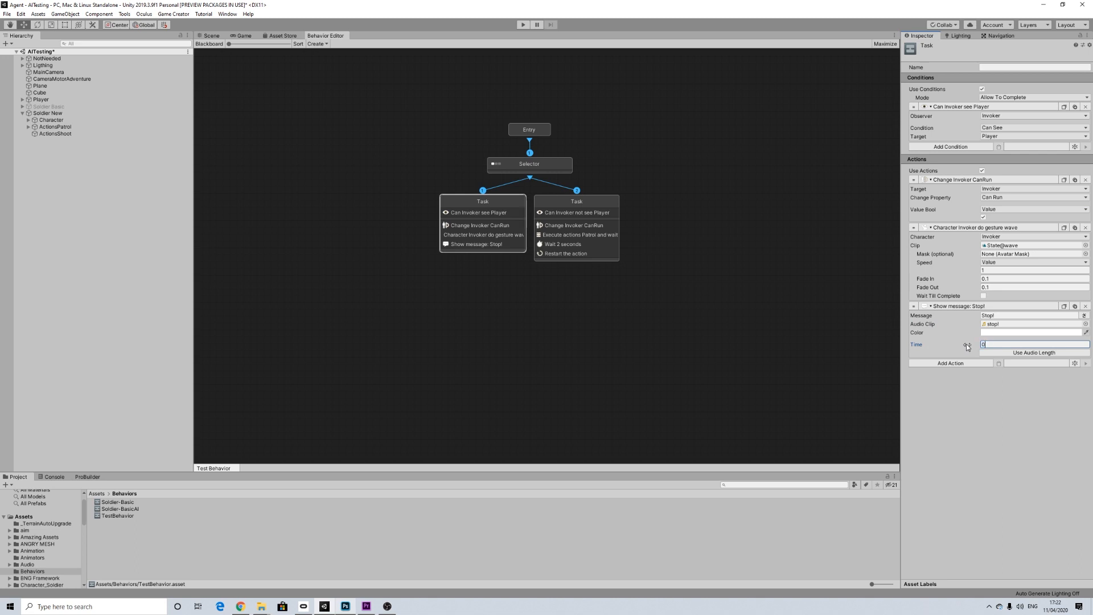
pyautogui.press('Return')
# Step: Add a Give Ammo action to the first task with the Invoker as the shooter
pyautogui.click(950, 363)
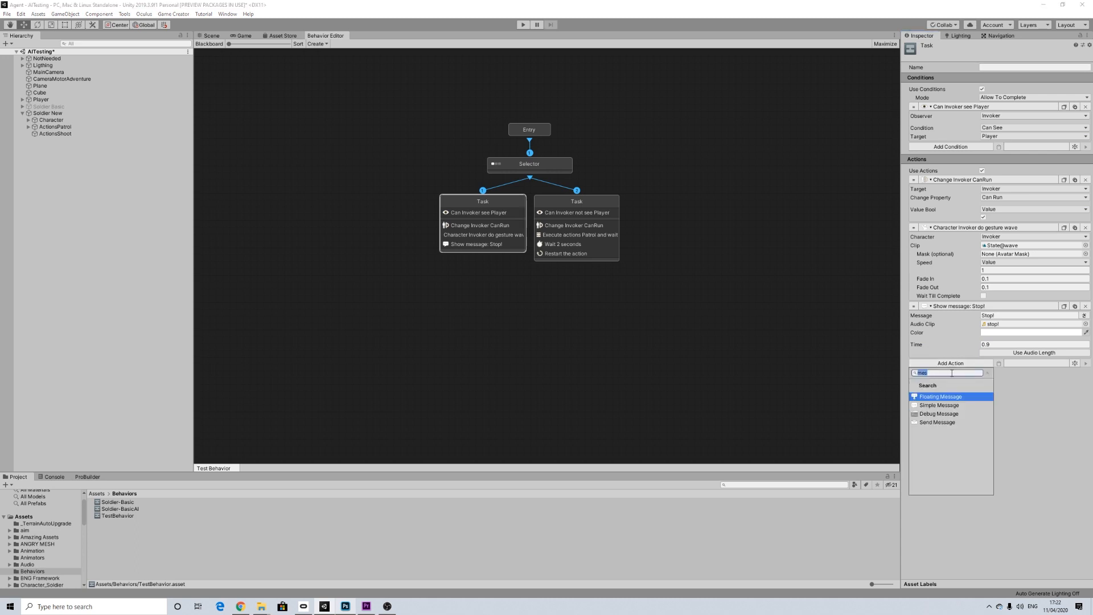
pyautogui.write('ammo')
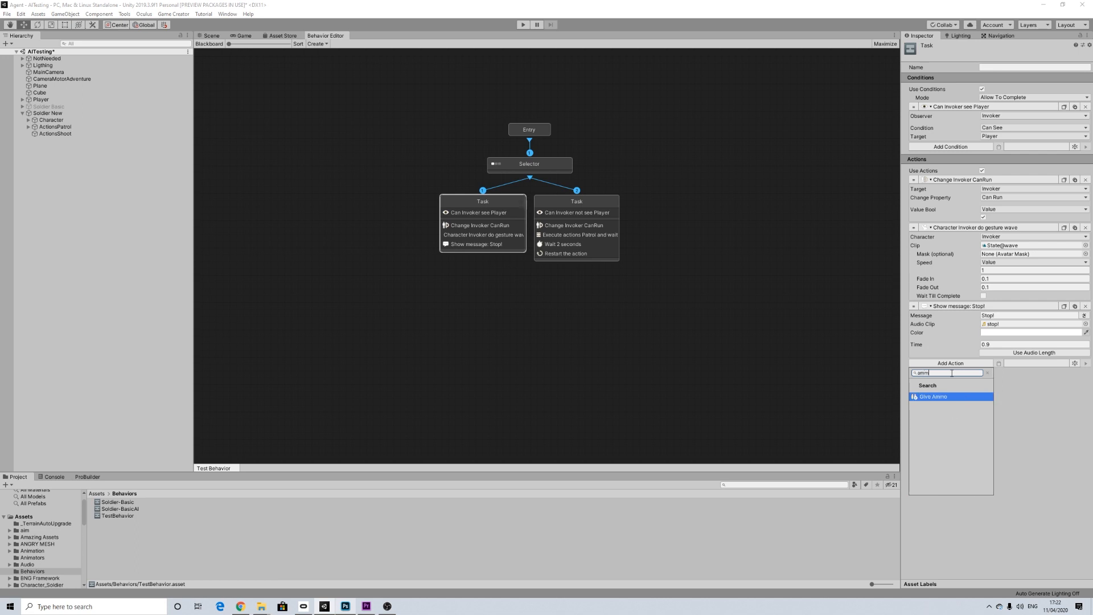
pyautogui.press('Return')
pyautogui.click(1000, 373)
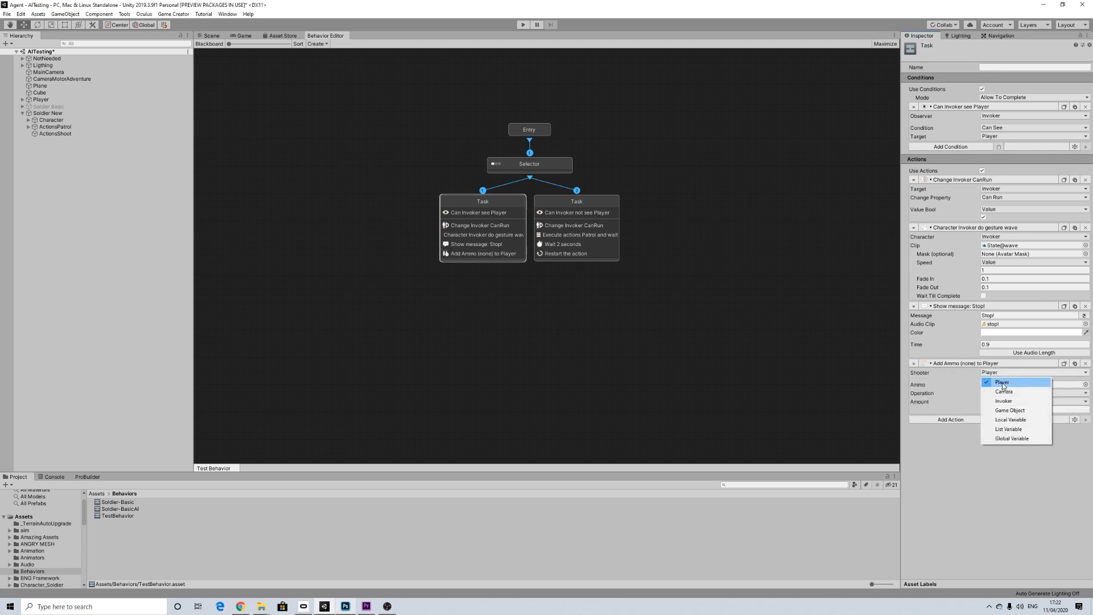
pyautogui.click(994, 392)
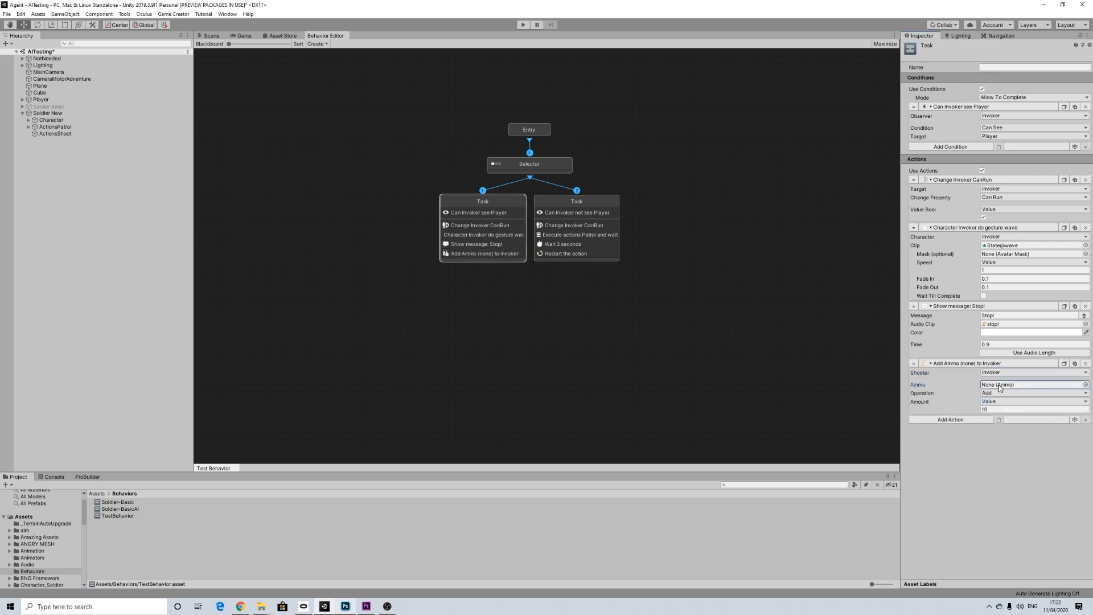
# Step: Set the Give Ammo action to add 50 Bullets
pyautogui.click(1086, 385)
pyautogui.click(381, 374)
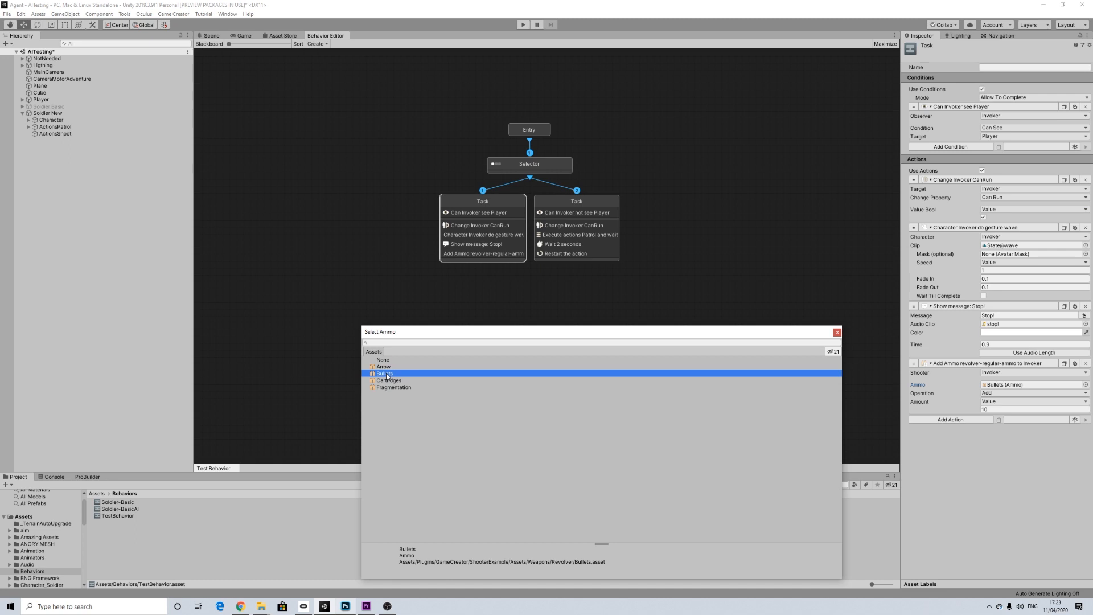
pyautogui.click(838, 335)
pyautogui.moveTo(999, 410); pyautogui.dragTo(959, 413)
pyautogui.write('5')
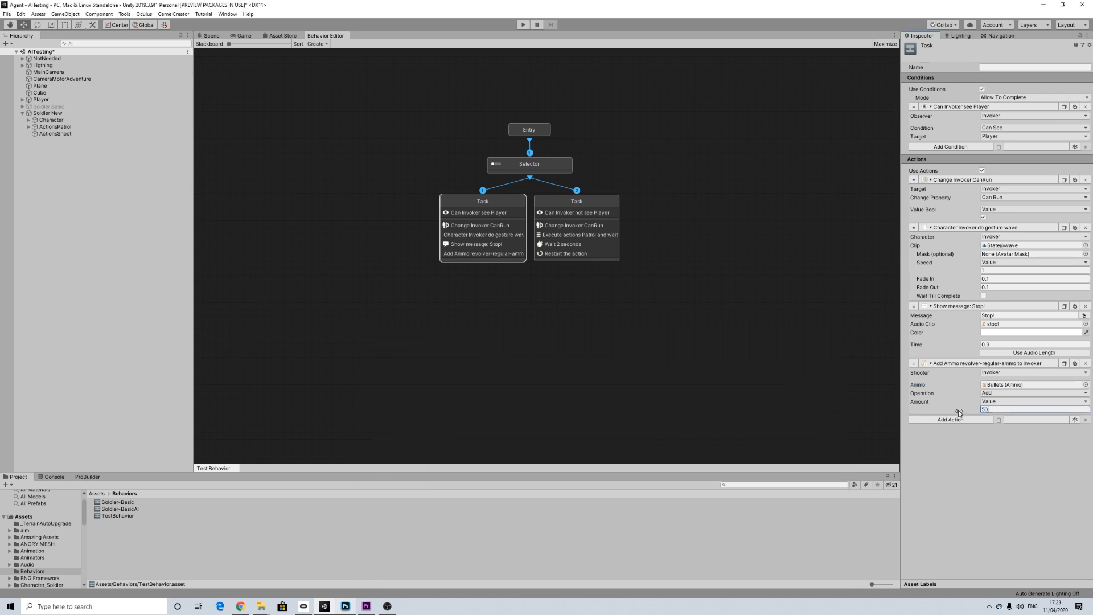
pyautogui.click(1004, 443)
# Step: Add a Draw Weapon action to the first task with the Invoker as the shooter
pyautogui.click(967, 421)
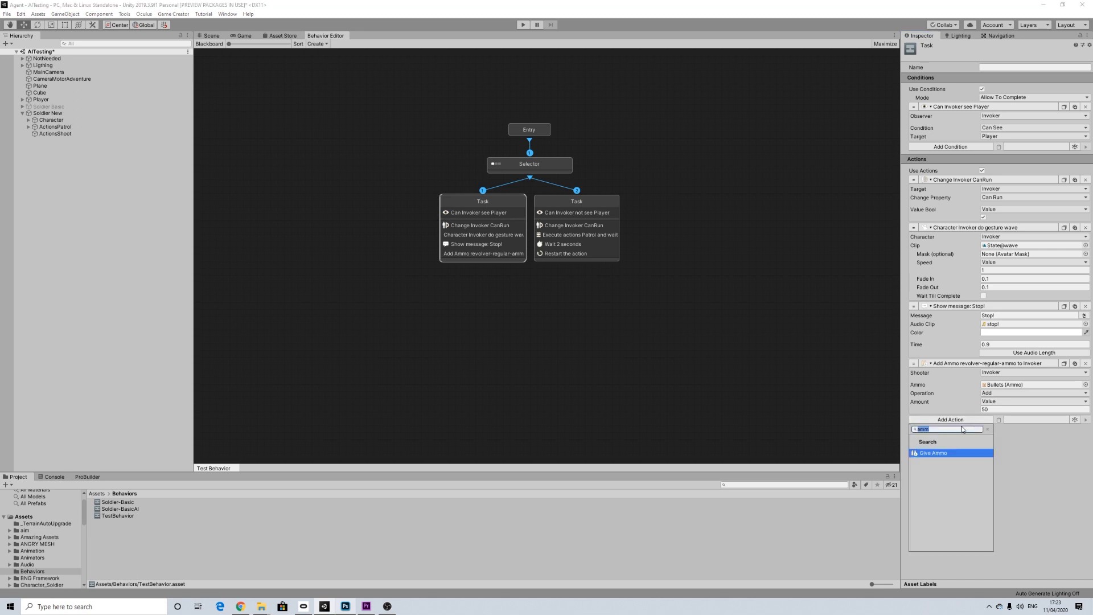
pyautogui.write('dra')
pyautogui.click(945, 453)
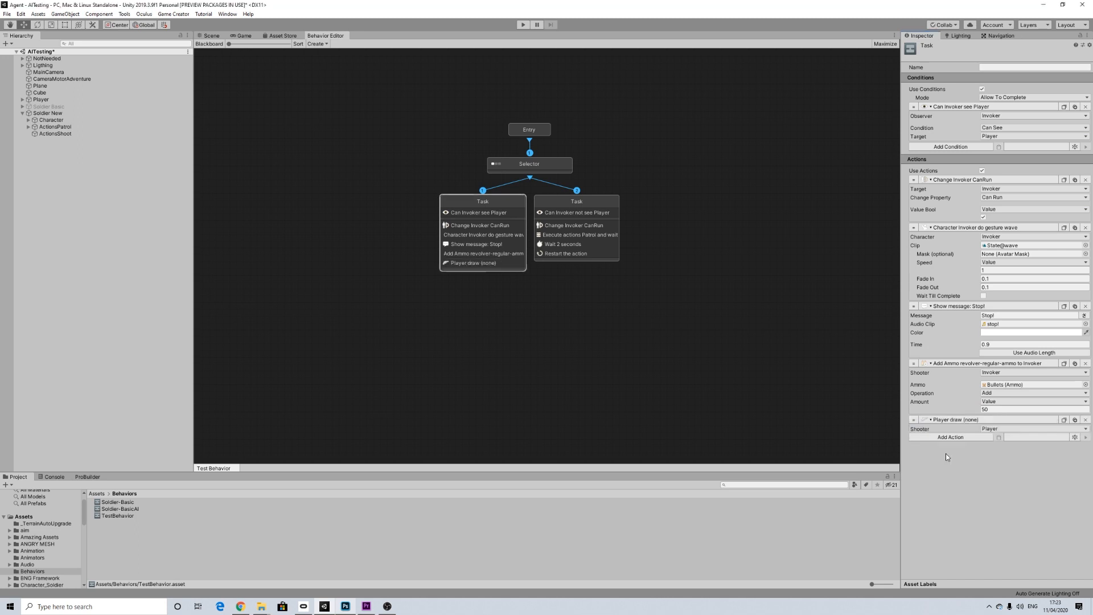
pyautogui.click(997, 430)
pyautogui.click(994, 453)
pyautogui.click(989, 430)
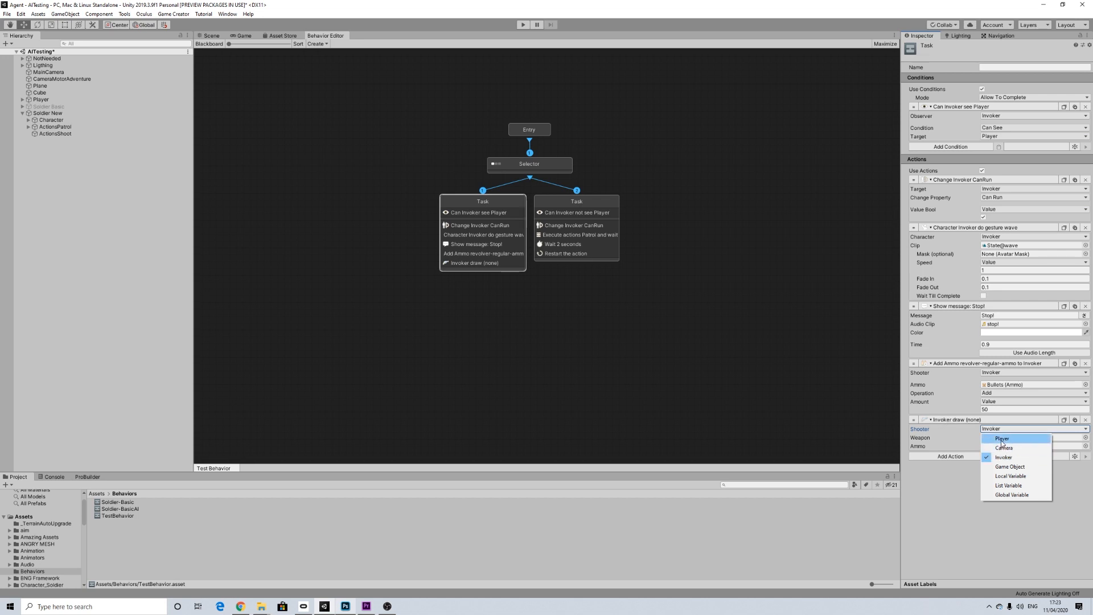
pyautogui.click(1002, 441)
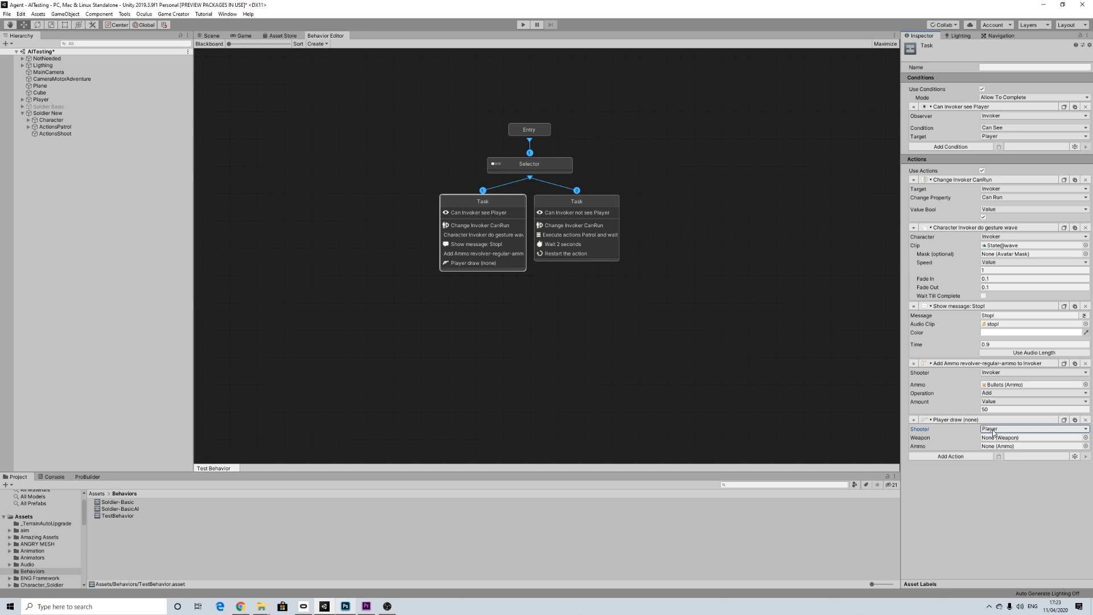
pyautogui.click(994, 433)
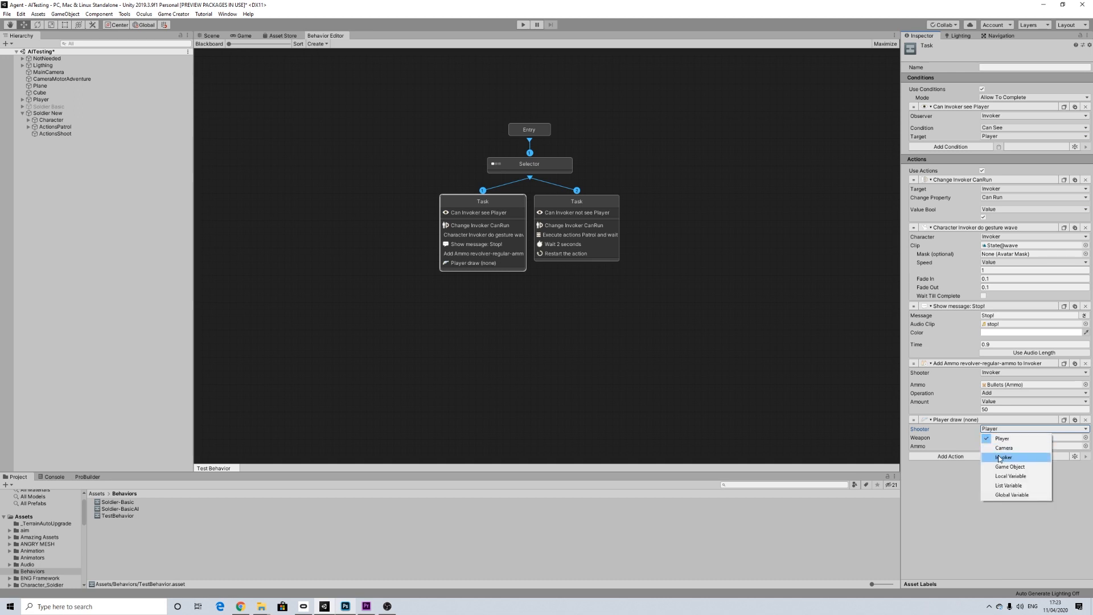
pyautogui.click(1001, 458)
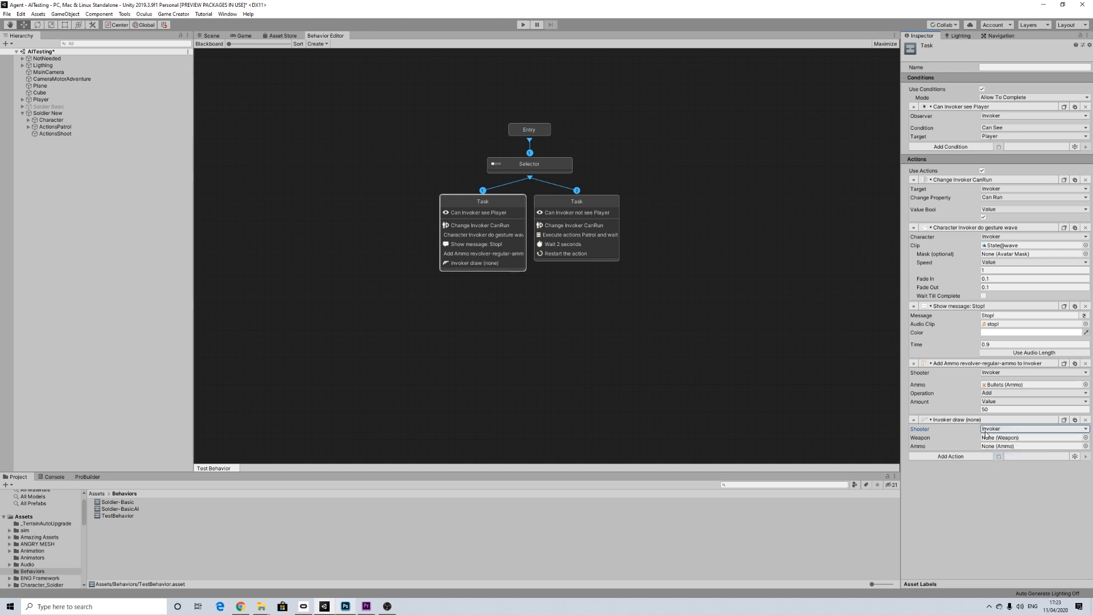
# Step: Set the weapon of the Draw Weapon action to Revolver
pyautogui.click(1086, 438)
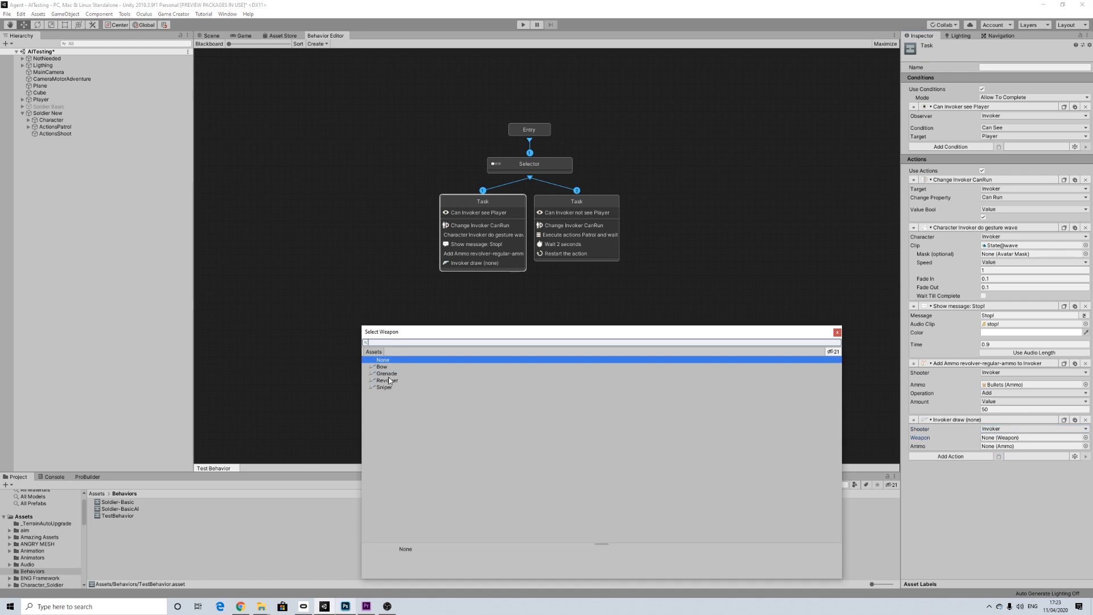
pyautogui.click(389, 381)
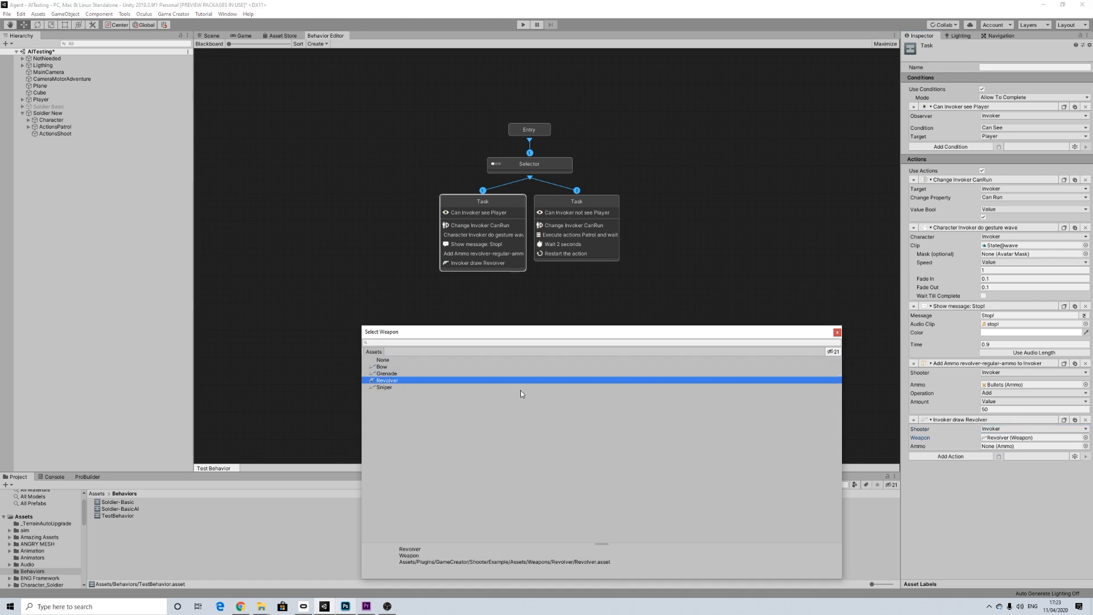
pyautogui.click(837, 333)
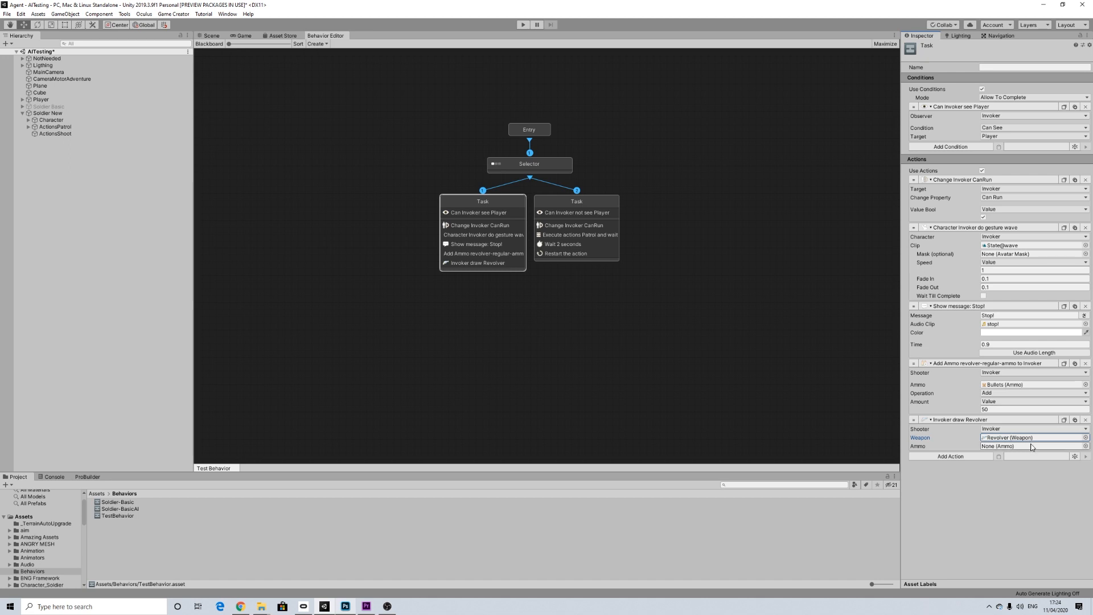
# Step: Add an Execute Actions action that takes its source from a local variable on the Invoker
pyautogui.click(964, 459)
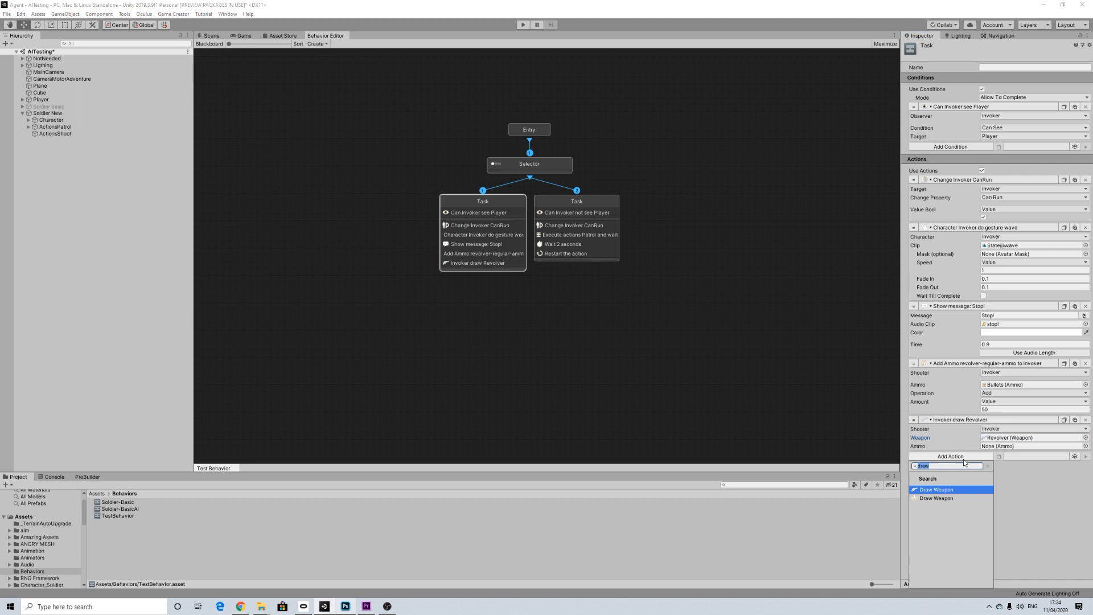
pyautogui.write('ex')
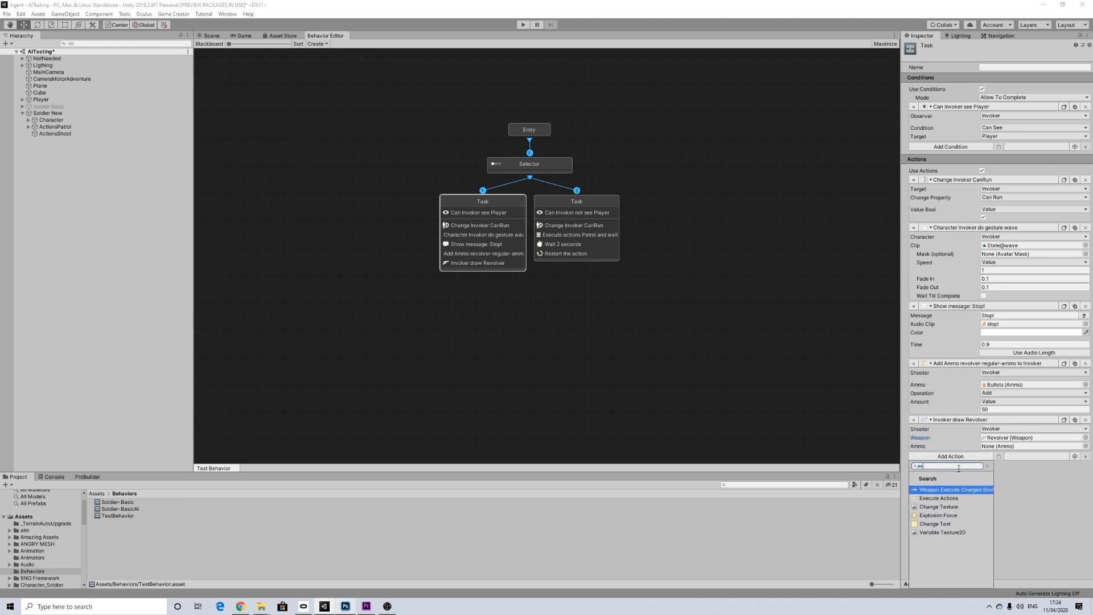
pyautogui.click(941, 499)
pyautogui.click(1005, 466)
pyautogui.click(1004, 485)
pyautogui.click(1000, 482)
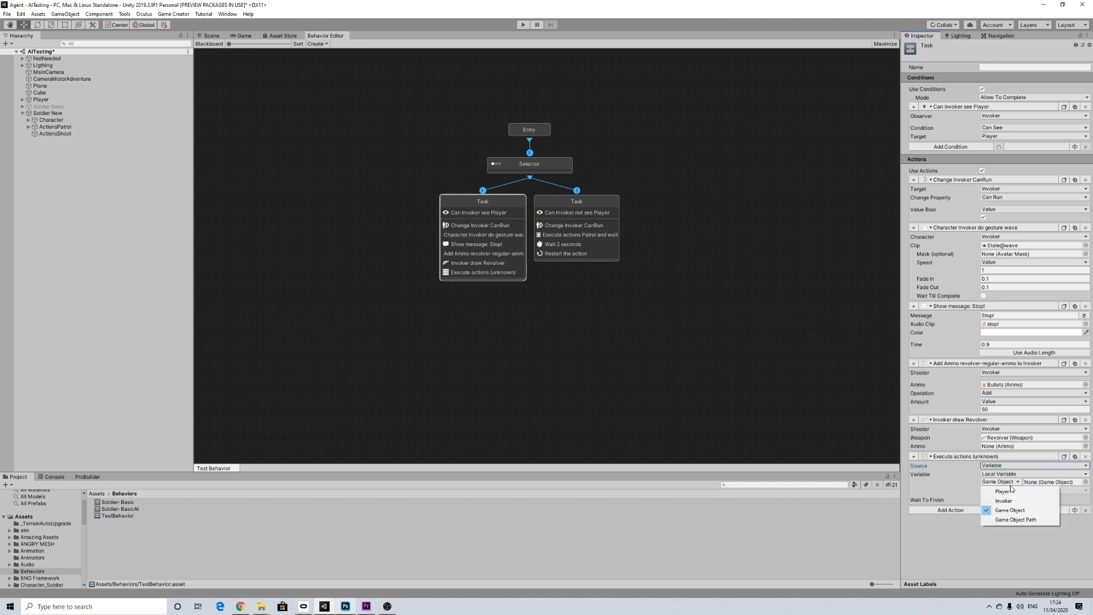
pyautogui.click(1005, 501)
# Step: Name the Execute Actions variable ActionsShoot and enable Wait To Finish
pyautogui.click(1003, 491)
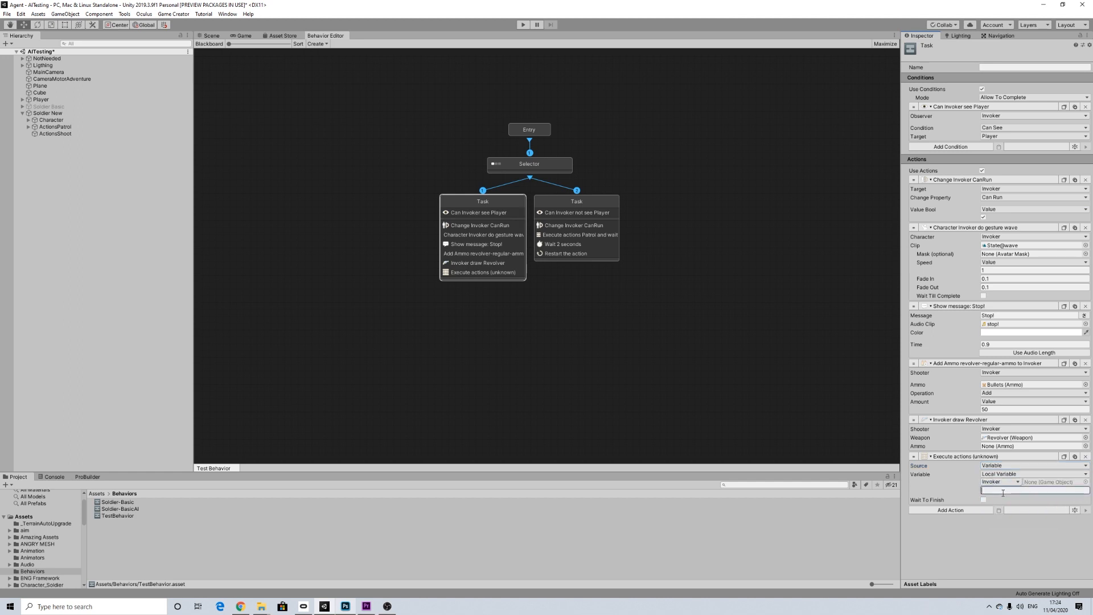
pyautogui.write('ActionsShoot')
pyautogui.click(985, 500)
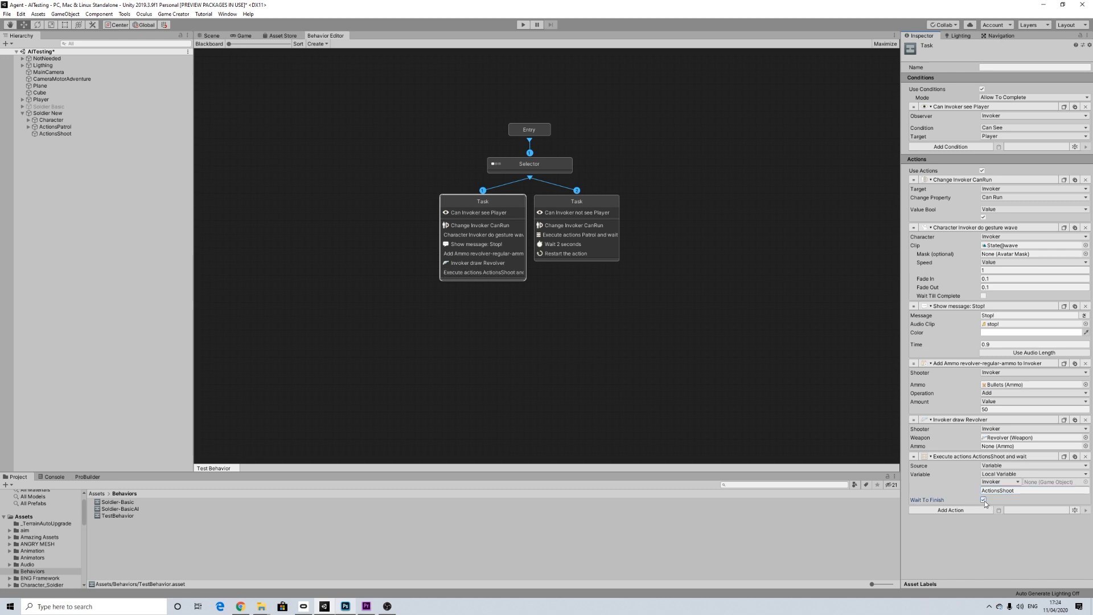
# Step: Review the actions on ActionsShoot and the soldier Character's components, returning to the first task
pyautogui.click(61, 133)
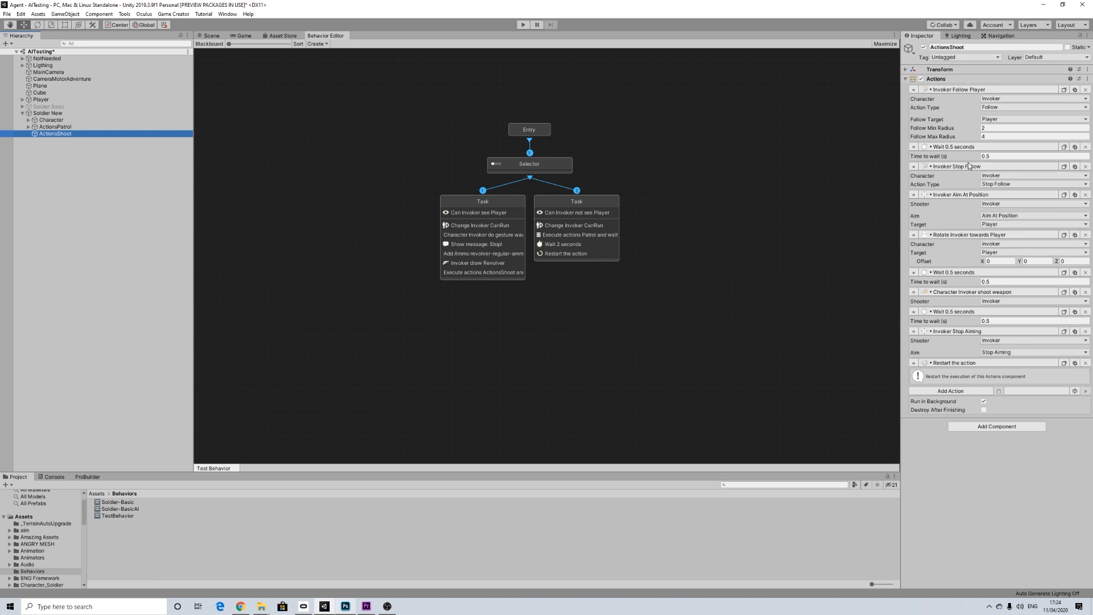
pyautogui.click(56, 122)
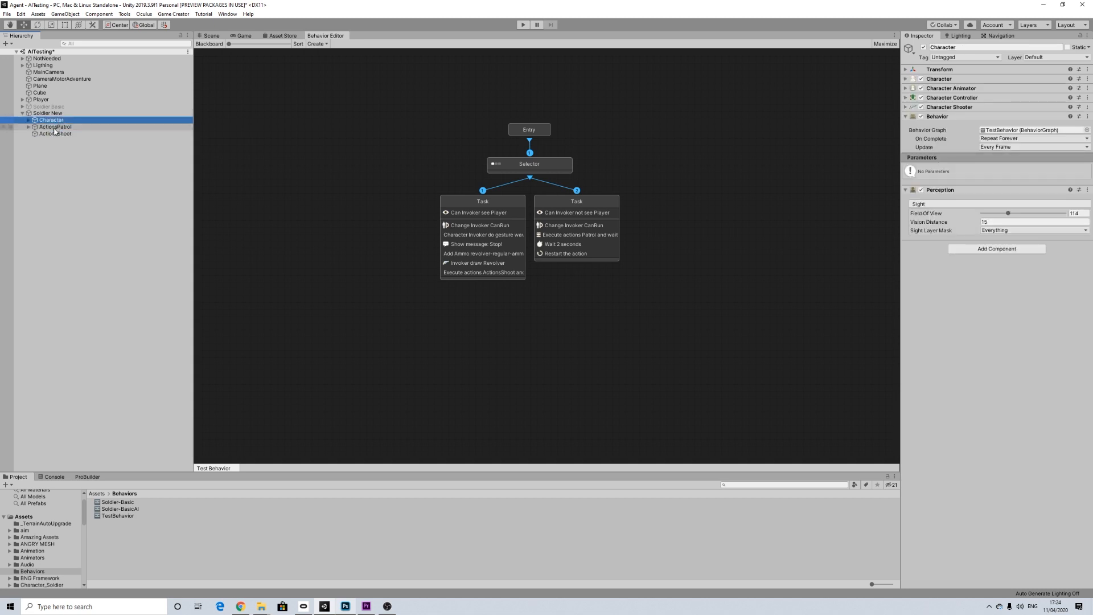
pyautogui.click(505, 199)
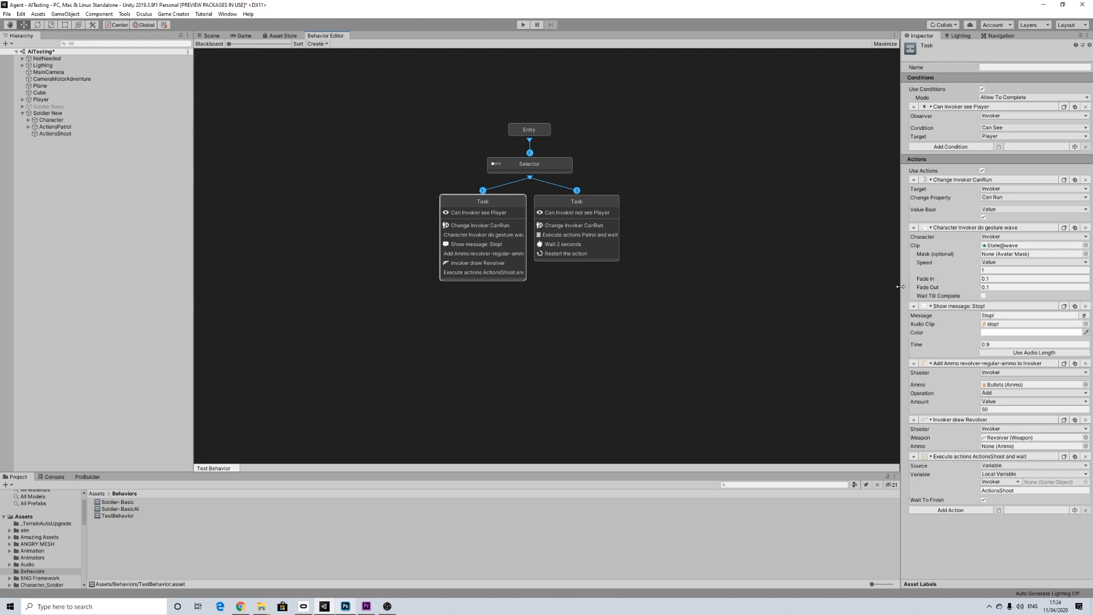
# Step: Add two parameters named Patrol and ActionsShoot to the behavior graph's blackboard
pyautogui.click(209, 44)
pyautogui.click(275, 94)
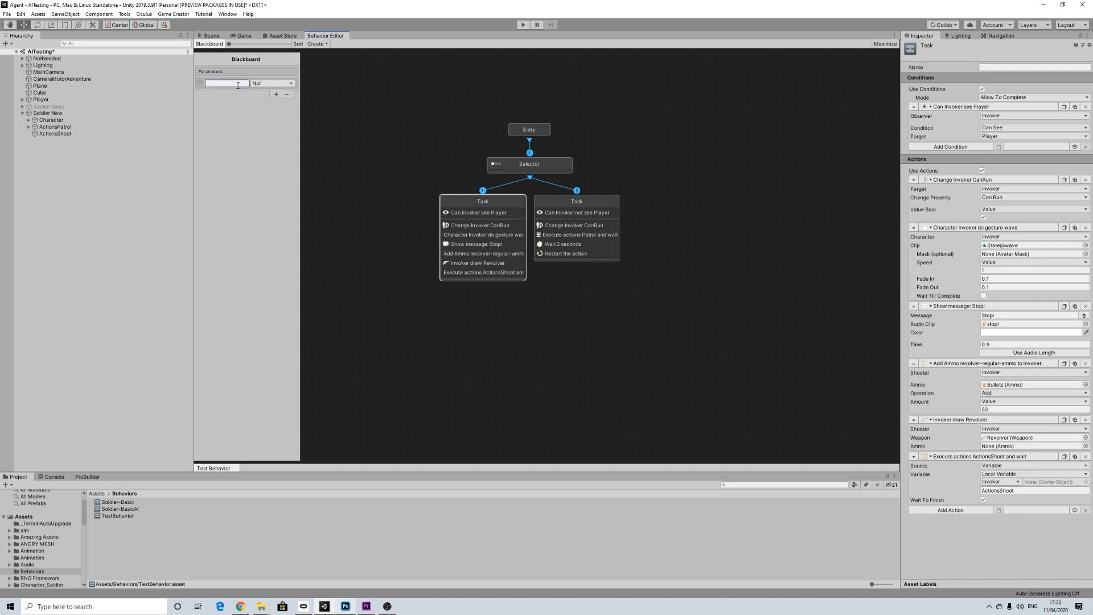
pyautogui.write('Patrol')
pyautogui.click(275, 94)
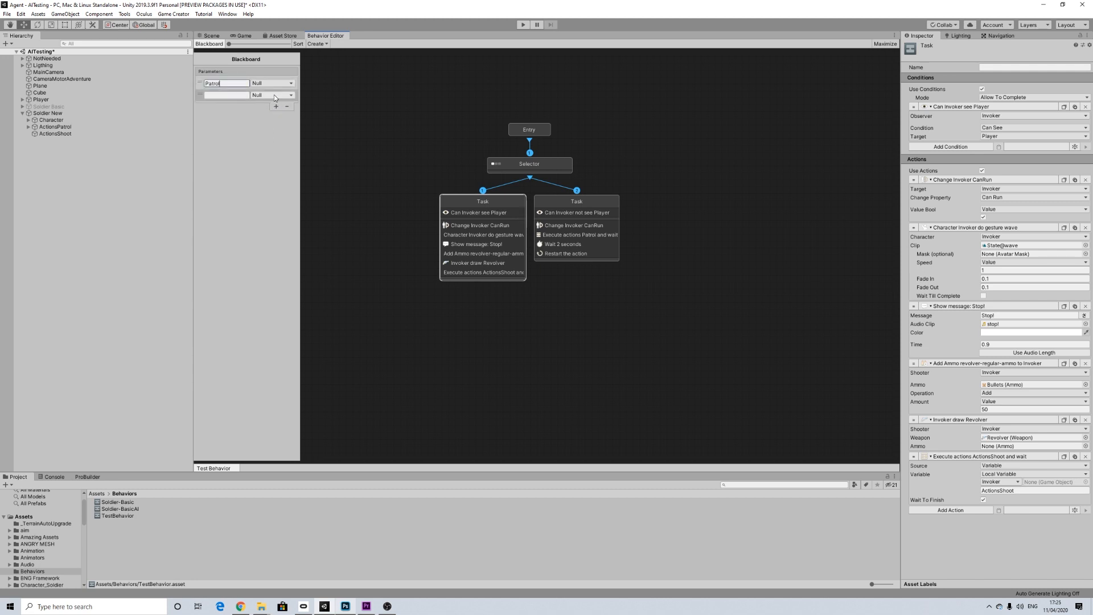
pyautogui.click(216, 95)
pyautogui.write('ActionsShoot')
pyautogui.click(218, 43)
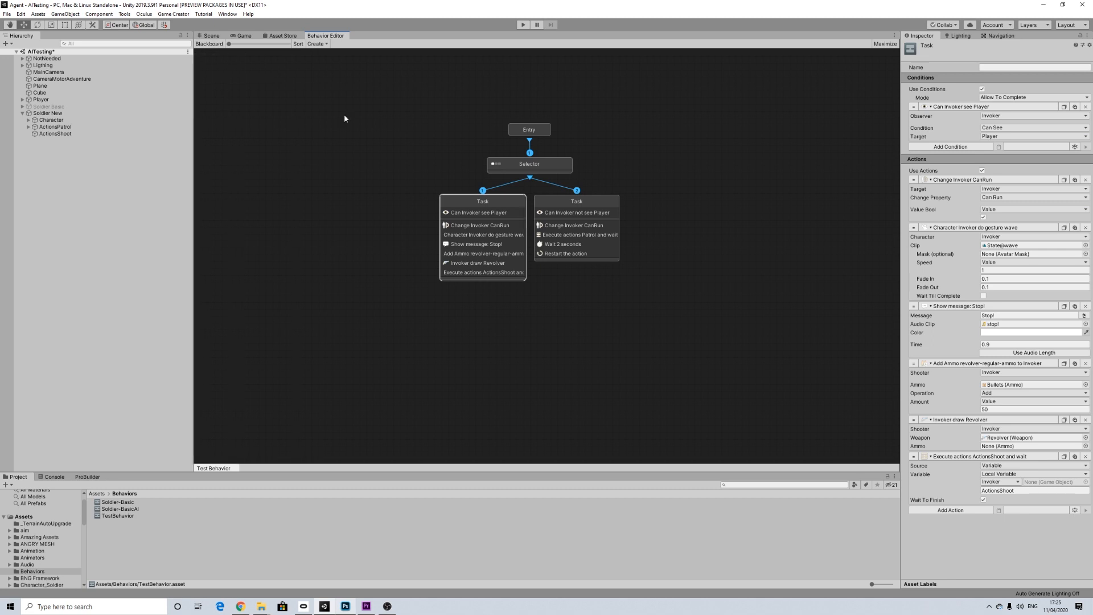
# Step: Assign the Soldier-BasicAI graph to the Behavior component of the soldier's Character
pyautogui.click(213, 36)
pyautogui.click(50, 120)
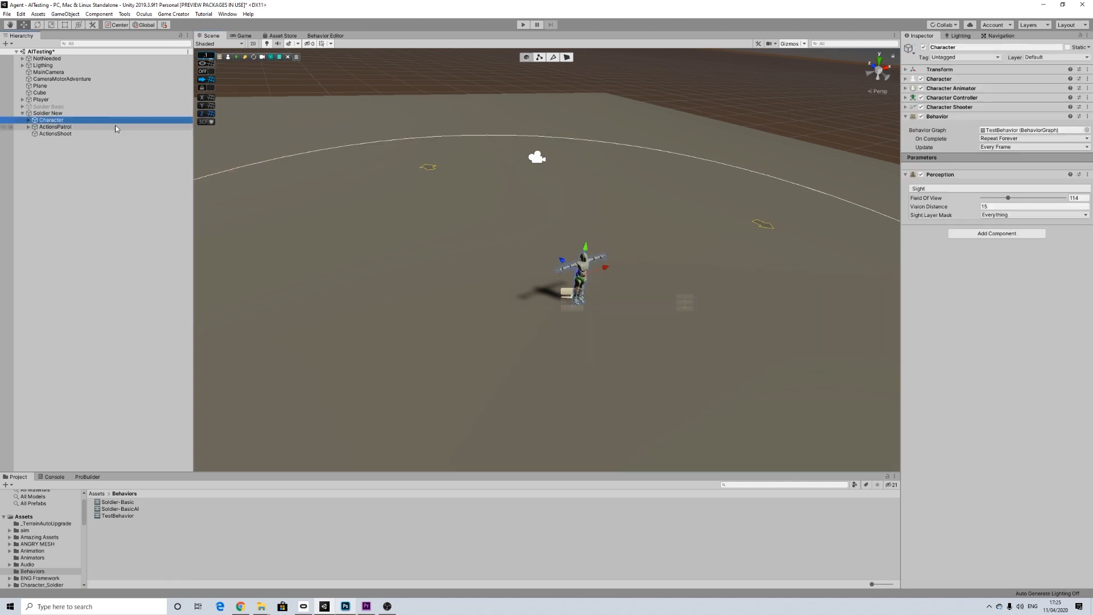
pyautogui.click(945, 165)
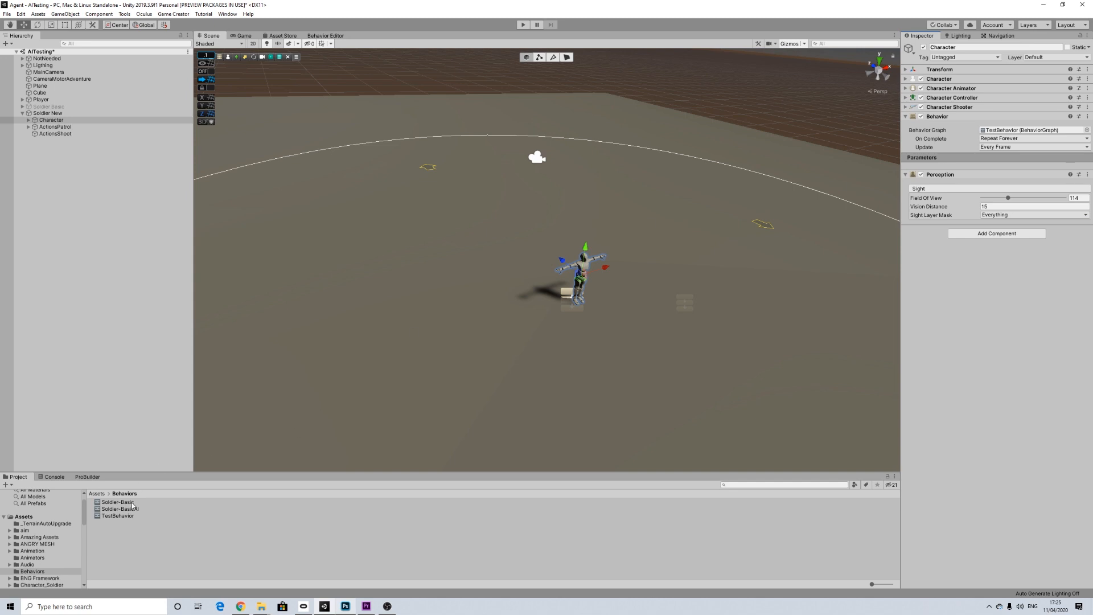
pyautogui.moveTo(126, 509); pyautogui.dragTo(1016, 130)
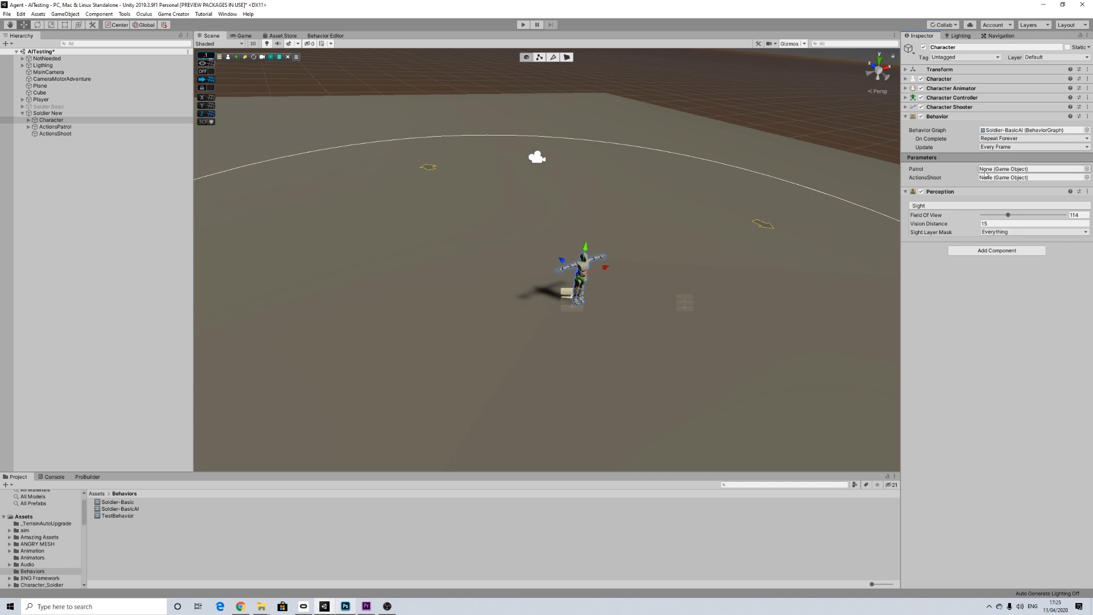
# Step: Check the blackboard parameters against the variable names used in both tasks of the TestBehavior graph
pyautogui.click(321, 36)
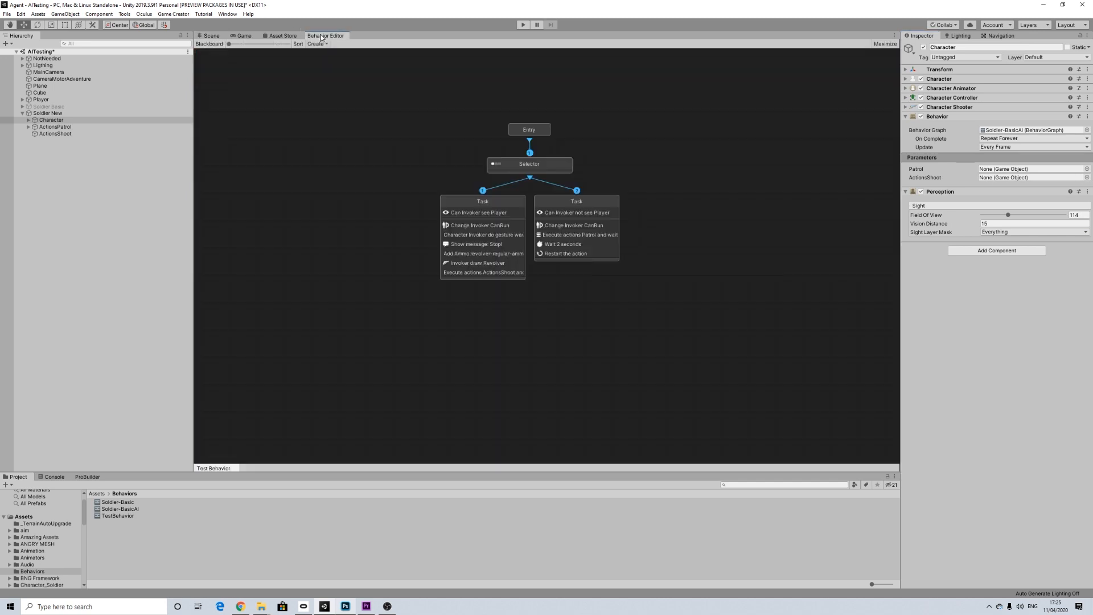
pyautogui.click(219, 44)
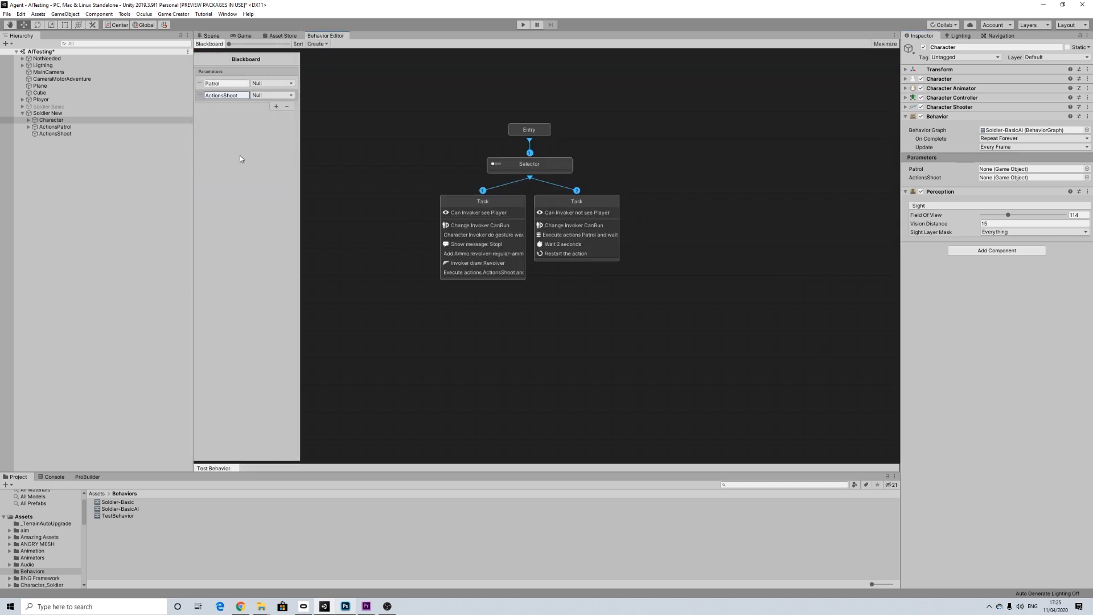
pyautogui.click(483, 201)
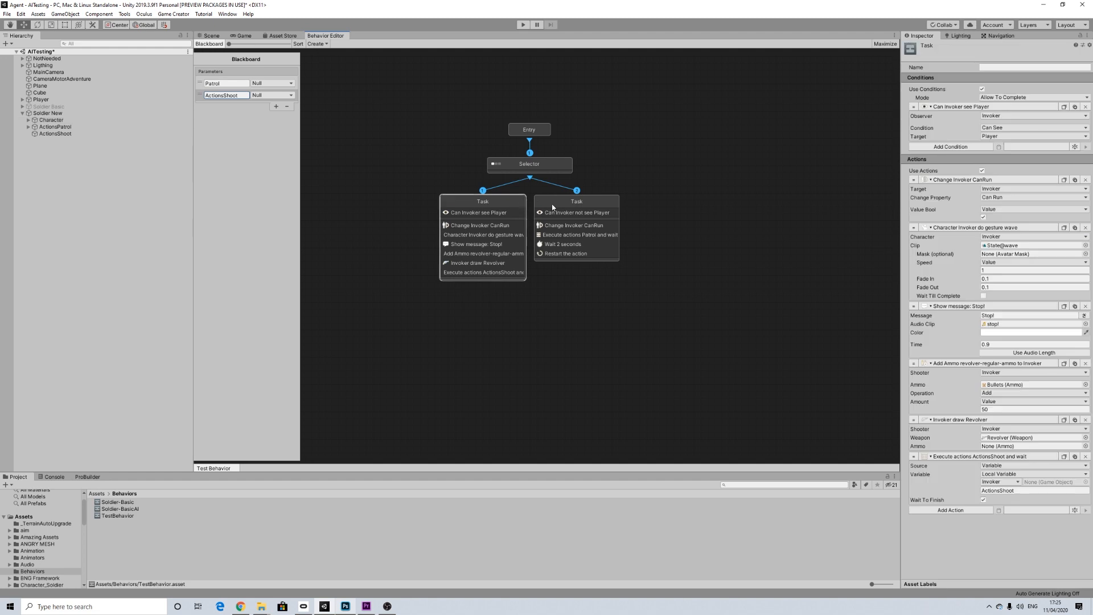
pyautogui.click(562, 206)
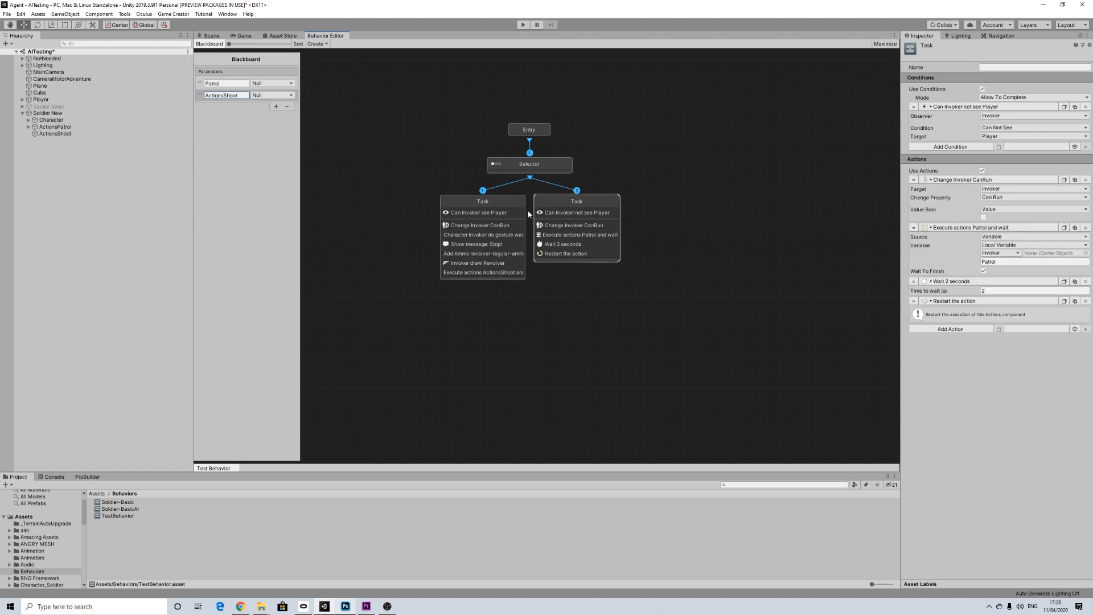
pyautogui.click(513, 203)
pyautogui.click(209, 36)
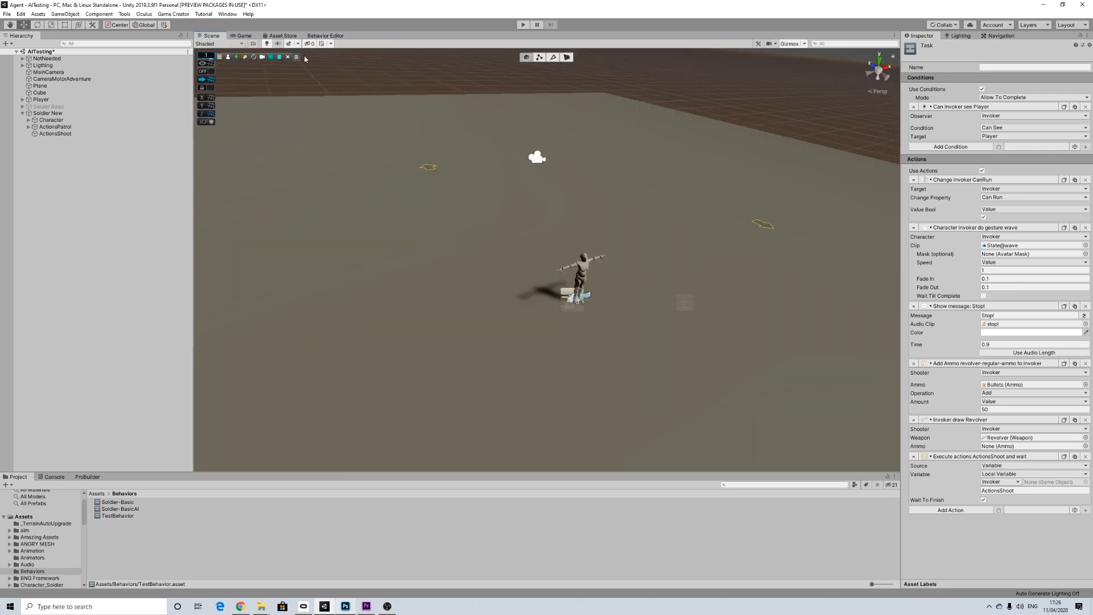
# Step: Assign ActionsPatrol to the Character's Patrol parameter and ActionsShoot to its ActionsShoot parameter
pyautogui.click(52, 119)
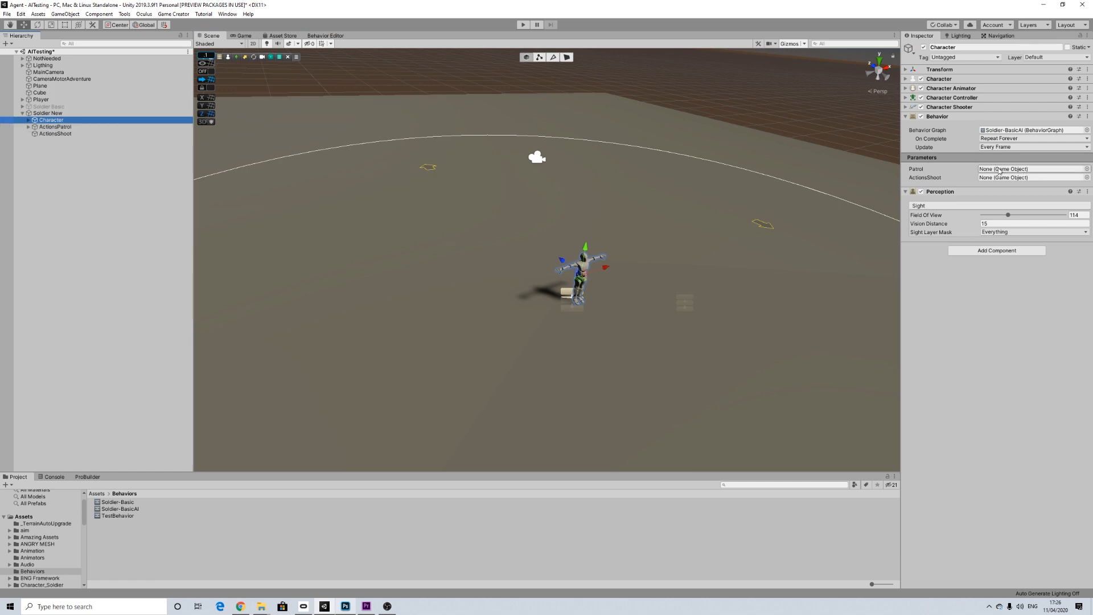
pyautogui.moveTo(60, 135); pyautogui.dragTo(1005, 169)
pyautogui.moveTo(60, 133); pyautogui.dragTo(1020, 182)
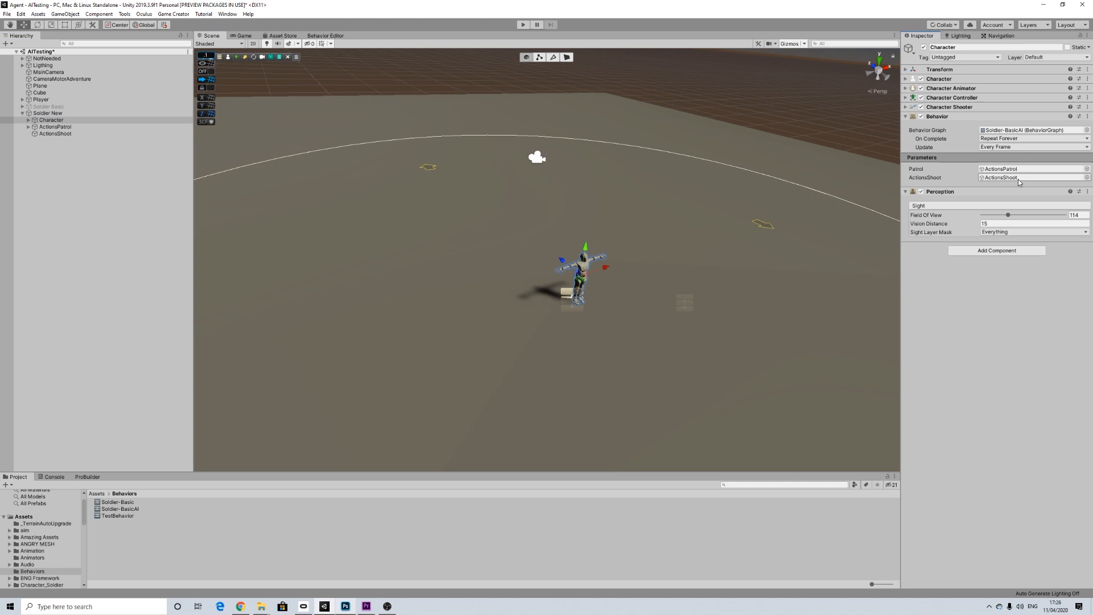
# Step: Play the scene and watch the soldier's behavior in both the Scene and Game views
pyautogui.scroll(-6, 672, 289)
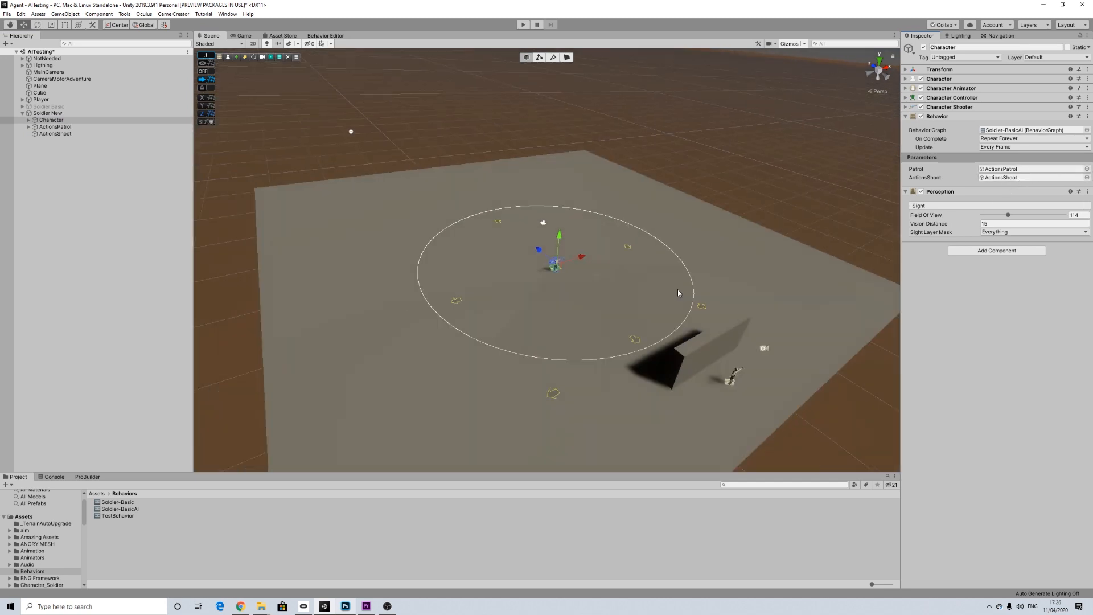
pyautogui.scroll(-1, 678, 291)
pyautogui.moveTo(729, 316); pyautogui.dragTo(677, 290, button='middle')
pyautogui.scroll(4, 685, 292)
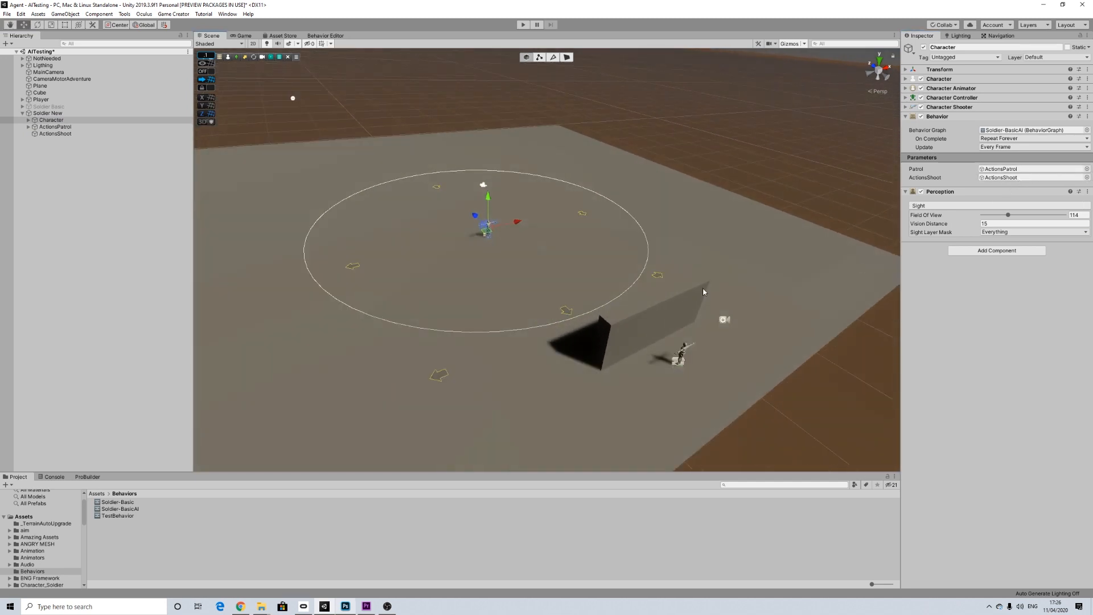
pyautogui.click(522, 25)
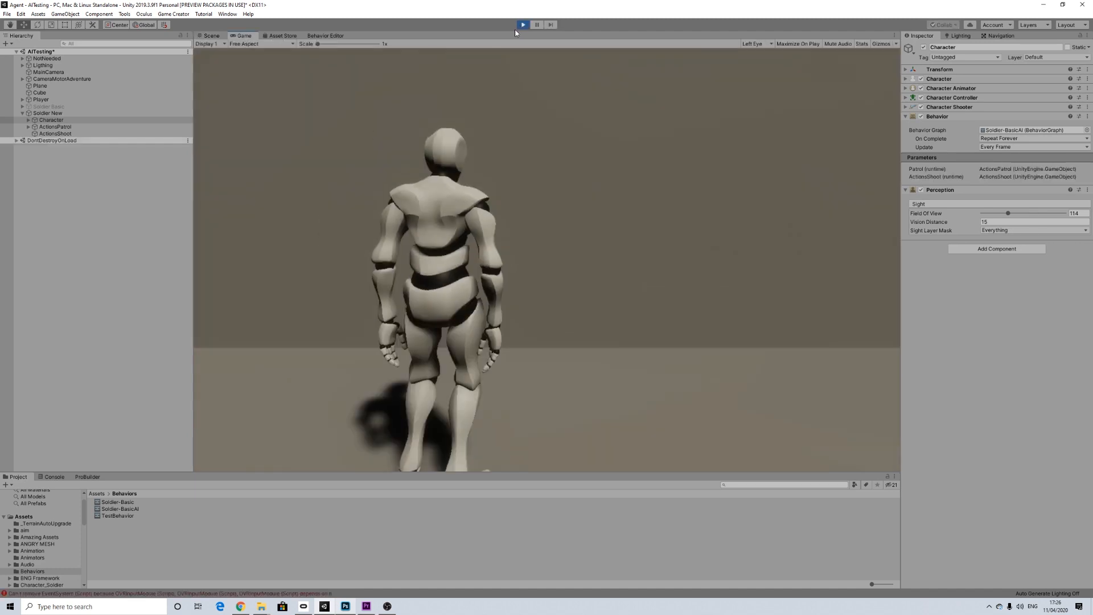
pyautogui.click(215, 36)
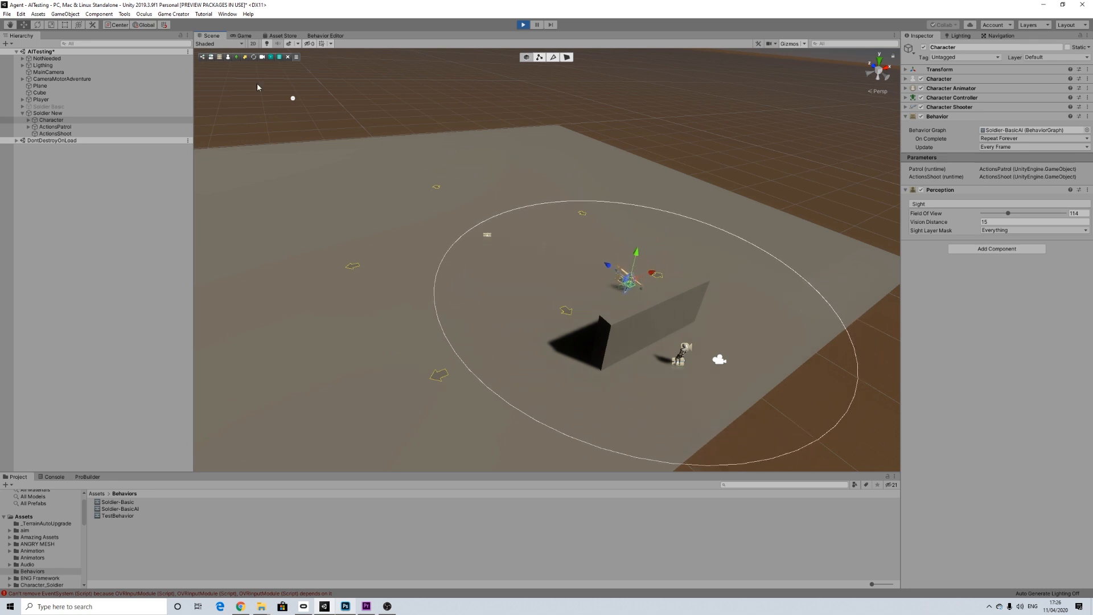
pyautogui.click(244, 35)
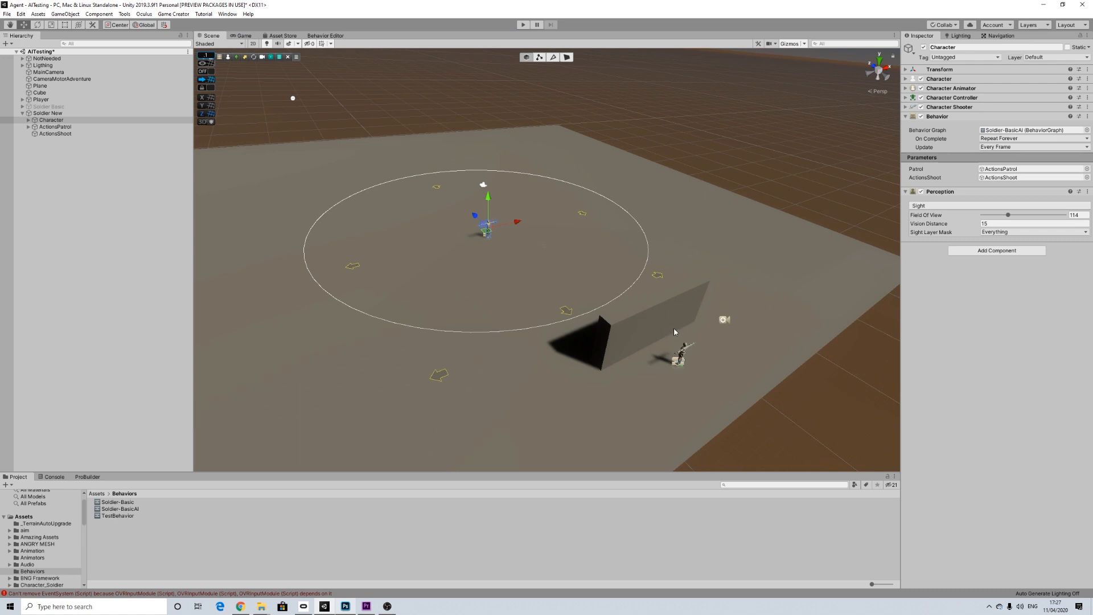
# Step: Review the action lists of the ActionsShoot and ActionsPatrol objects under Soldier New
pyautogui.click(60, 134)
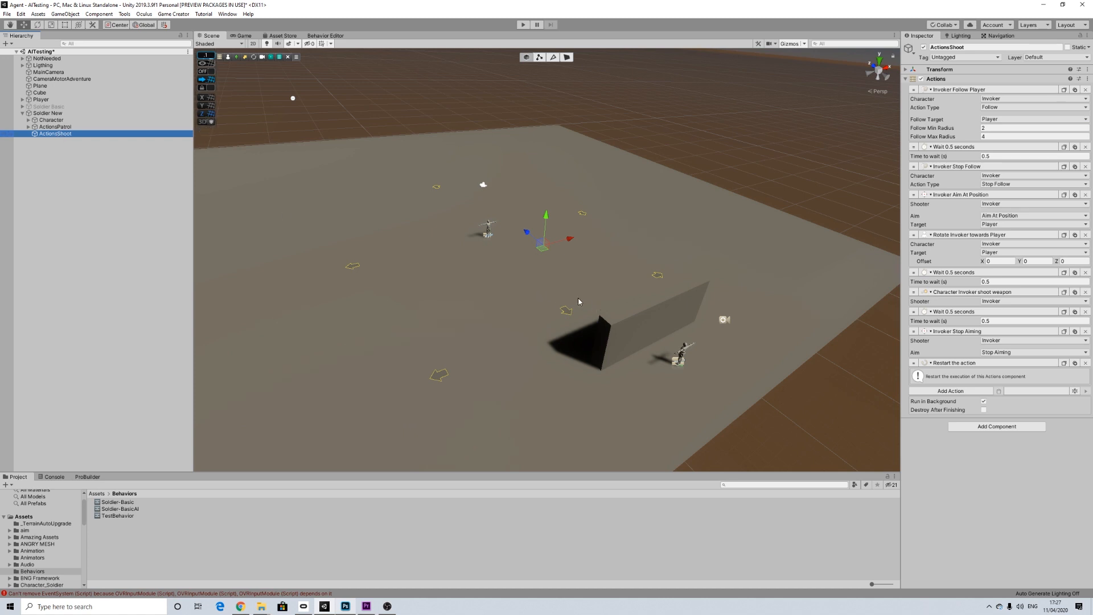
pyautogui.scroll(2, 620, 309)
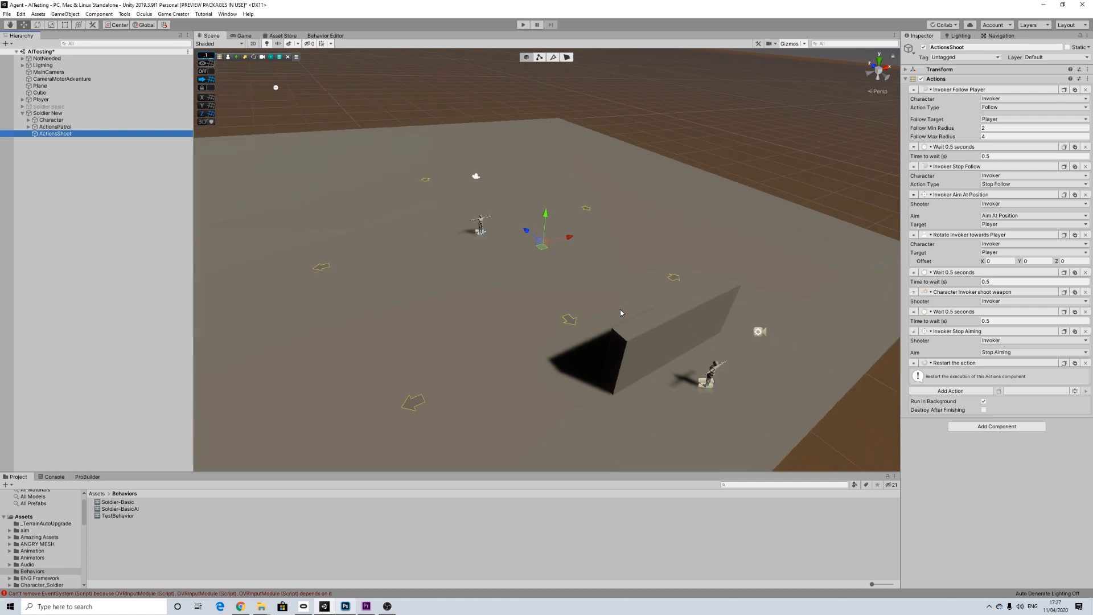
pyautogui.scroll(-1, 620, 310)
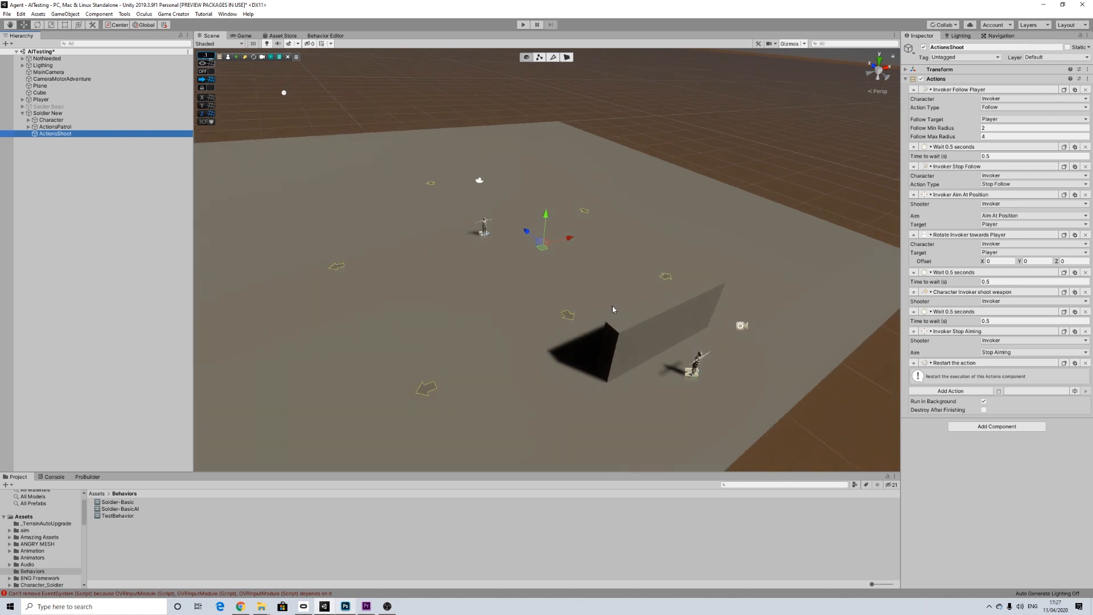
pyautogui.click(61, 128)
pyautogui.click(59, 134)
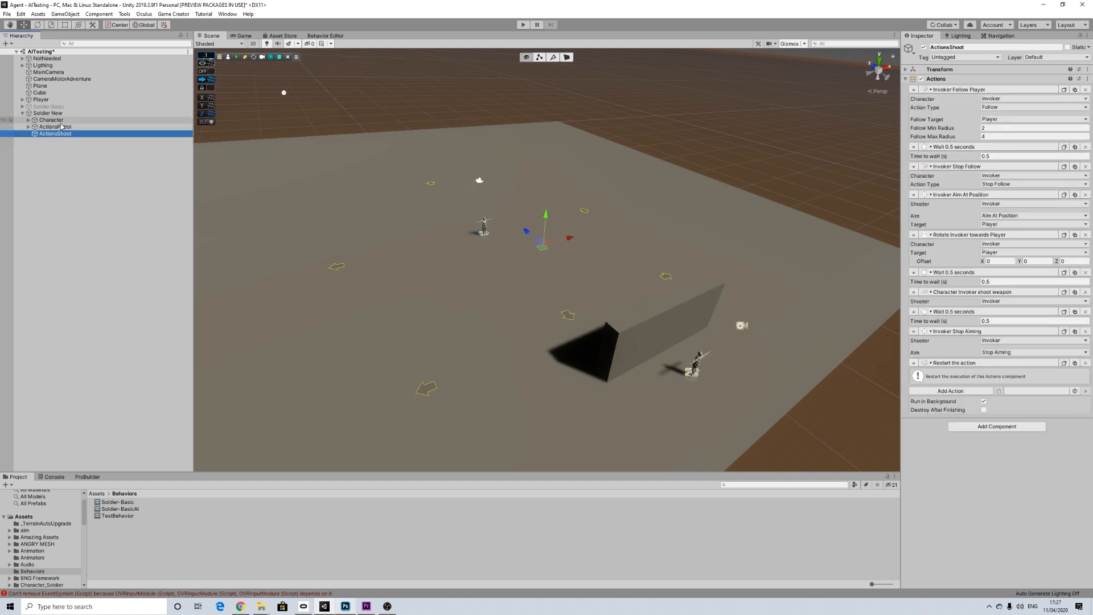